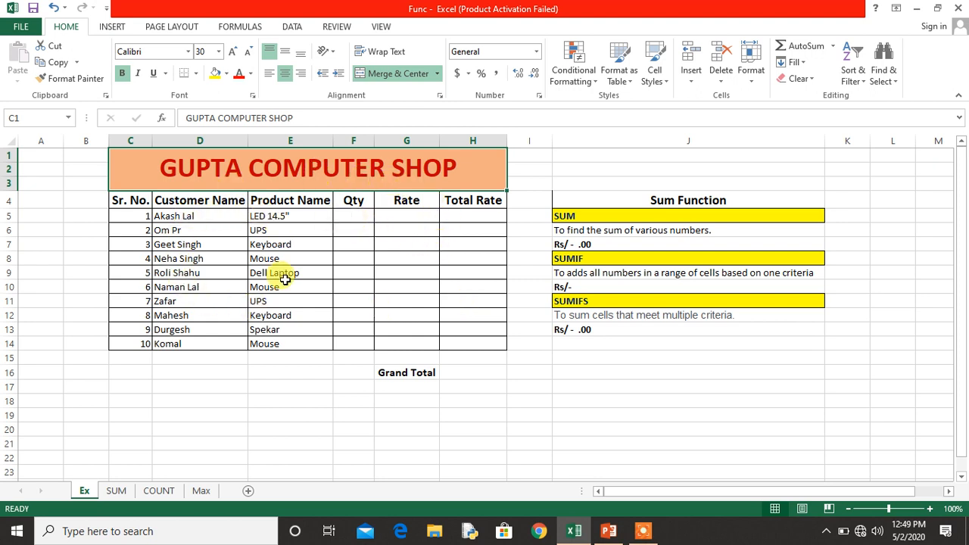
Enter 3 as the quantity for the LED 14.5" row in cell F5.
click(217, 218)
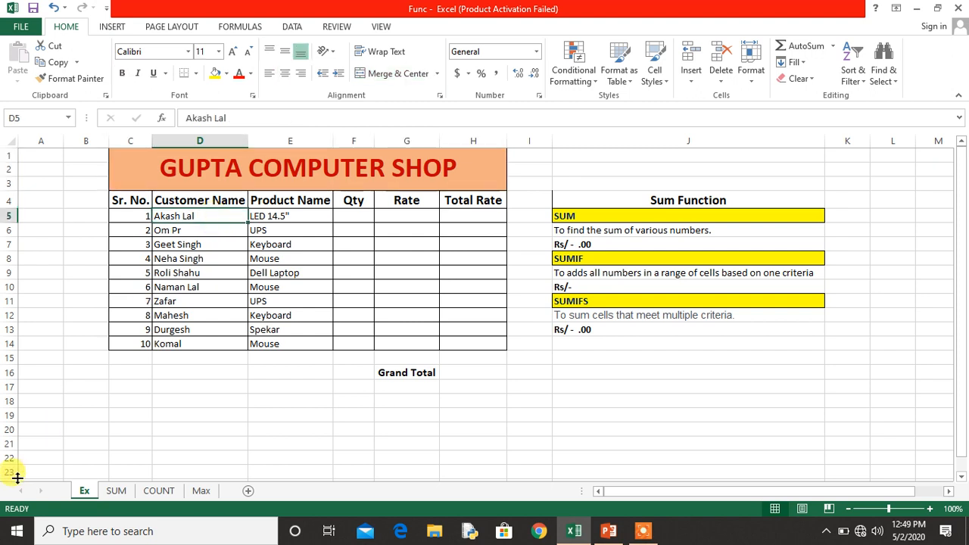
key(Right)
key(Right)
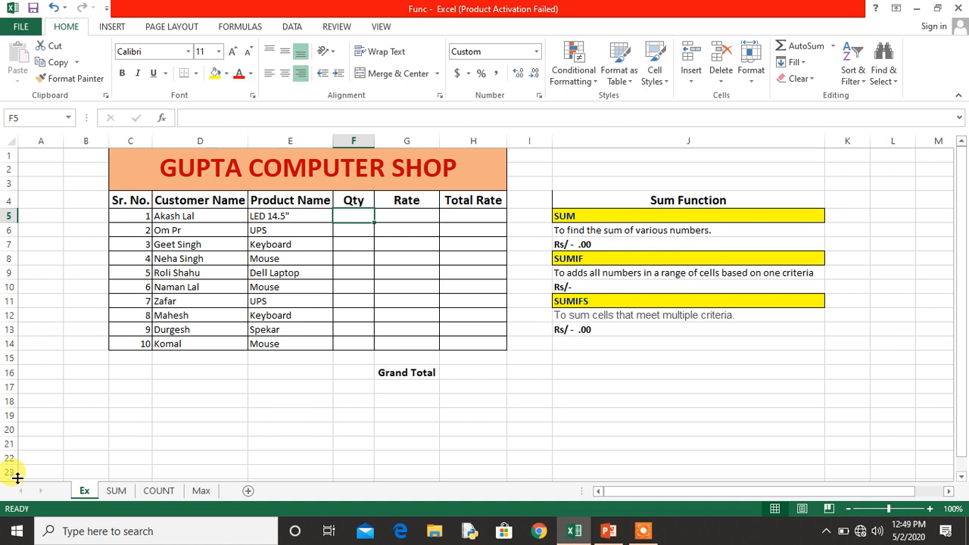
text(3)
key(Tab)
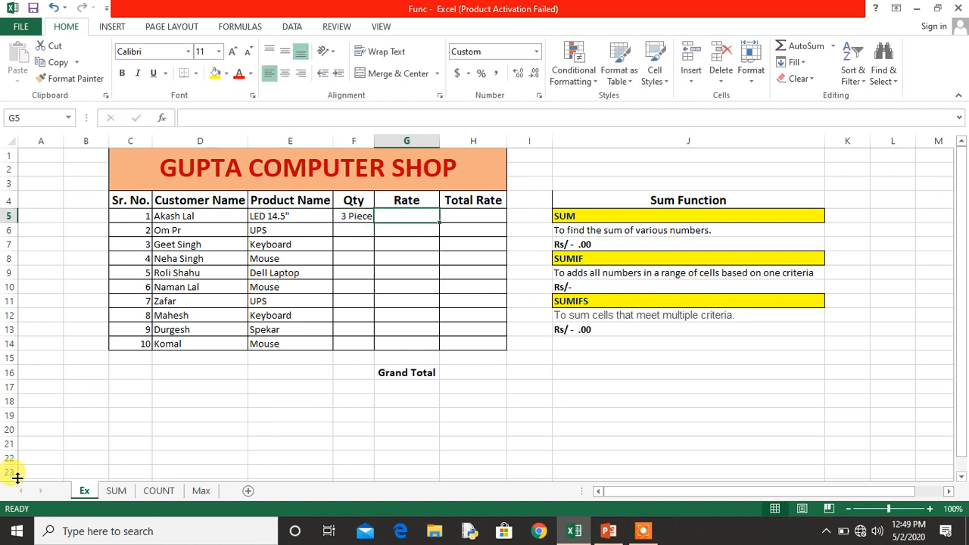
Set the LED 14.5" quantity in cell F5 to 4.
key(Left)
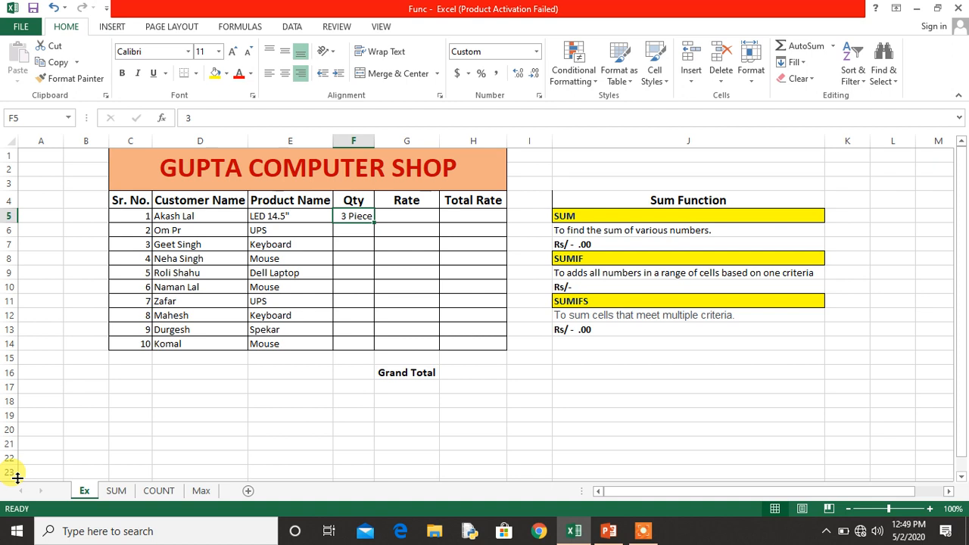
text(4)
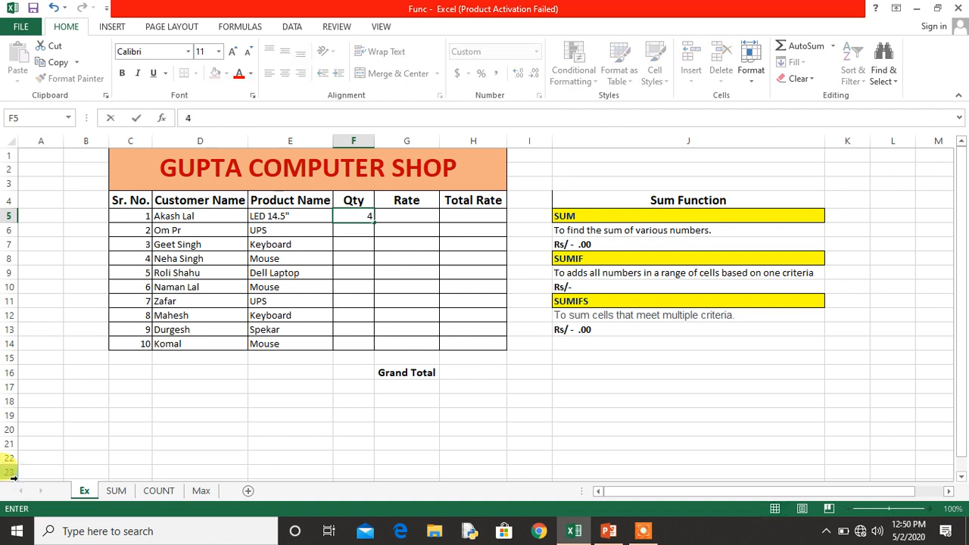
key(Return)
key(Up)
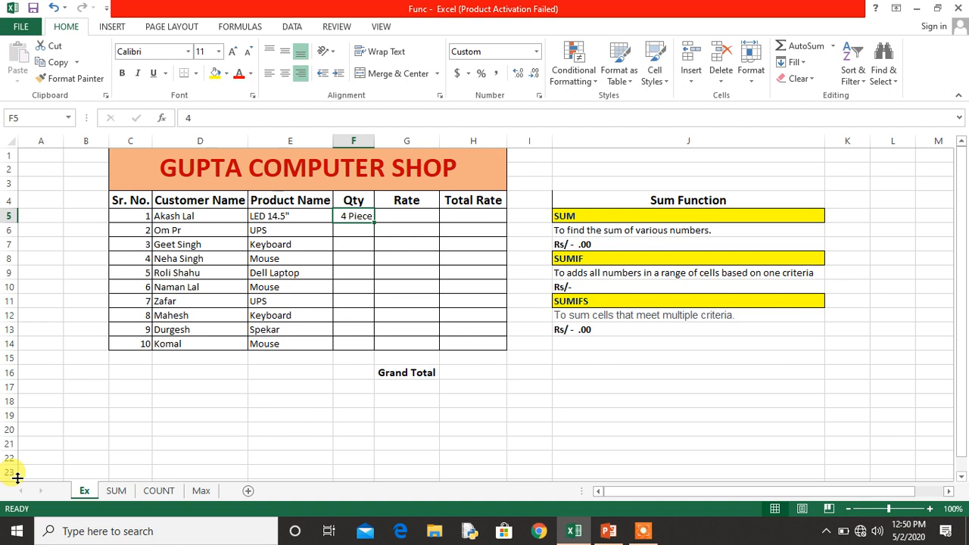
Enter the plain number 4 in empty cell I21, outside the sales table.
key(Down)
key(Down)
key(Down)
key(Down)
key(Down)
key(Down)
key(Down)
key(Down)
key(Down)
key(Down)
key(Down)
key(Down)
key(Down)
key(Down)
key(Down)
key(Down)
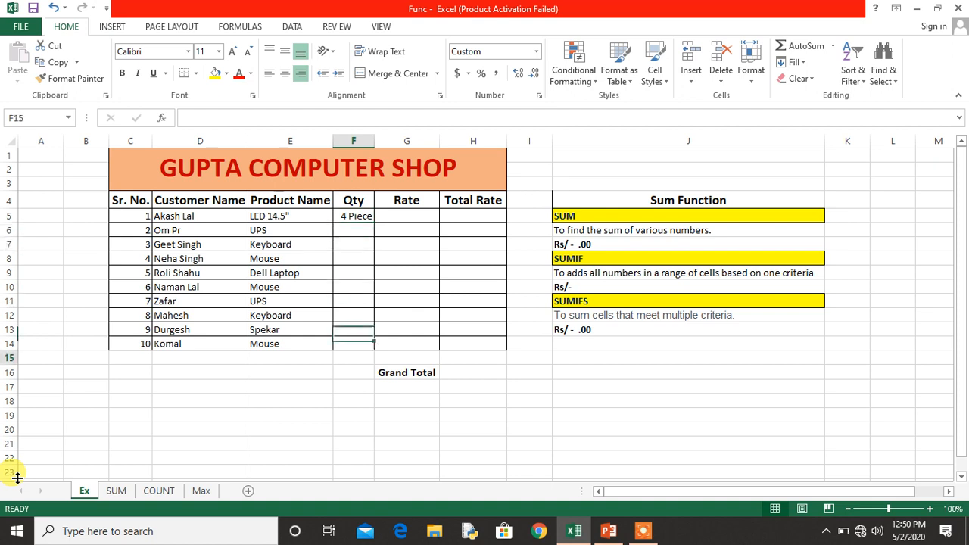
key(Right)
key(Right)
key(Right)
key(Right)
key(Right)
key(Left)
key(Left)
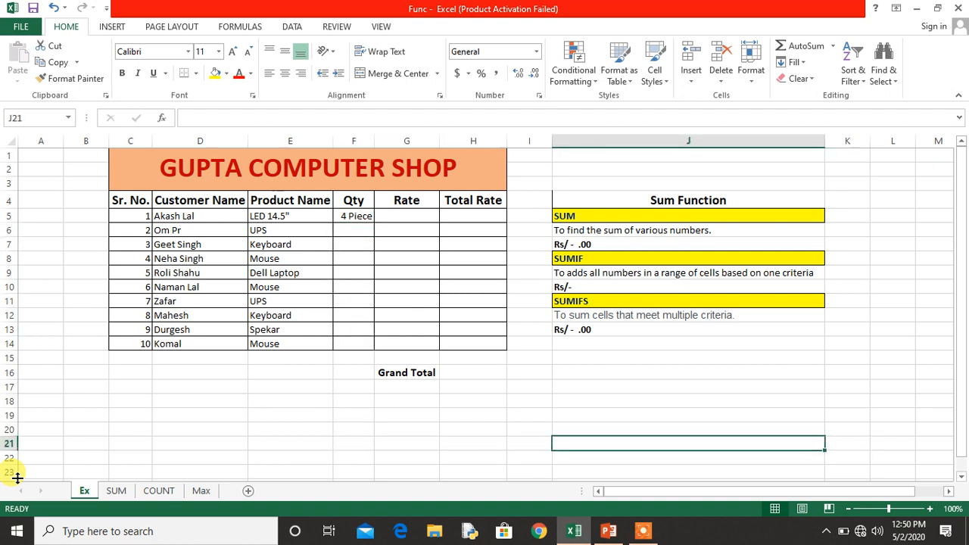
text(4)
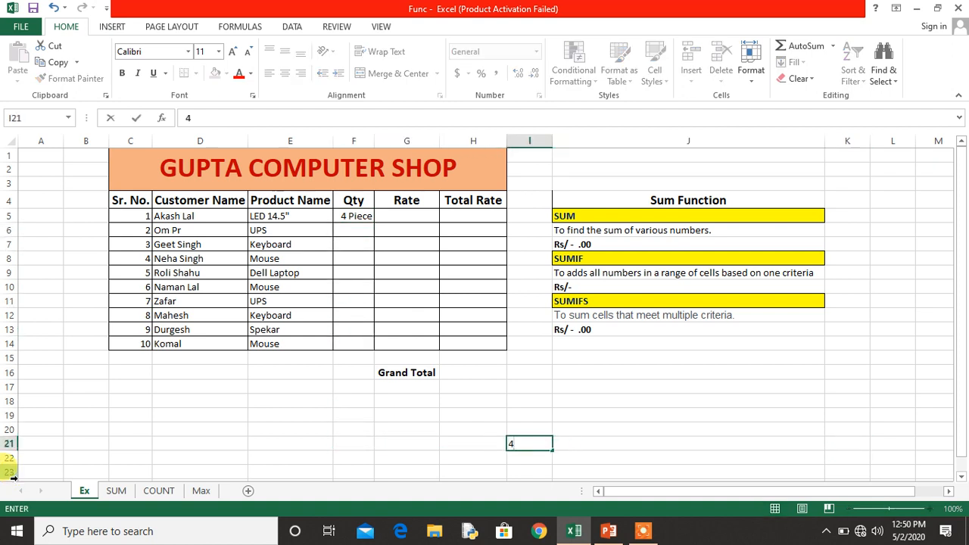
key(Up)
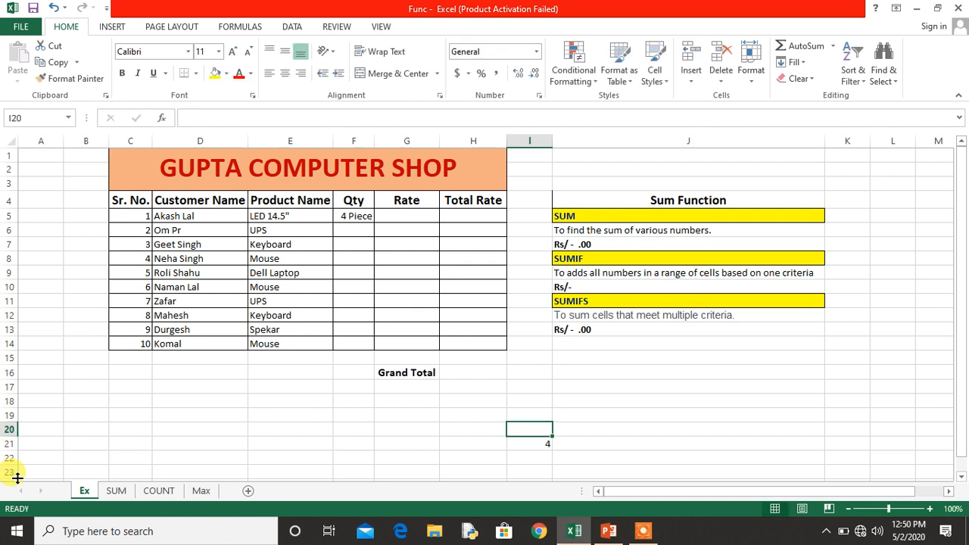
Replace the entry in cell I21 with the text "4 Piece".
key(Down)
text(4)
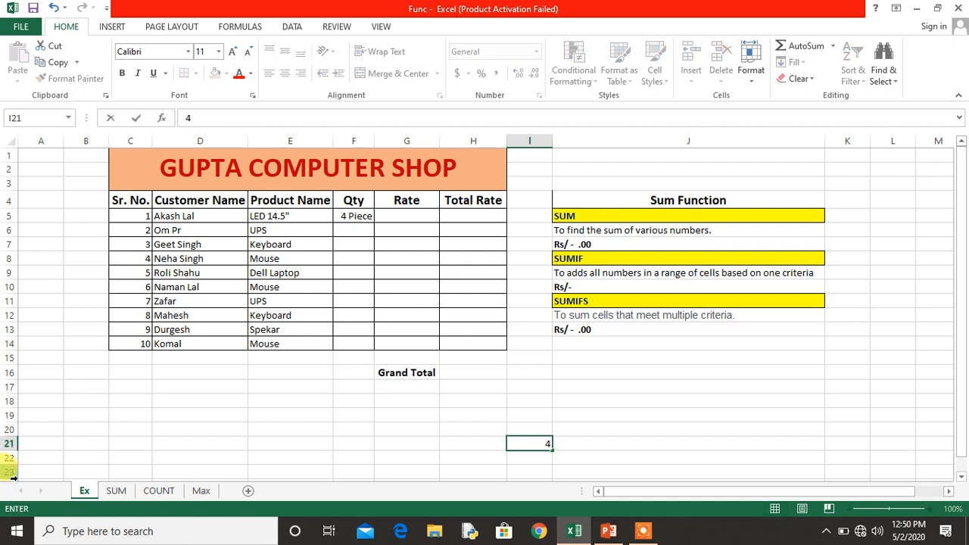
text( pIECE)
key(Tab)
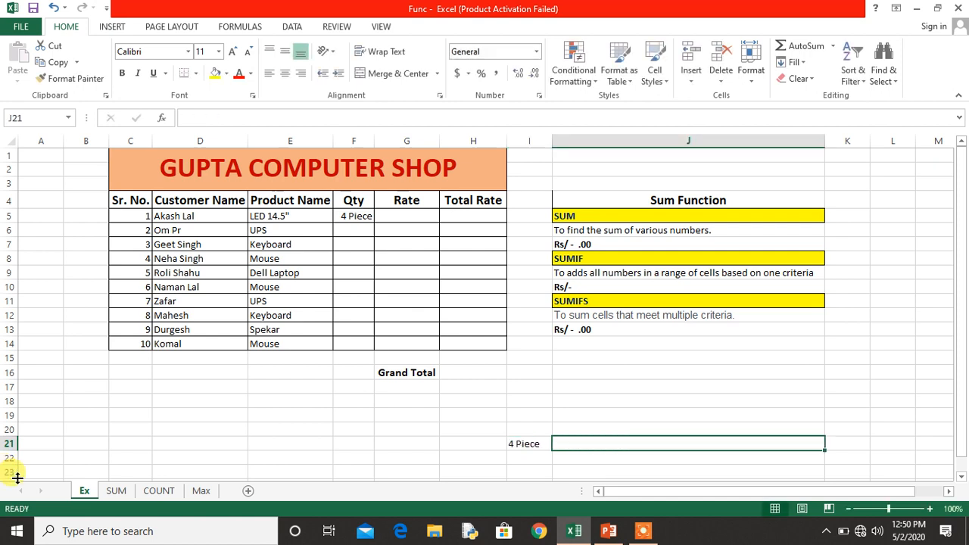
Enter the number 5 in cell I22, directly below the test text.
key(Left)
key(Down)
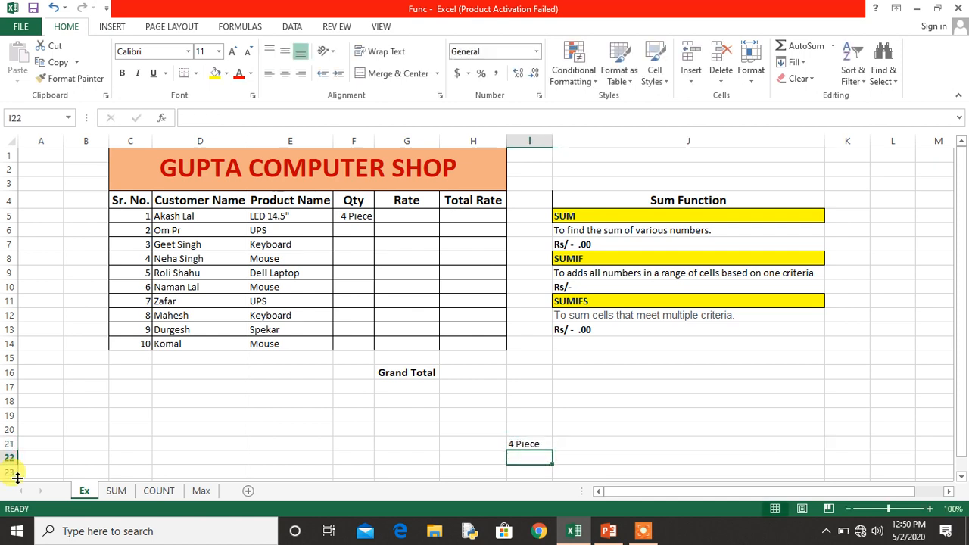
text(5)
key(Return)
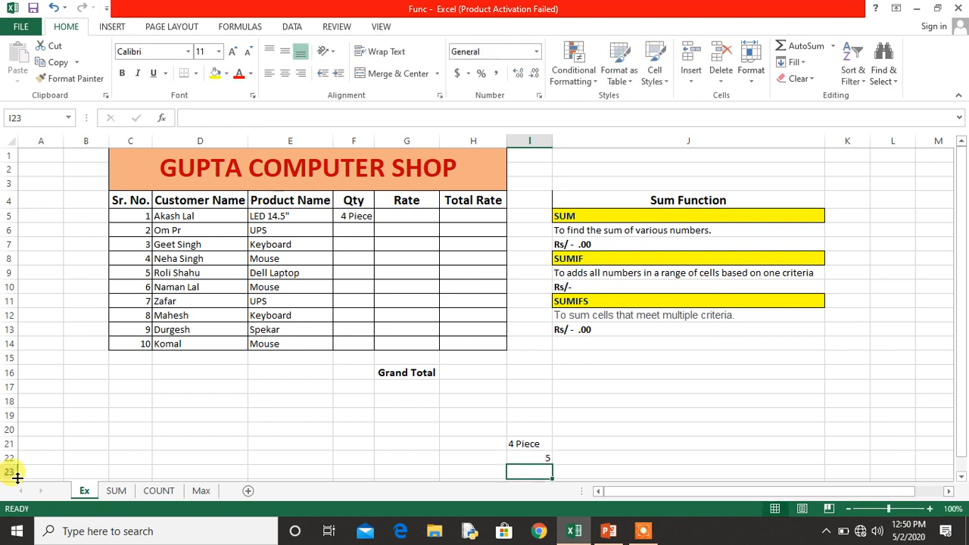
Multiply the two test cells in I23 with the formula =I21*I22.
text(=)
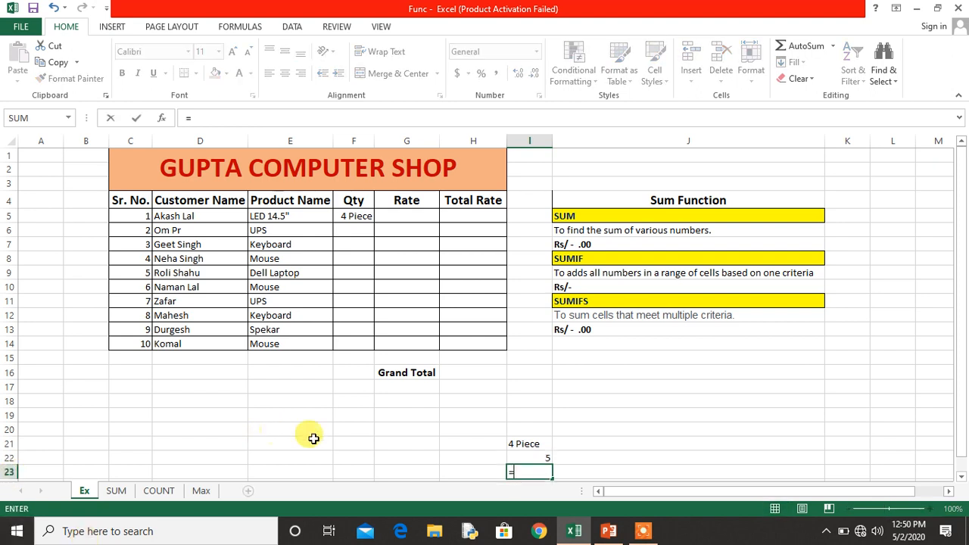
click(510, 443)
text(*)
click(532, 457)
key(Return)
click(531, 454)
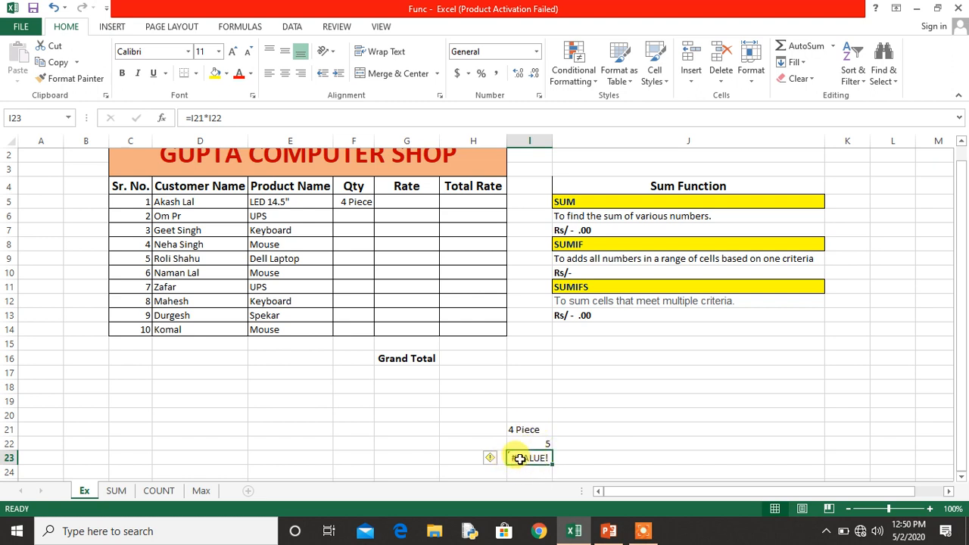
Undo the test formula and the test entries in cells I21 to I23.
key(Up)
key(Up)
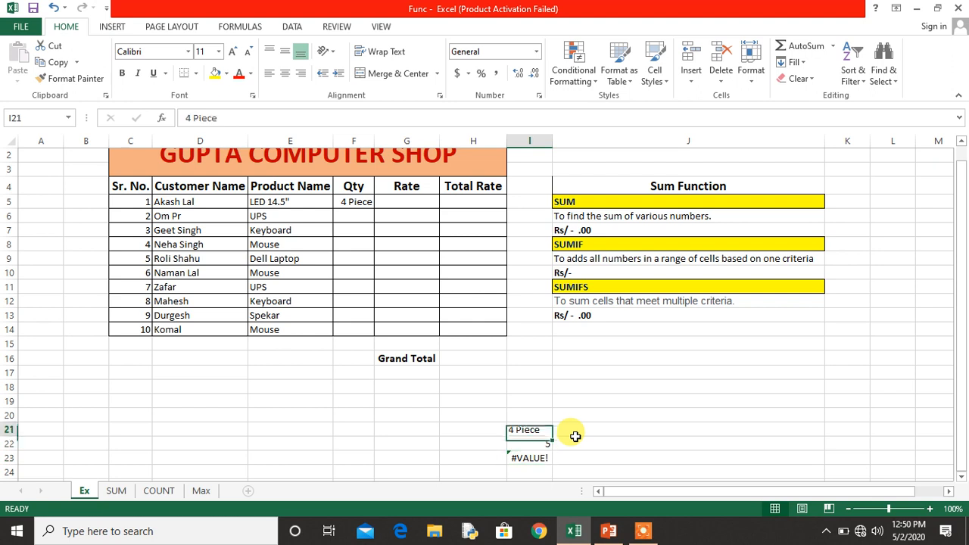
key(ctrl+z)
key(ctrl+z)
key(ctrl+z)
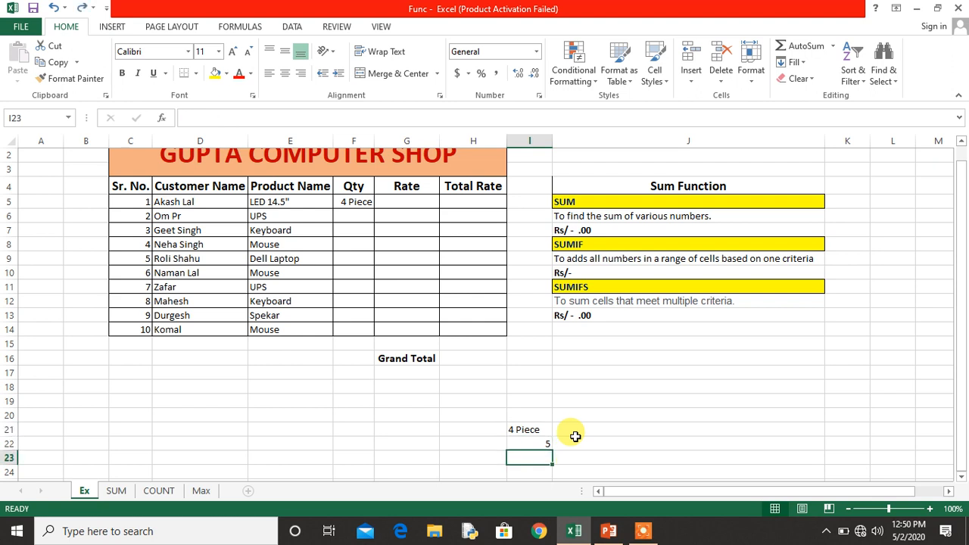
key(ctrl+z)
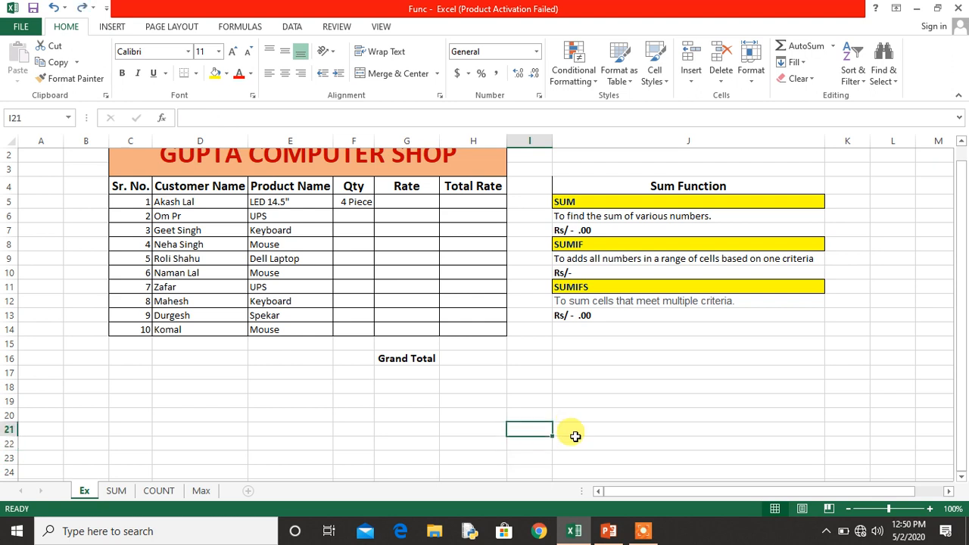
Select the Qty cells F5:F14 and open their number format settings.
key(Up)
key(Up)
key(Up)
key(Up)
key(Up)
key(Up)
key(Up)
key(Up)
key(Up)
key(Up)
key(Up)
key(Up)
key(Up)
key(Up)
key(Up)
key(Up)
key(Up)
key(Up)
key(Up)
key(Up)
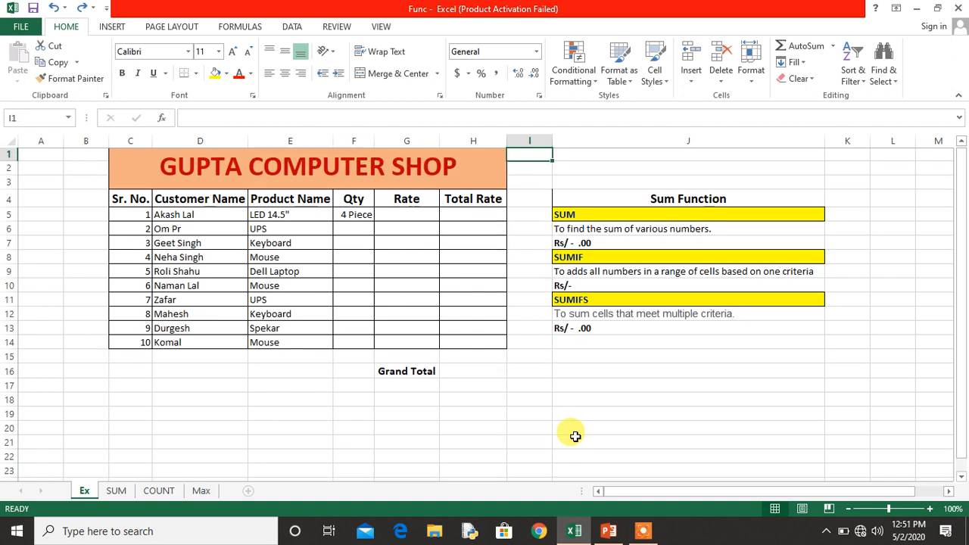
key(Left)
key(Left)
key(Down)
key(Down)
key(Right)
key(Right)
key(Down)
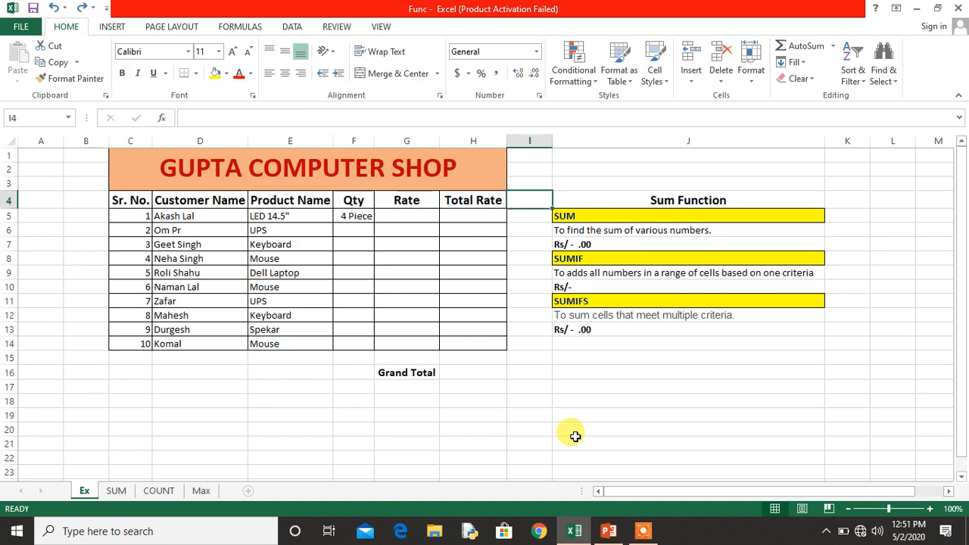
key(Left)
key(Left)
key(Left)
key(Down)
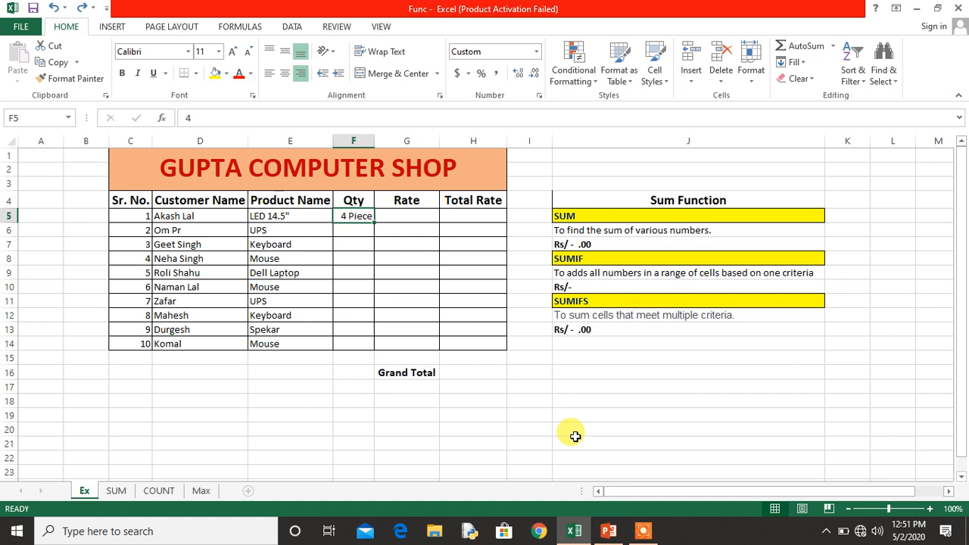
key(shift+Down)
key(shift+Down)
key(shift+Down)
key(shift+Down)
key(shift+Down)
key(shift+Down)
key(shift+Down)
key(shift+Down)
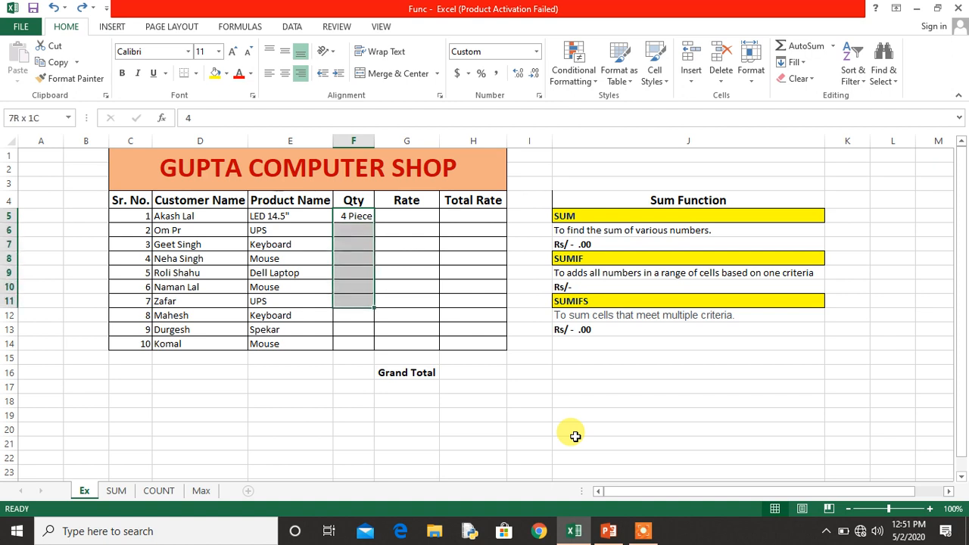
key(shift+Down)
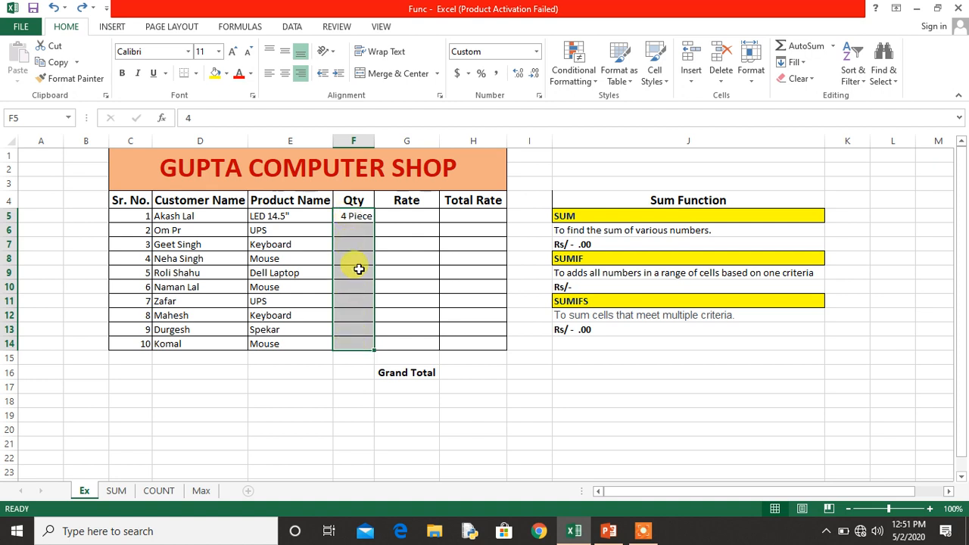
click(539, 96)
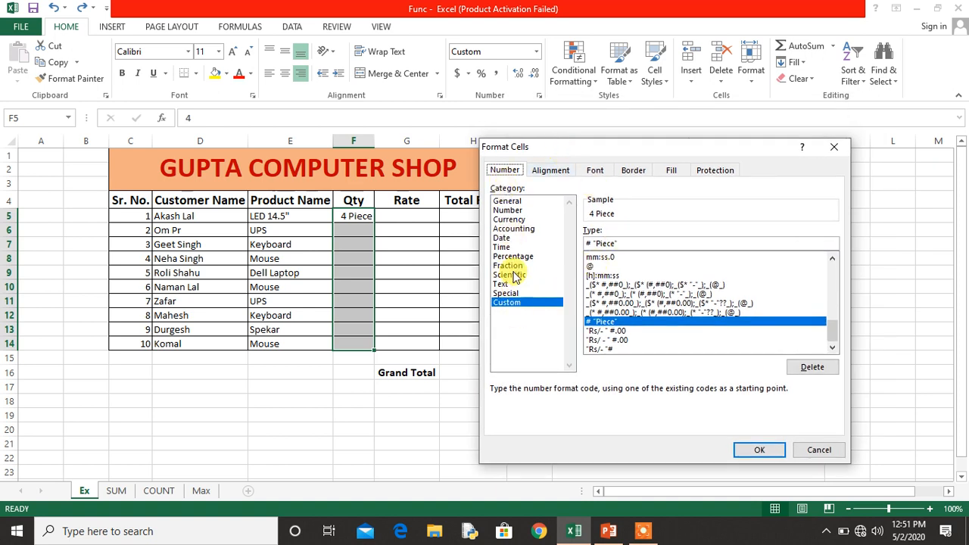
Clear the custom format code, enter # "Piece" in its place, and apply it to the Qty cells.
click(627, 243)
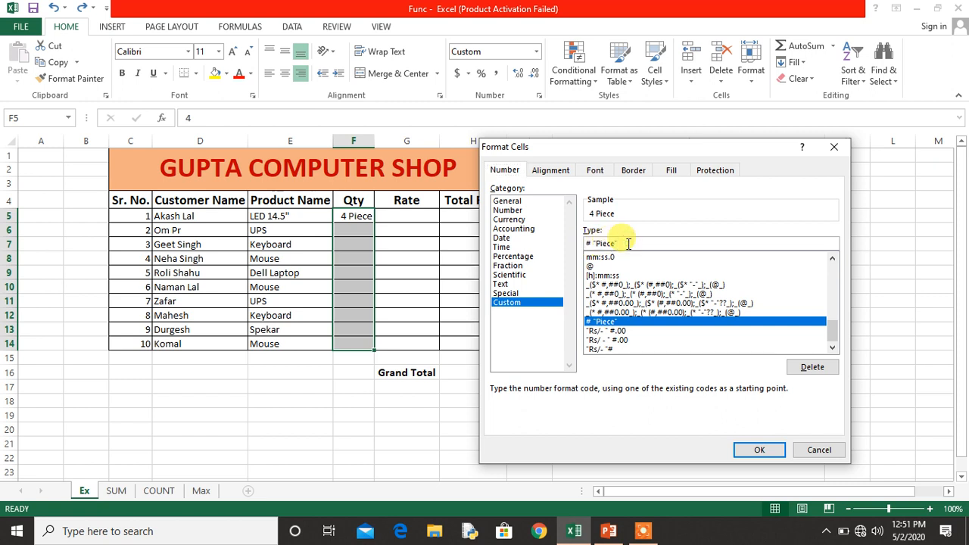
key(BackSpace)
key(BackSpace)
key(BackSpace)
key(BackSpace)
key(BackSpace)
key(BackSpace)
key(BackSpace)
key(BackSpace)
key(BackSpace)
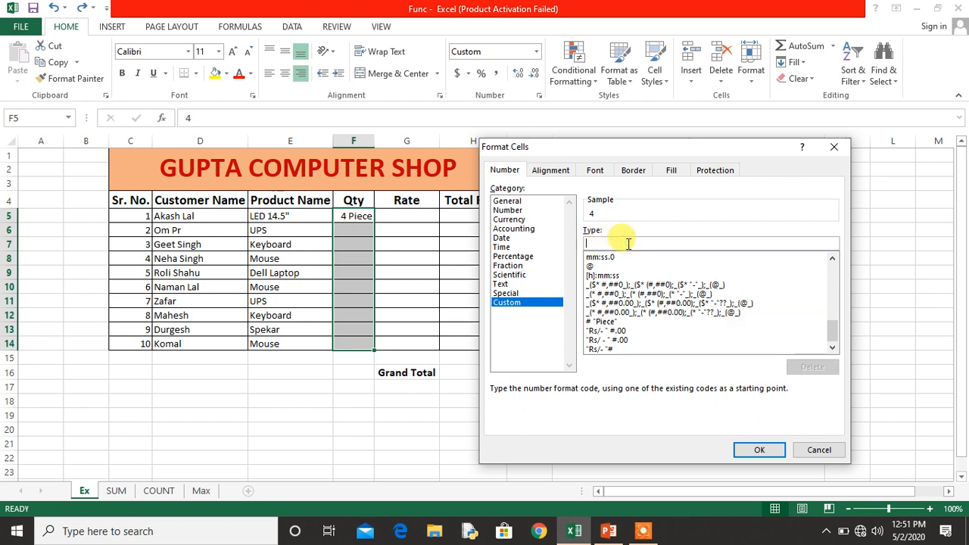
text(#)
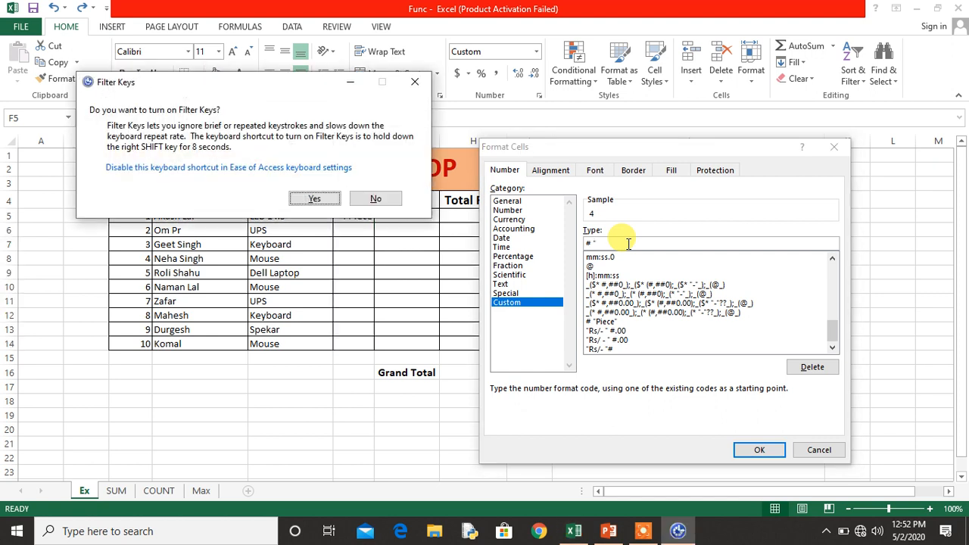
click(415, 82)
text(P)
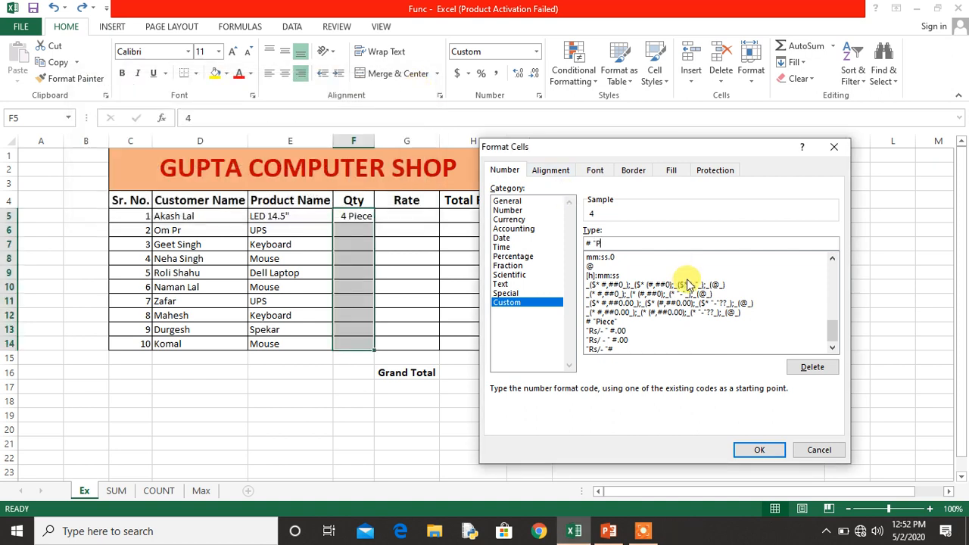
text(iece")
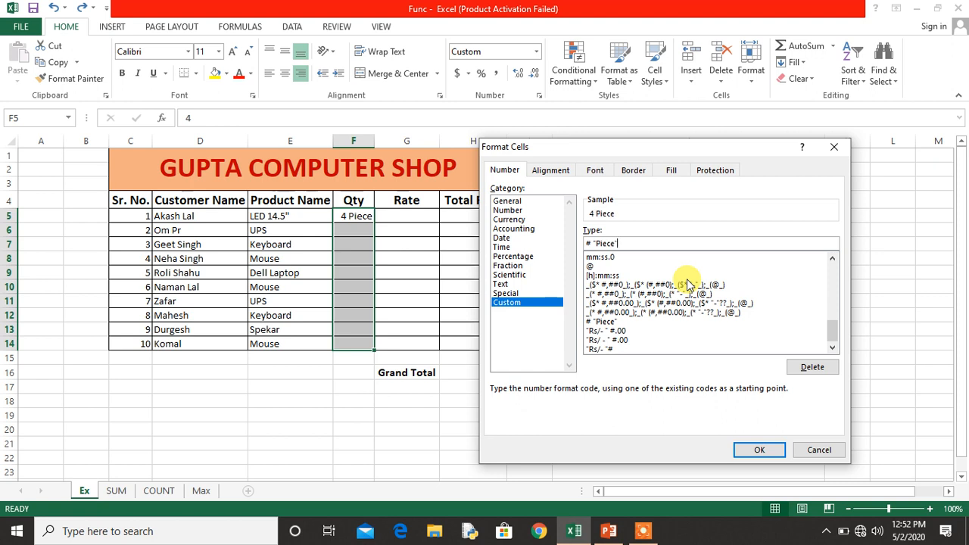
click(757, 451)
Enter the quantities 4, 6 and 8 in cells F6 to F8.
key(Down)
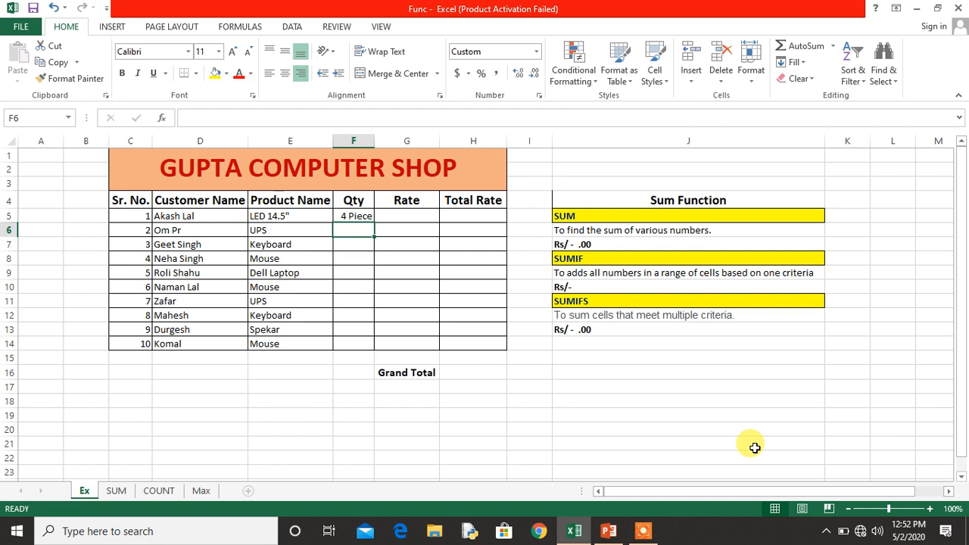
text(4)
key(Return)
text(6 Piece)
key(Return)
text(8)
key(Return)
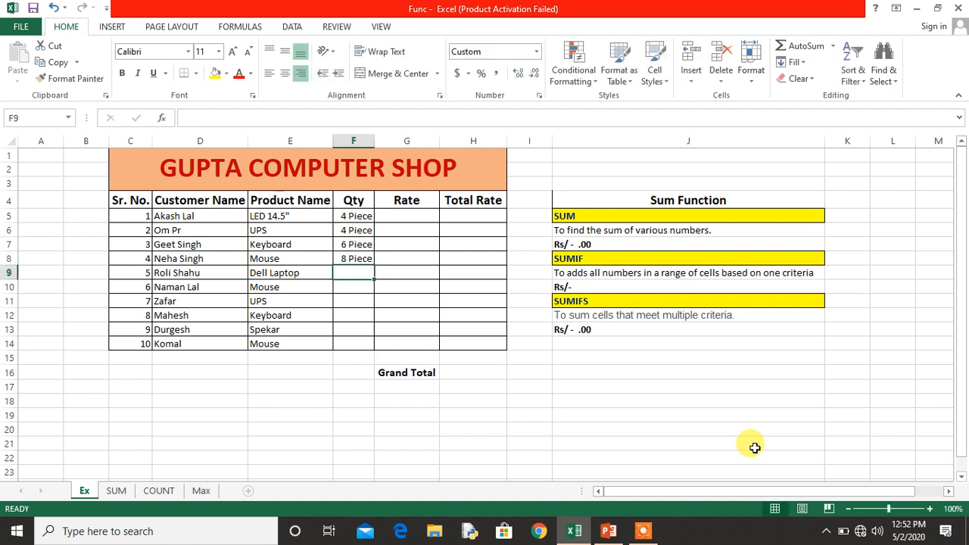
Enter the quantities 7, 9 and 7 in cells F9 to F11.
text(7)
key(Return)
text(9 Piece)
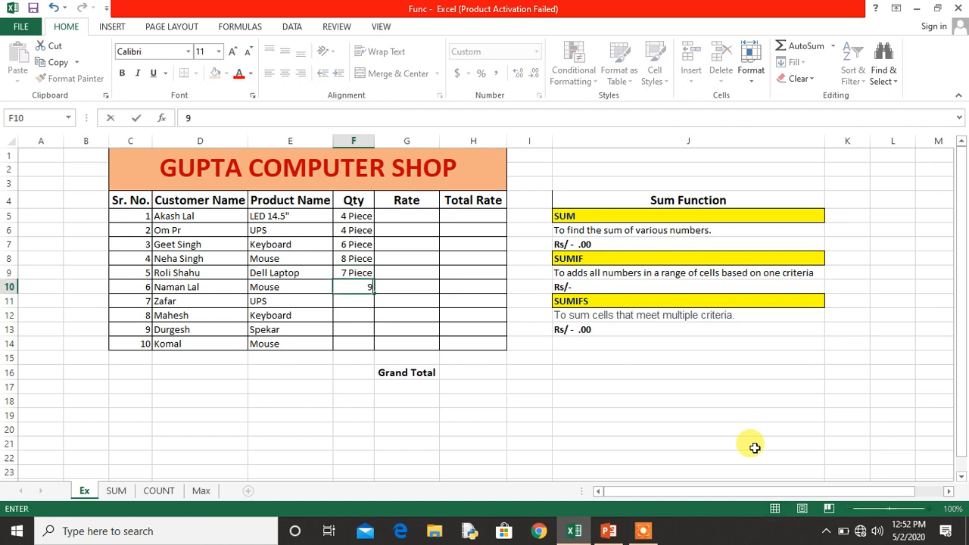
key(Return)
text(7 Piece)
key(Return)
Enter the quantities 5, 10 and 11 in cells F12 to F14.
text(5)
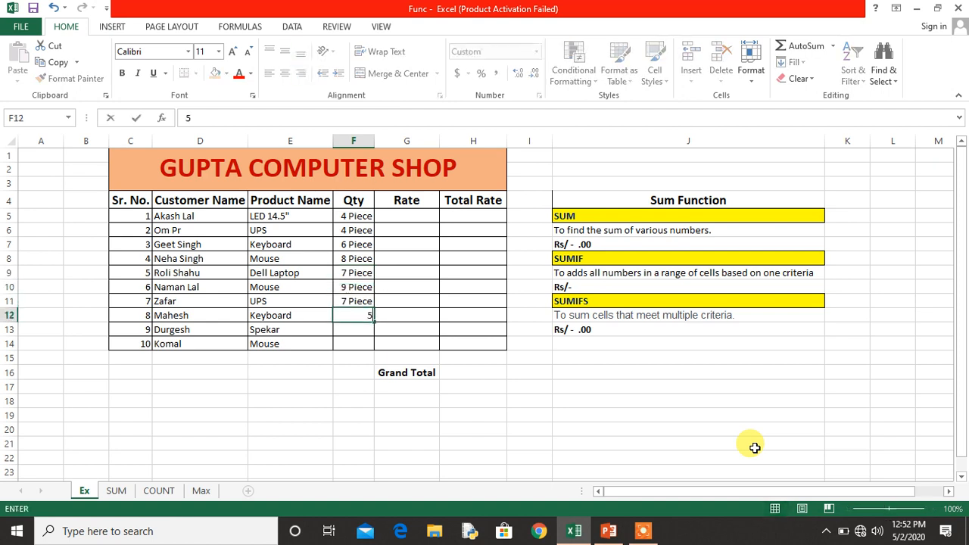
key(Return)
text(10)
key(Return)
text(11)
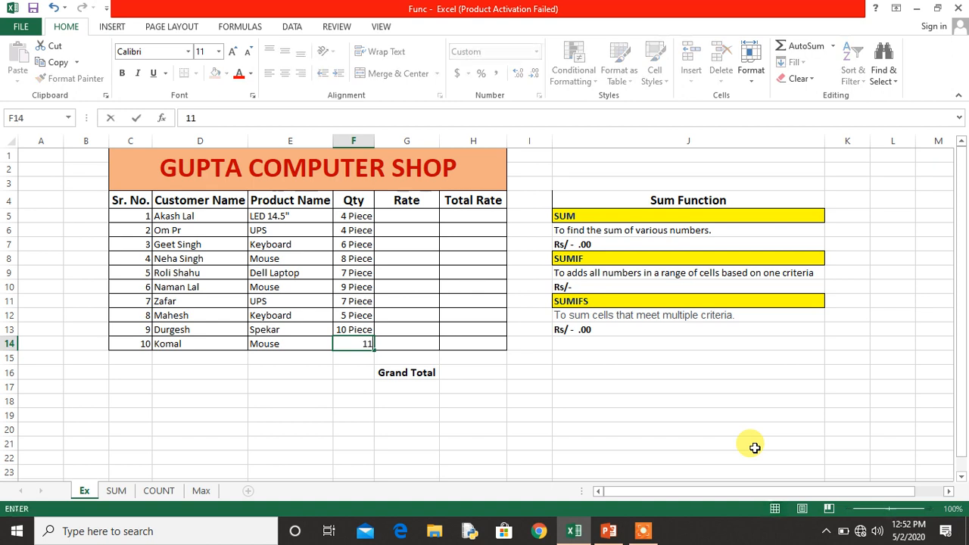
key(Return)
Enter a rate of 21500 for the LED 14.5" in cell G5.
key(Up)
key(Up)
key(Up)
key(Up)
key(Up)
key(Up)
key(Up)
key(Up)
key(Up)
key(Up)
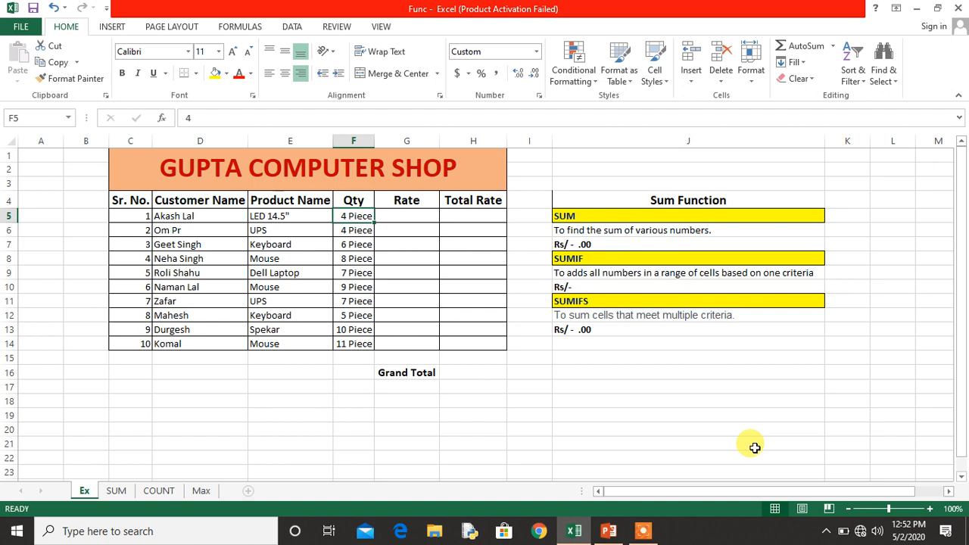
key(Right)
key(Down)
key(Up)
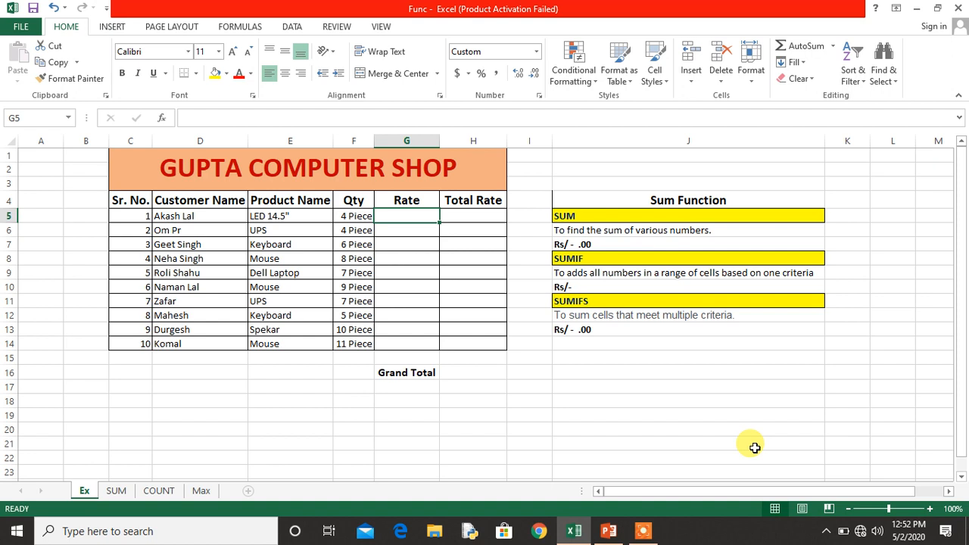
text(21500)
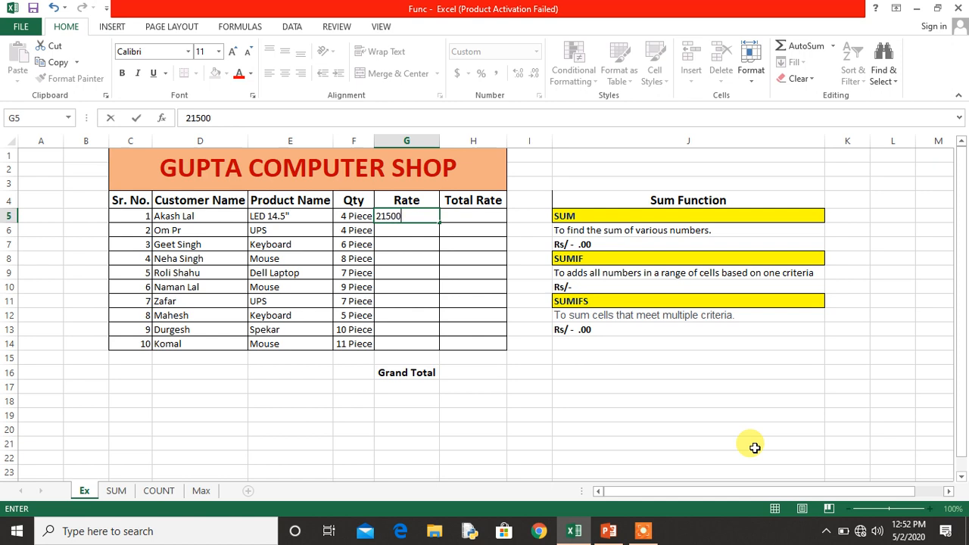
key(Return)
key(Up)
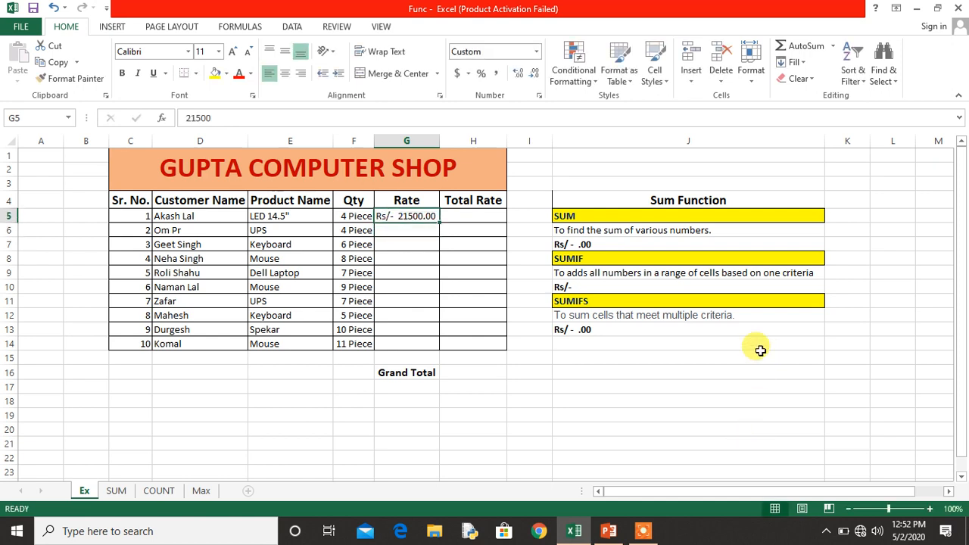
Enter a rate of 1150 for the UPS in cell G6.
click(406, 231)
text(11)
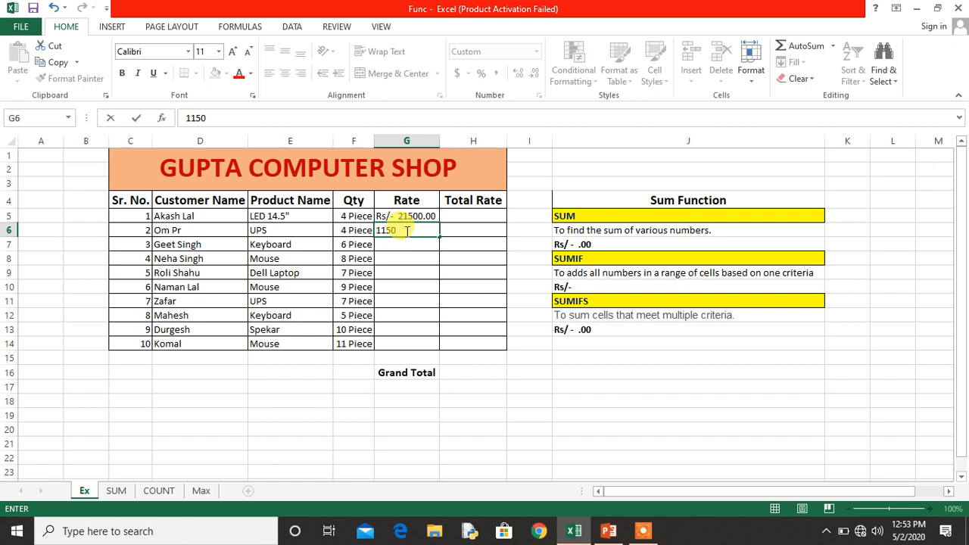
text(50)
key(Return)
Select the Rate cells G5:G14 and open their number format settings.
click(412, 217)
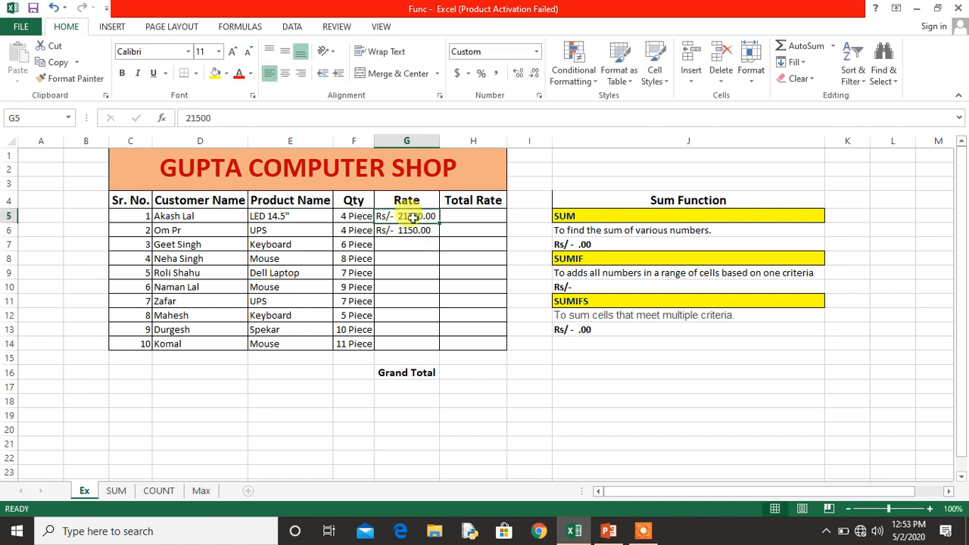
key(shift+Down)
key(shift+Down)
key(shift+Down)
key(shift+Down)
key(shift+Down)
key(shift+Down)
key(shift+Down)
key(shift+Down)
key(shift+Down)
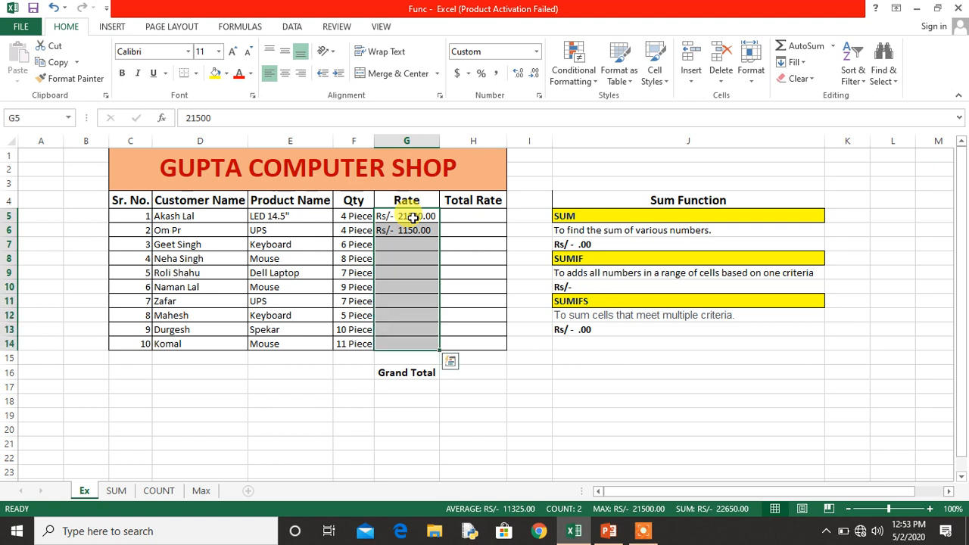
click(535, 96)
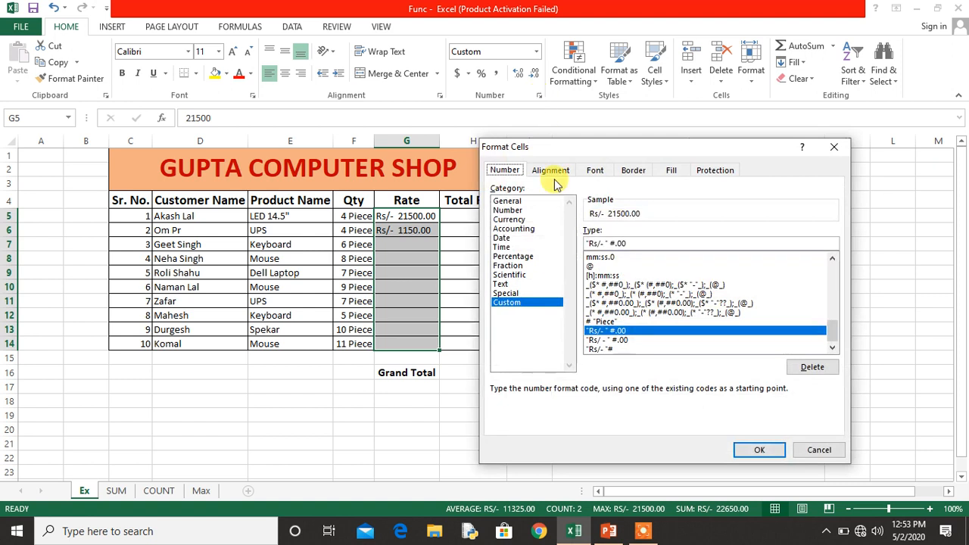
Clear the custom format code, re-enter "Rs/- " #.00 in its place, and apply it to the Rate cells.
click(640, 243)
click(640, 243)
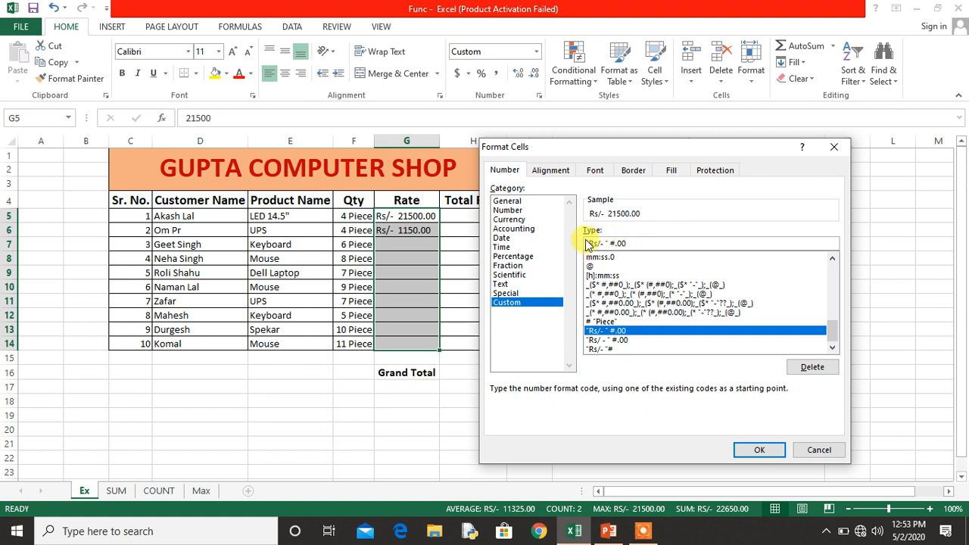
key(BackSpace)
key(BackSpace)
key(BackSpace)
key(BackSpace)
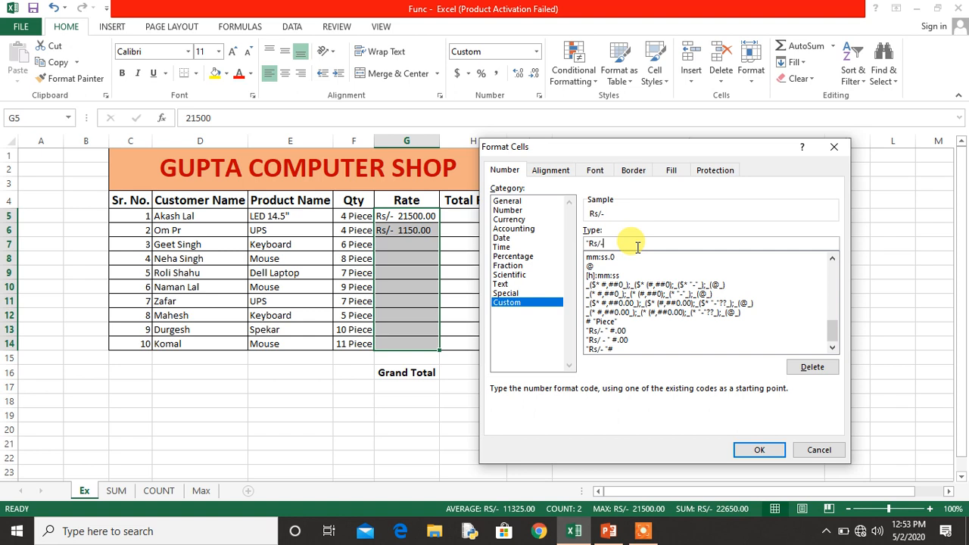
key(BackSpace)
key(BackSpace)
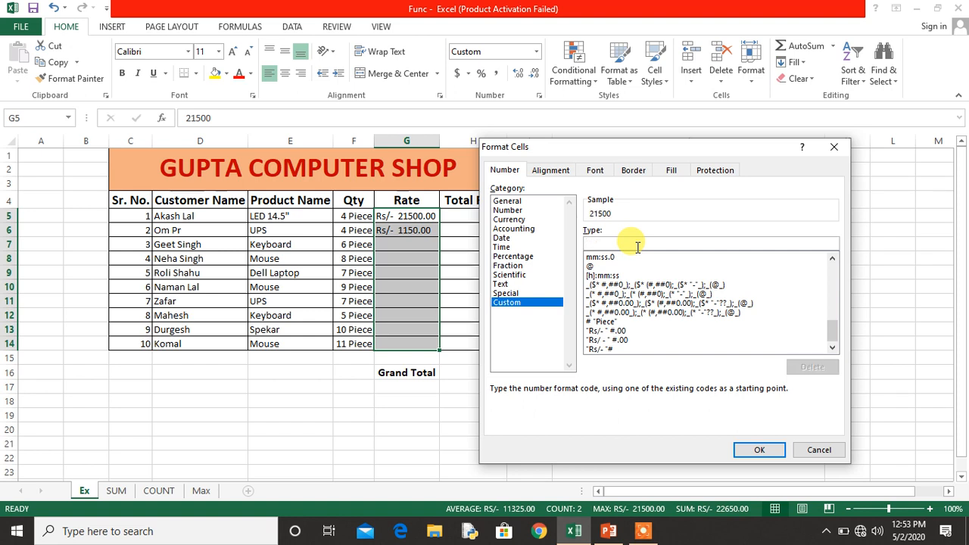
text("Rs)
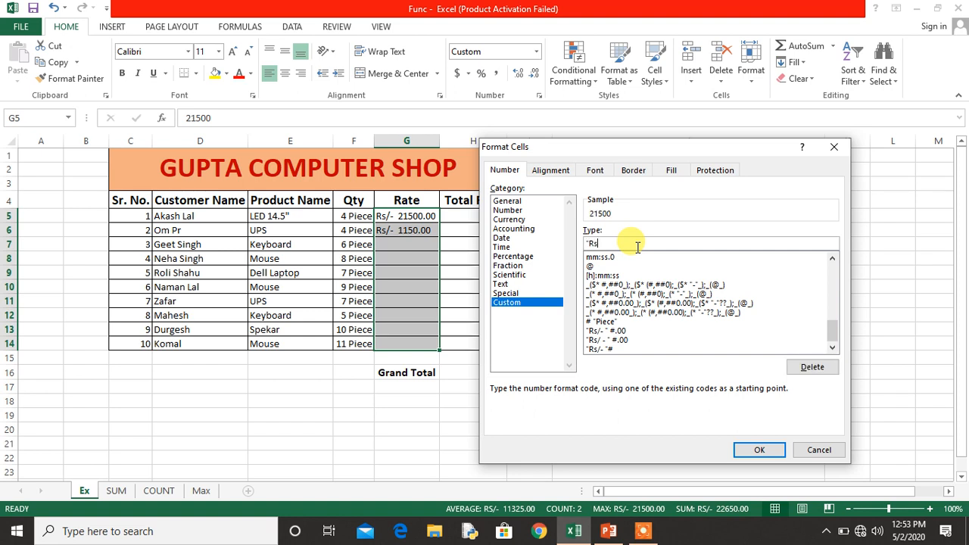
text(/- " #.##)
key(Return)
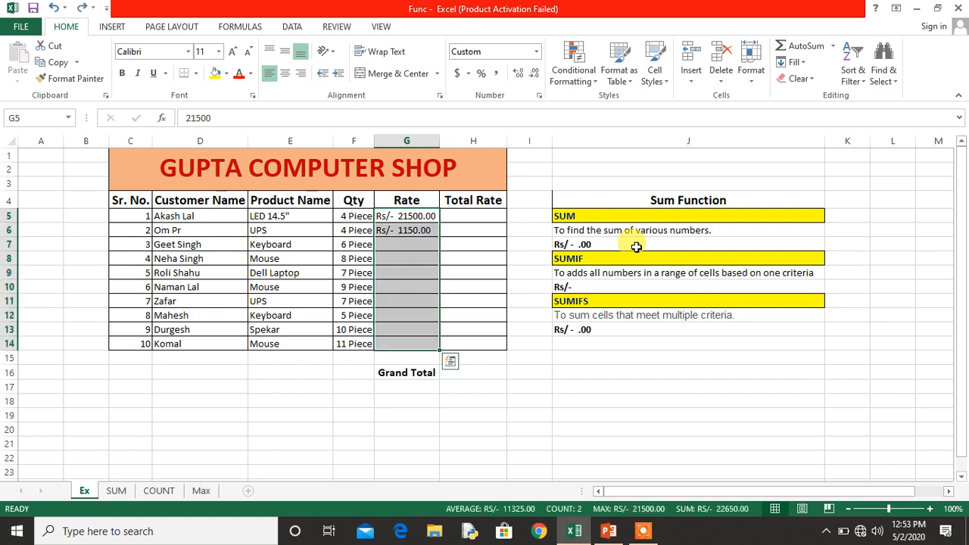
Enter a rate of 566 for the keyboard in cell G7.
key(Down)
key(Down)
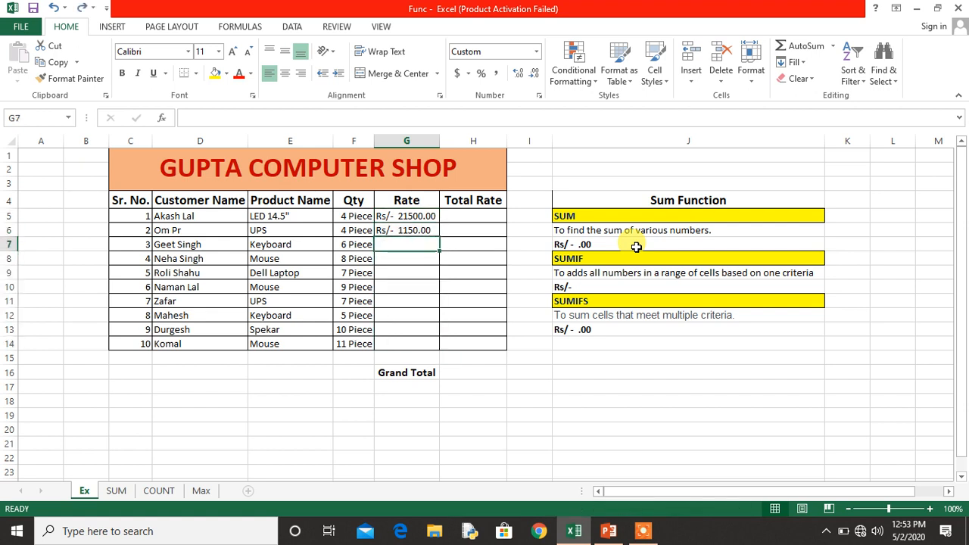
text(566)
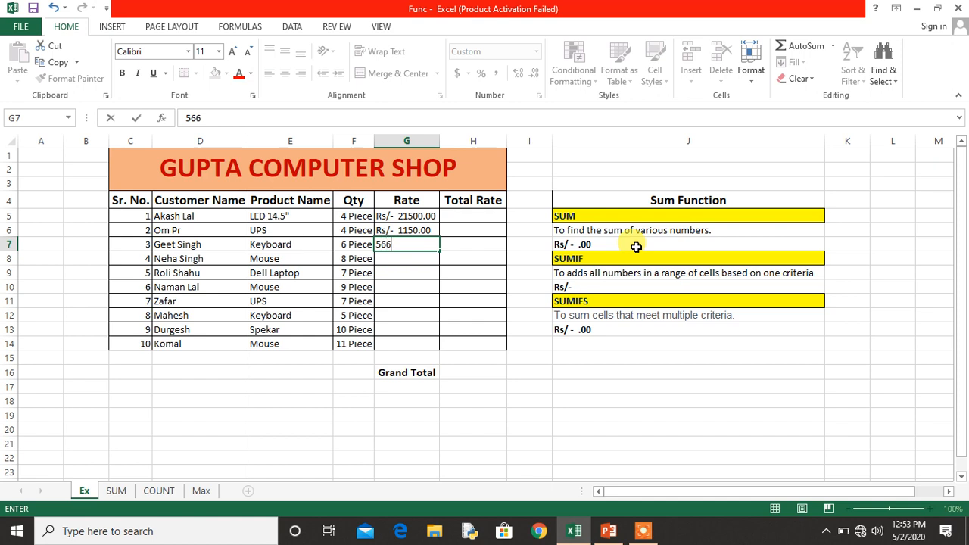
key(Return)
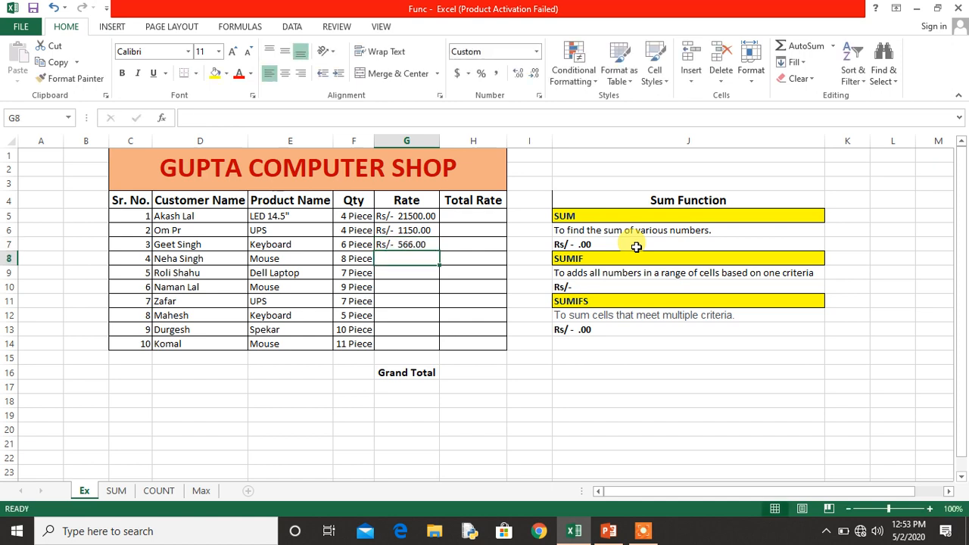
Examine the product, quantity and rate entries in the first rows of the sales table.
key(Up)
key(Up)
key(Up)
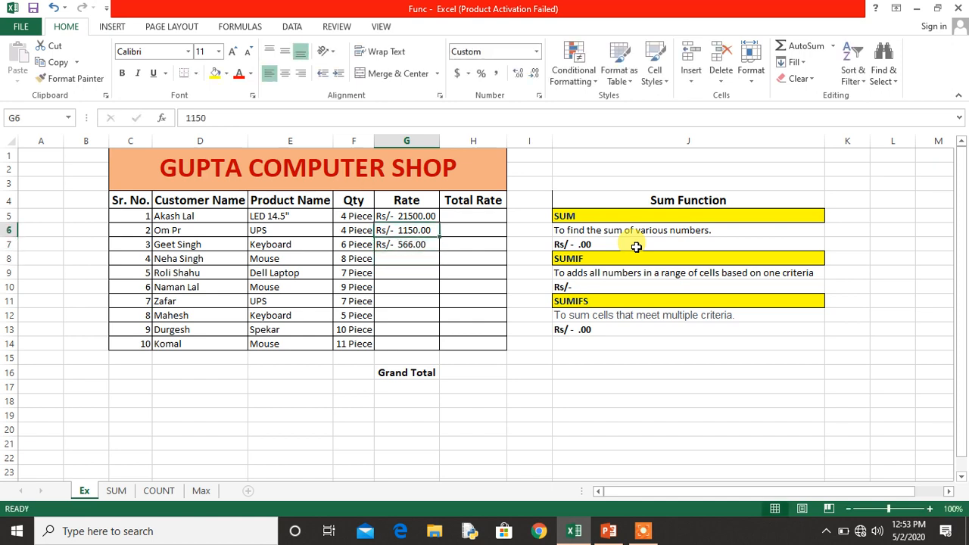
key(Down)
key(Left)
key(Up)
key(Down)
key(Right)
key(Up)
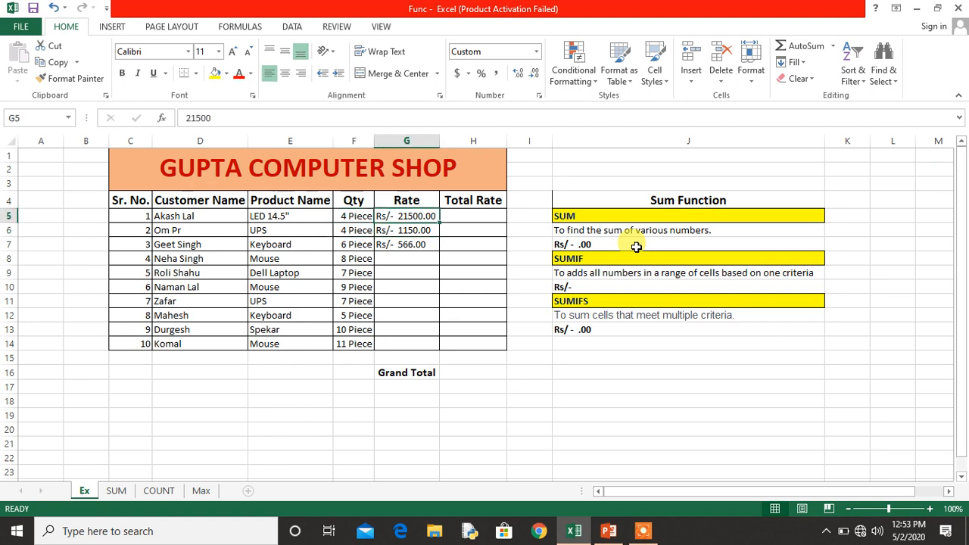
key(Left)
key(Left)
key(Left)
key(Right)
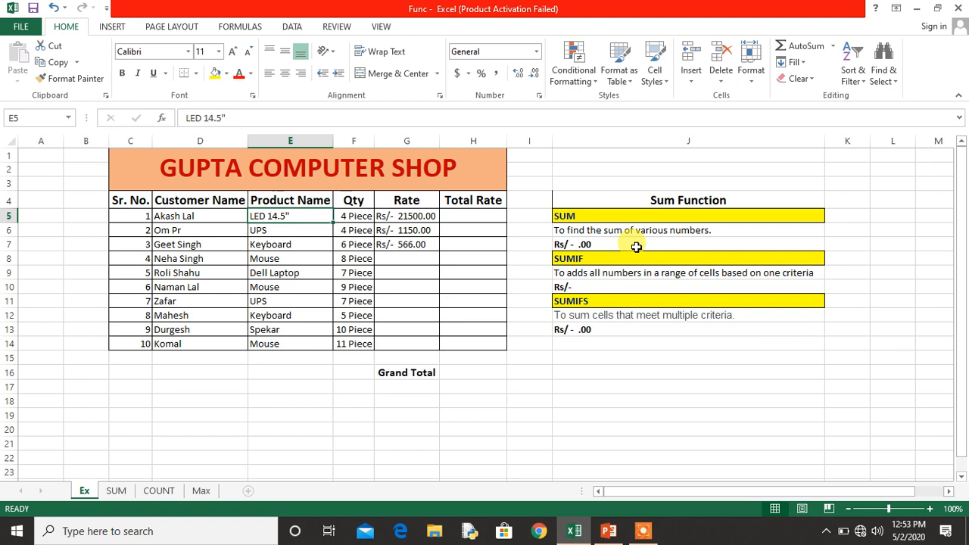
Calculate the first Total Rate in cell H5 by multiplying quantity by rate with =F5*G5.
key(Right)
key(Right)
key(Right)
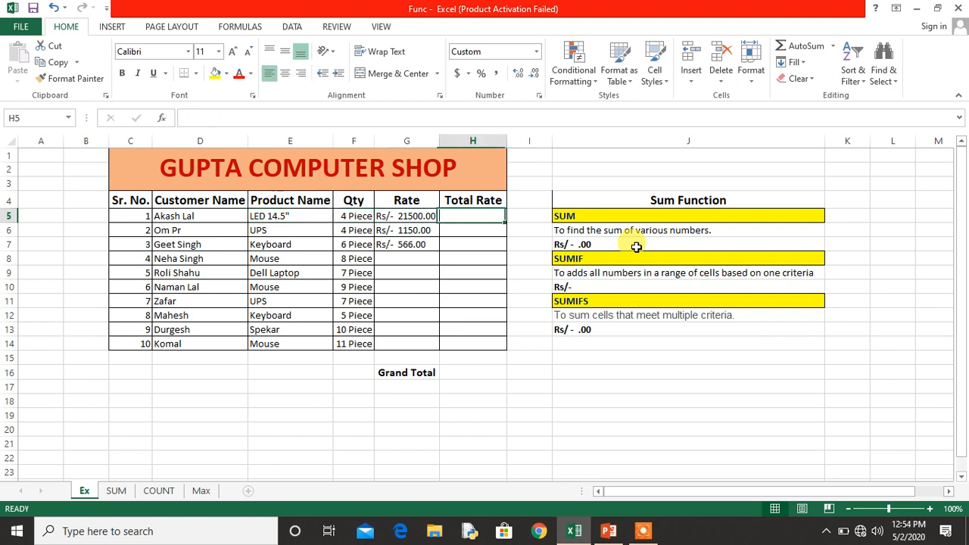
text(=)
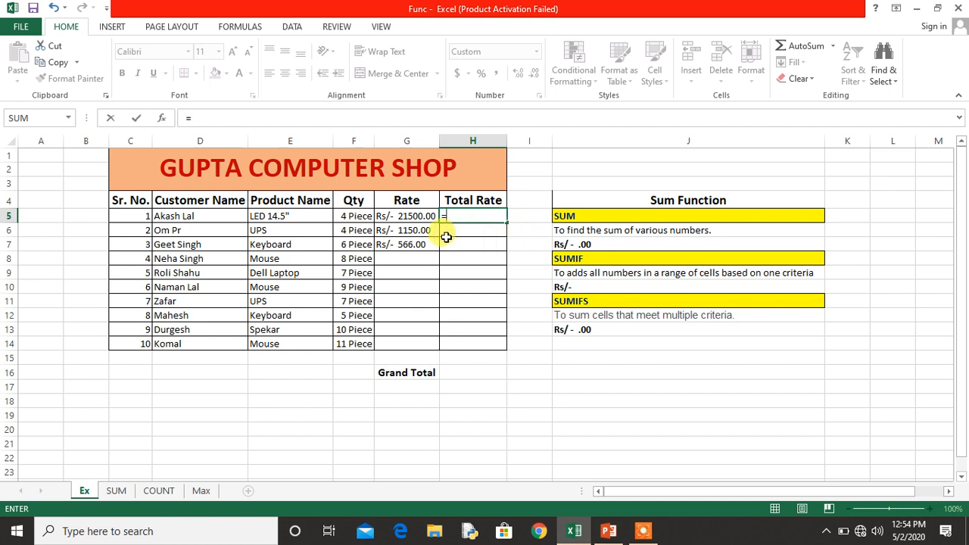
click(353, 216)
text(*)
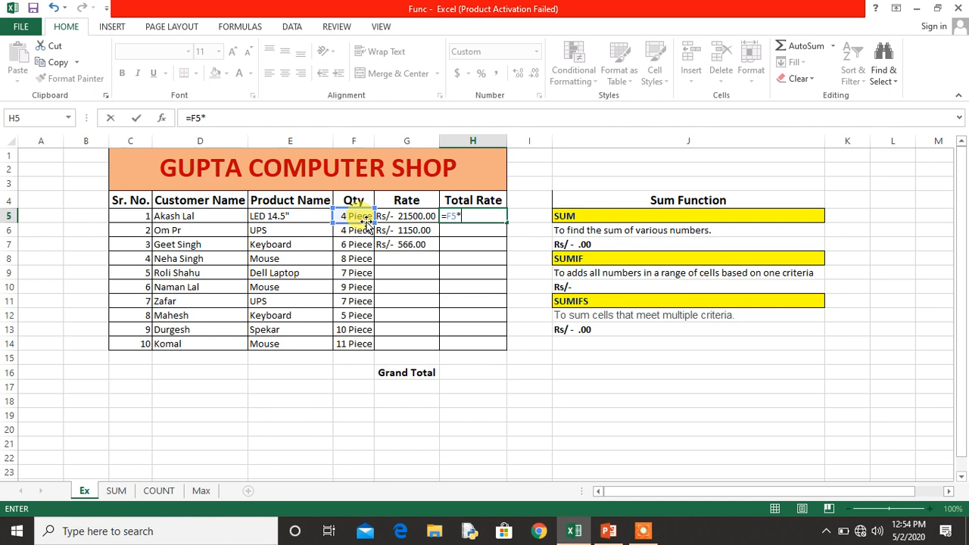
click(401, 220)
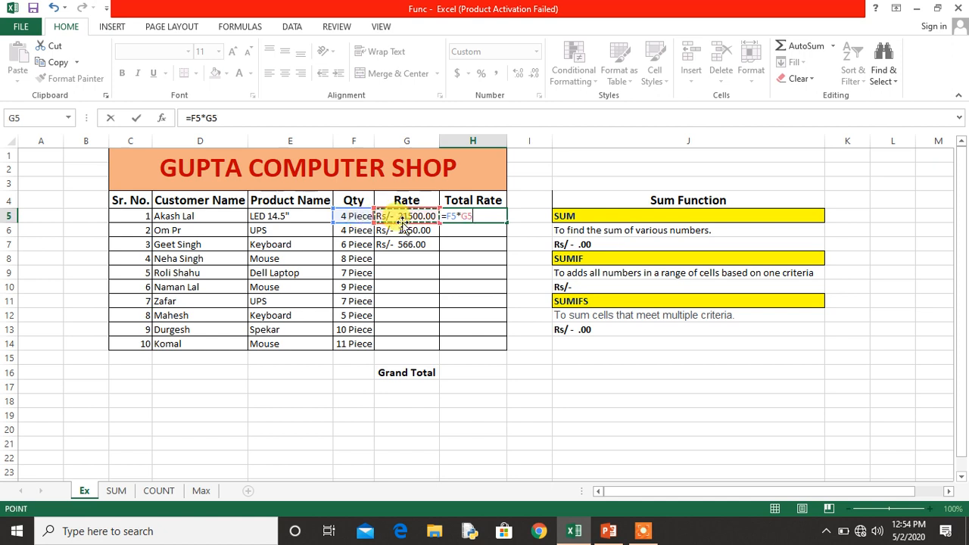
key(Return)
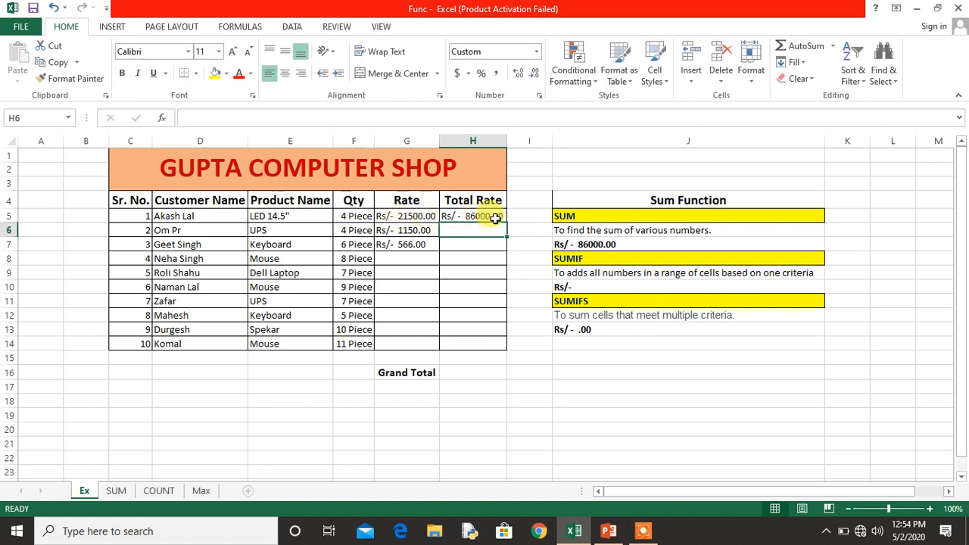
Copy the Total Rate formula from H5 down through H14 and check the copied formulas in H6 and H7.
click(471, 218)
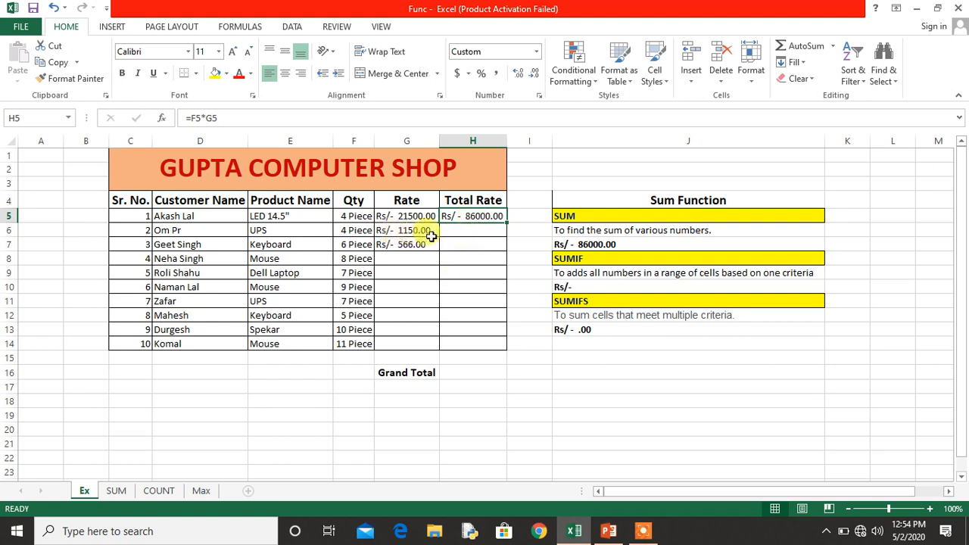
click(460, 234)
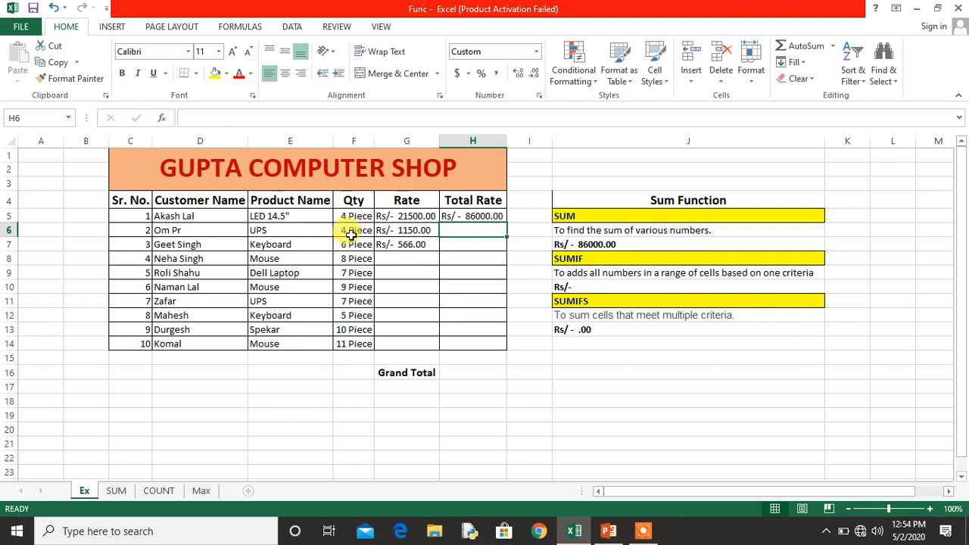
click(480, 216)
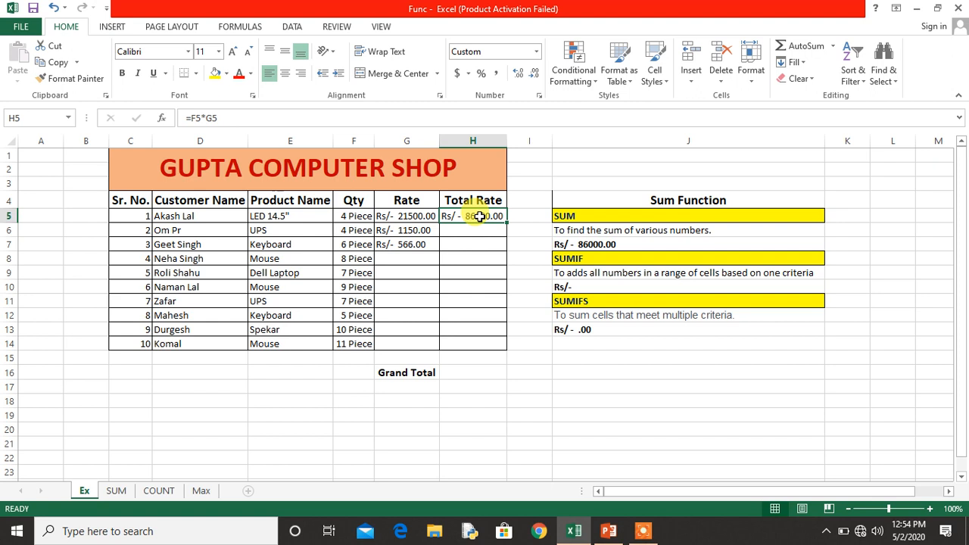
click(457, 233)
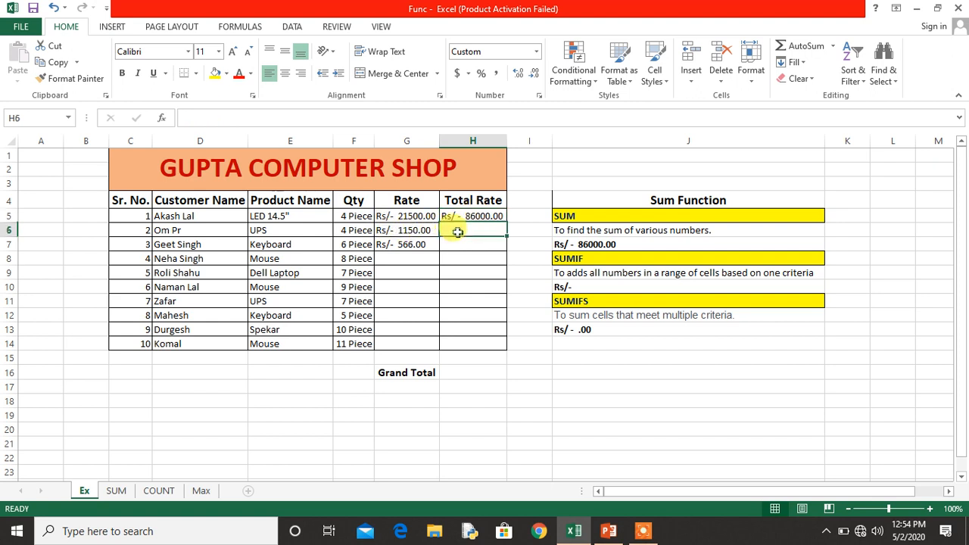
click(461, 240)
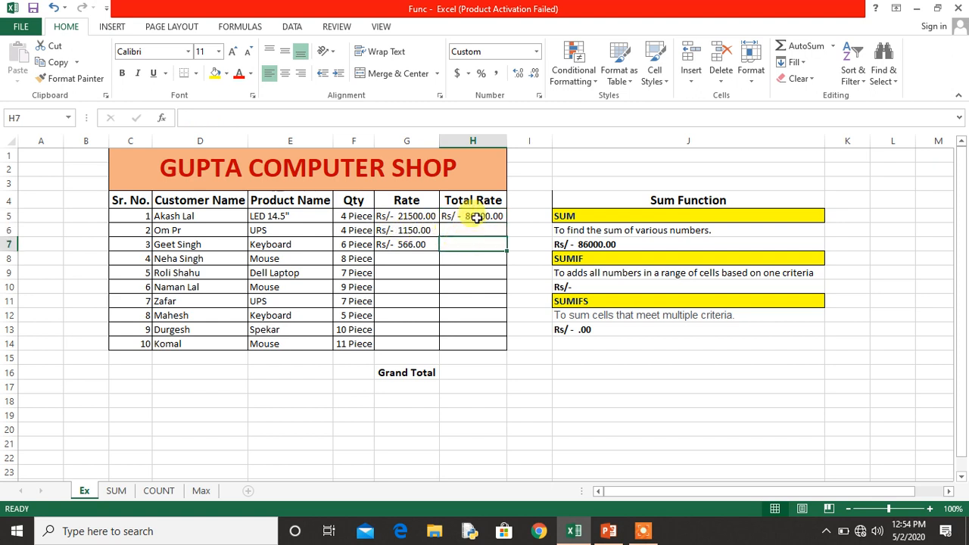
click(475, 217)
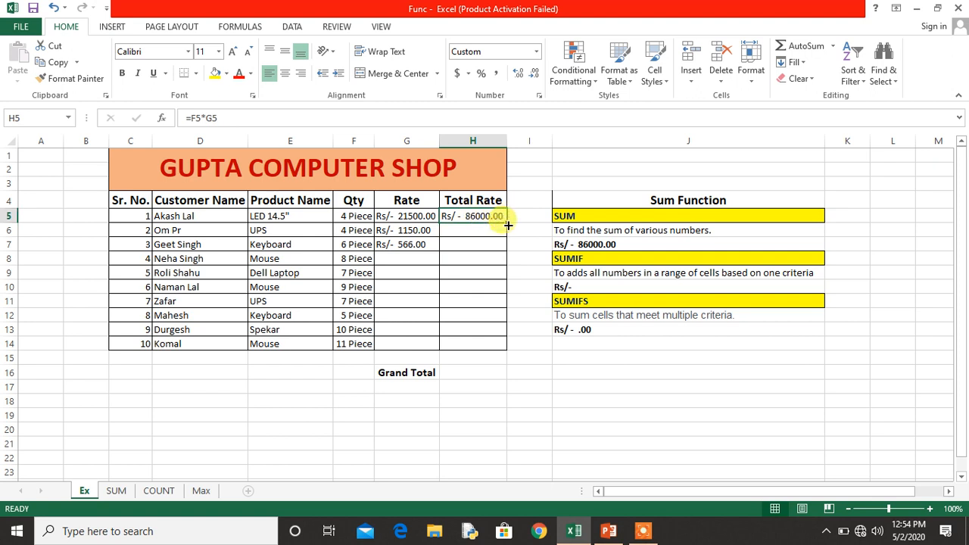
drag(508, 225, 504, 349)
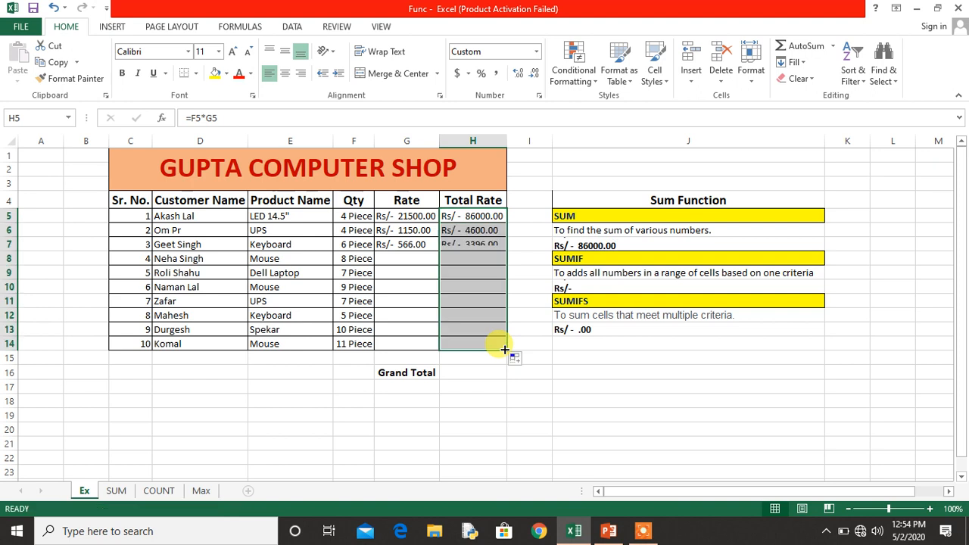
click(484, 231)
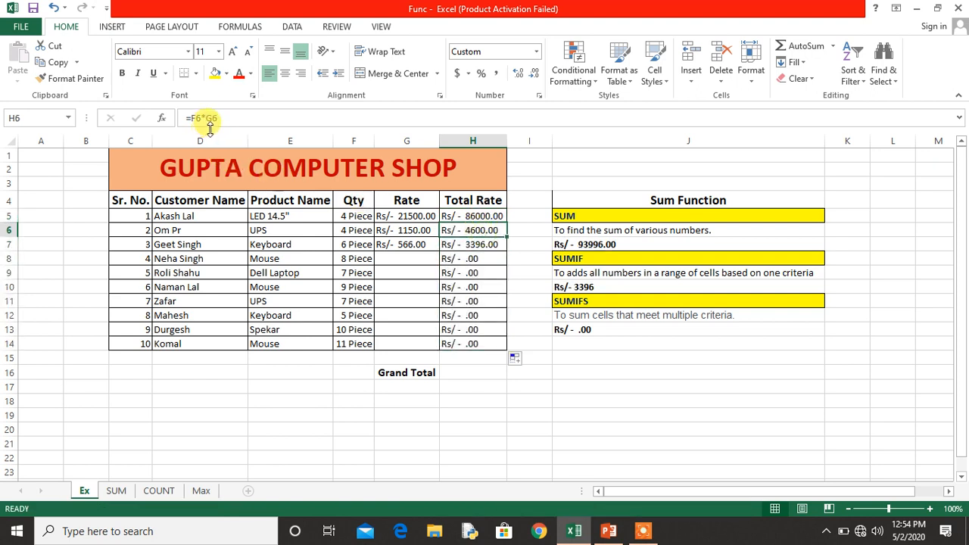
click(468, 245)
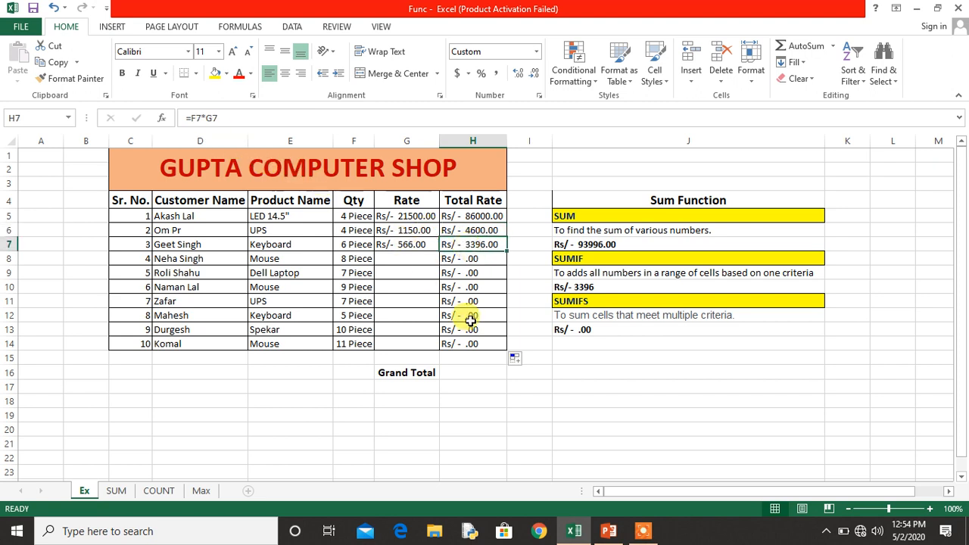
Enter rates of 500 for the mouse in G8 and 32500 for the Dell Laptop in G9, and auto-fit the Total Rate column's width.
click(405, 258)
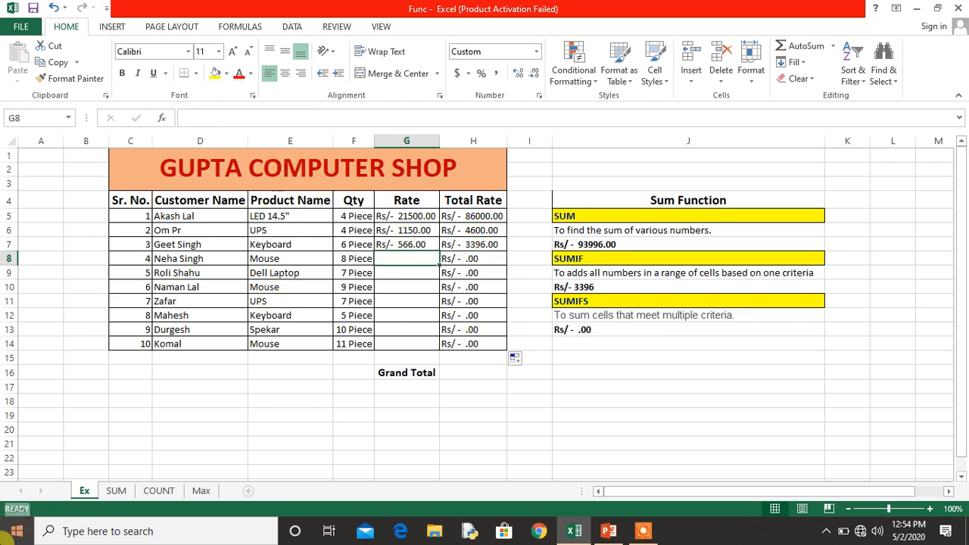
text(500)
key(Return)
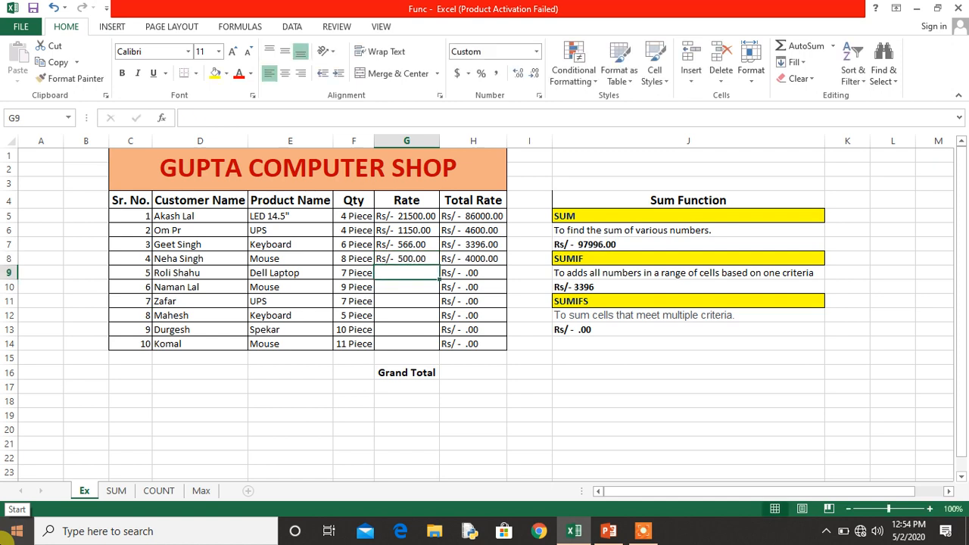
text(32500)
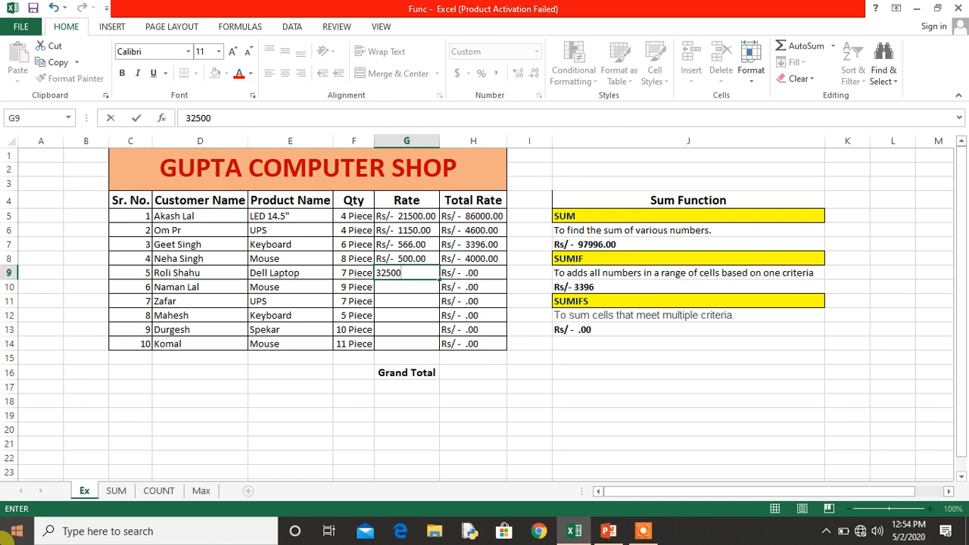
key(Return)
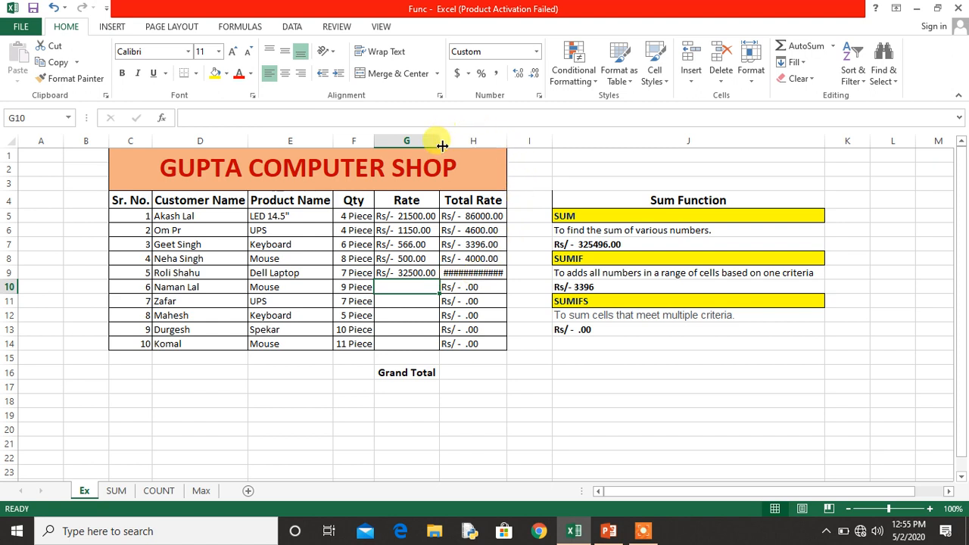
double_click(507, 141)
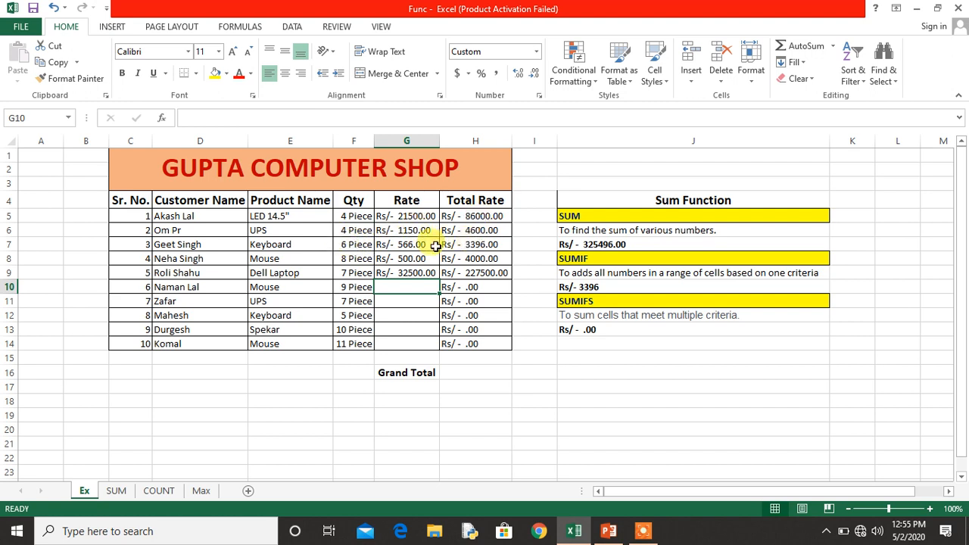
On the SUM sheet, read through the Sum Function notes in column J covering SUM, SUMIF and SUMIFS.
click(116, 491)
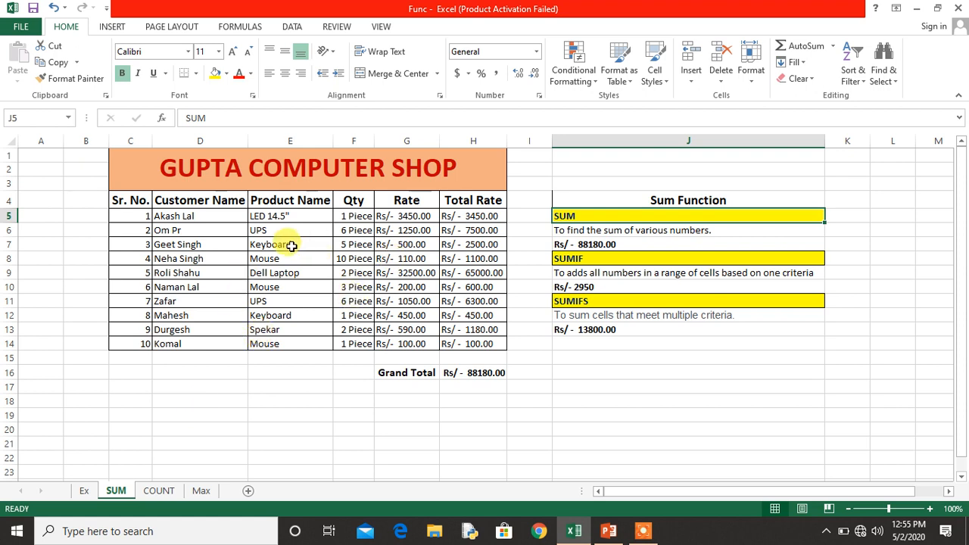
click(645, 200)
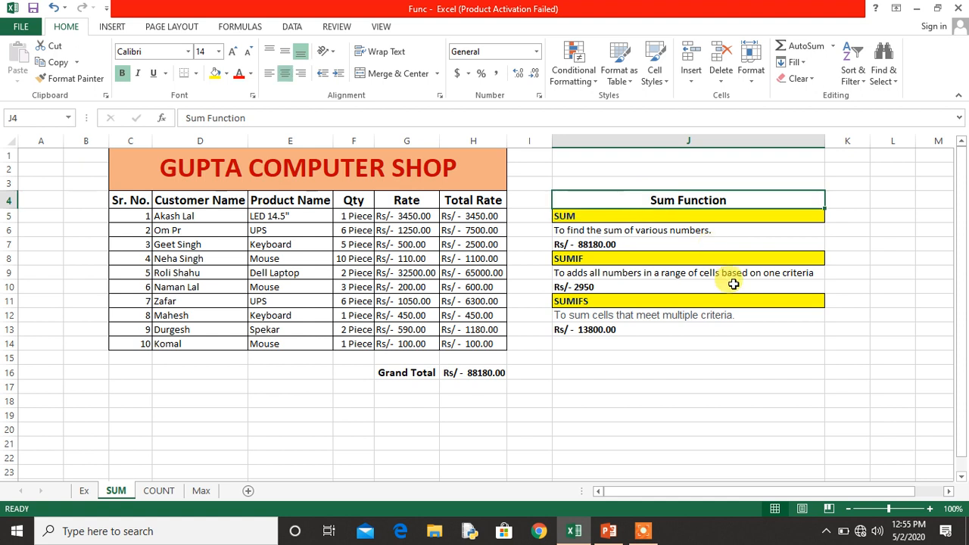
key(Down)
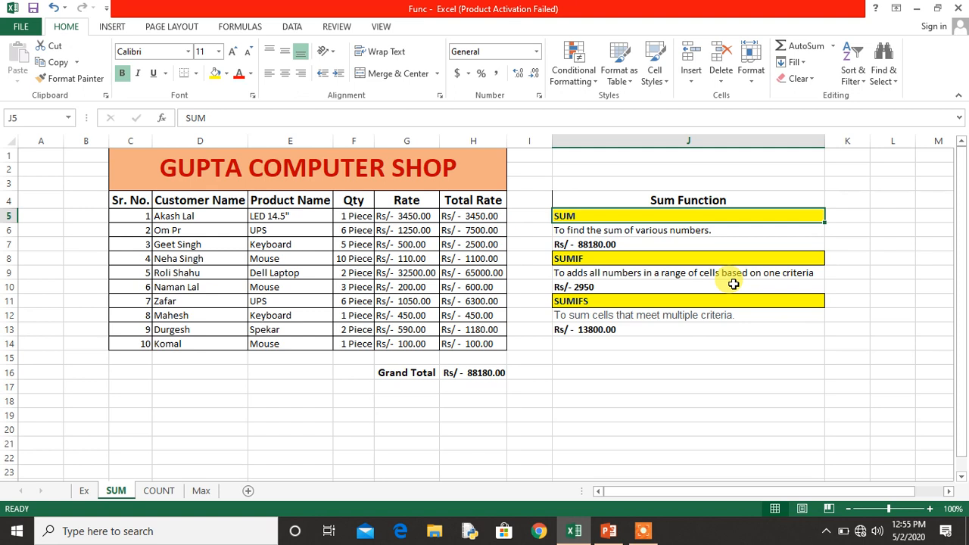
key(Down)
key(Down)
key(Down)
key(Down)
key(Down)
key(Down)
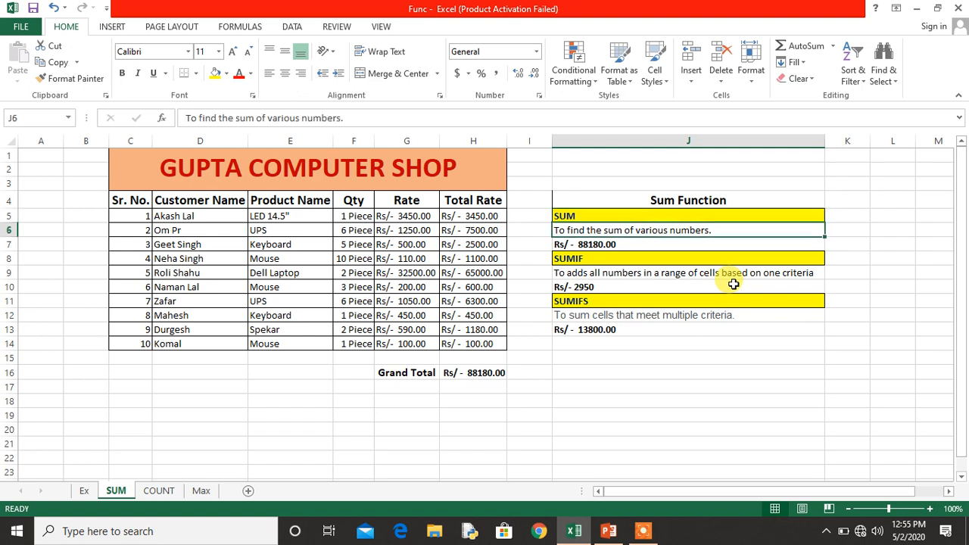
key(Down)
key(Down)
key(Down)
key(Down)
key(Down)
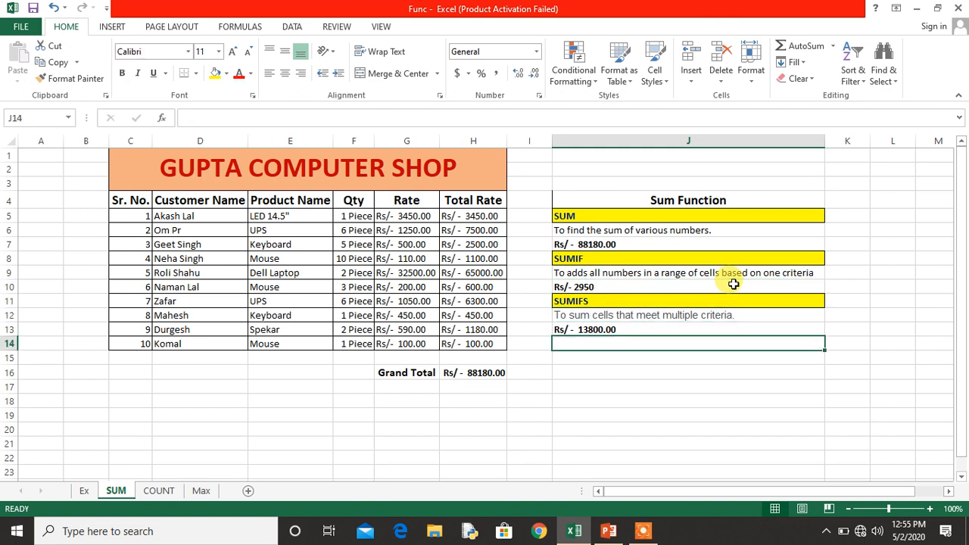
Clear the Grand Total in H16 and recalculate it by summing the Total Rate column with =SUM(H5:H14).
key(Left)
key(Left)
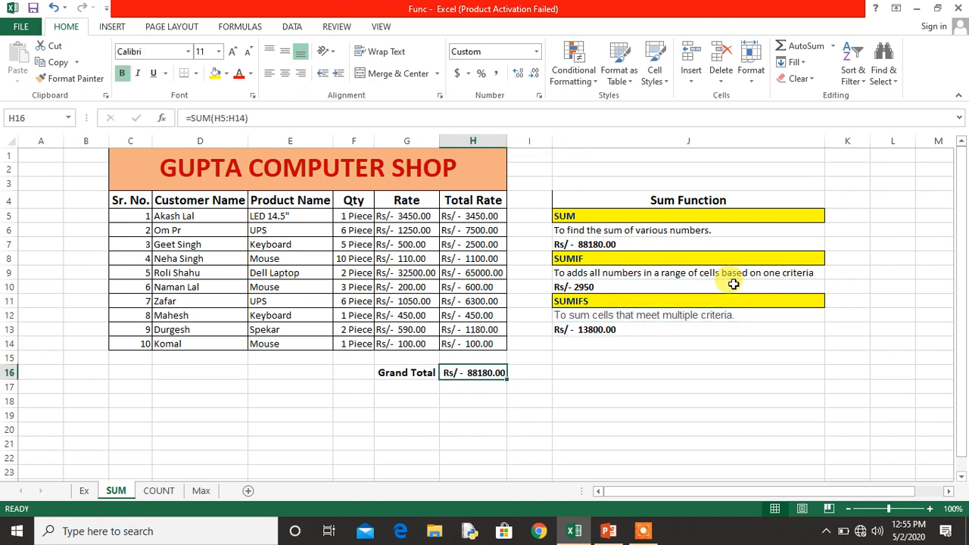
key(Delete)
text(=)
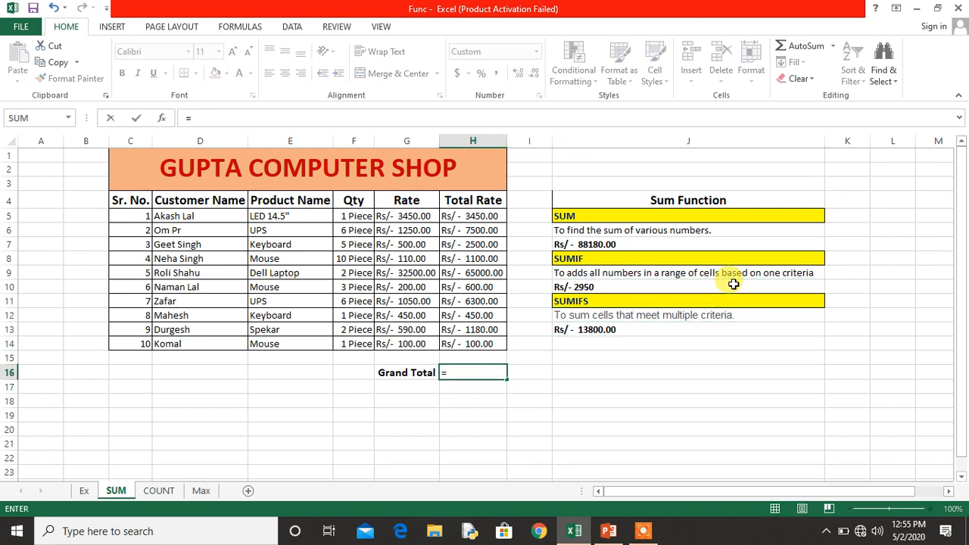
text(sum)
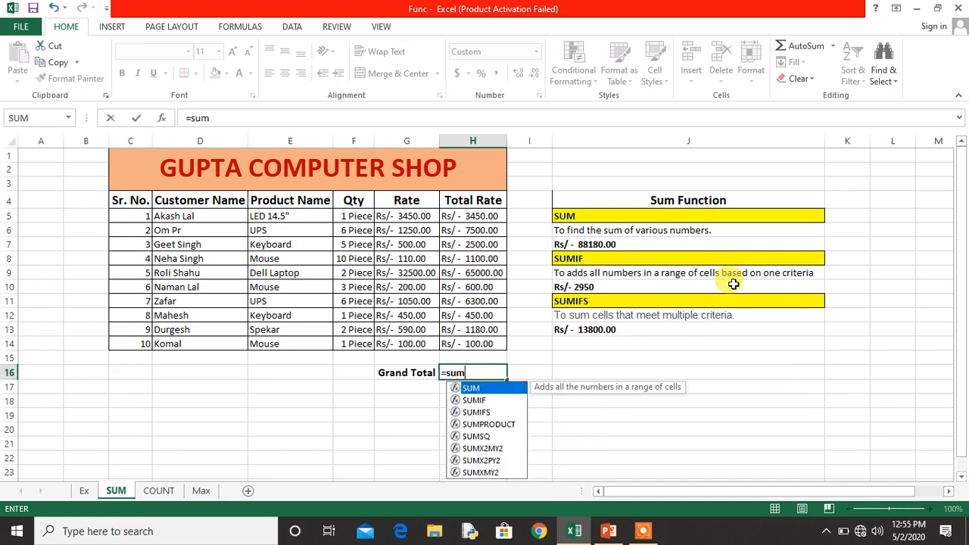
text(()
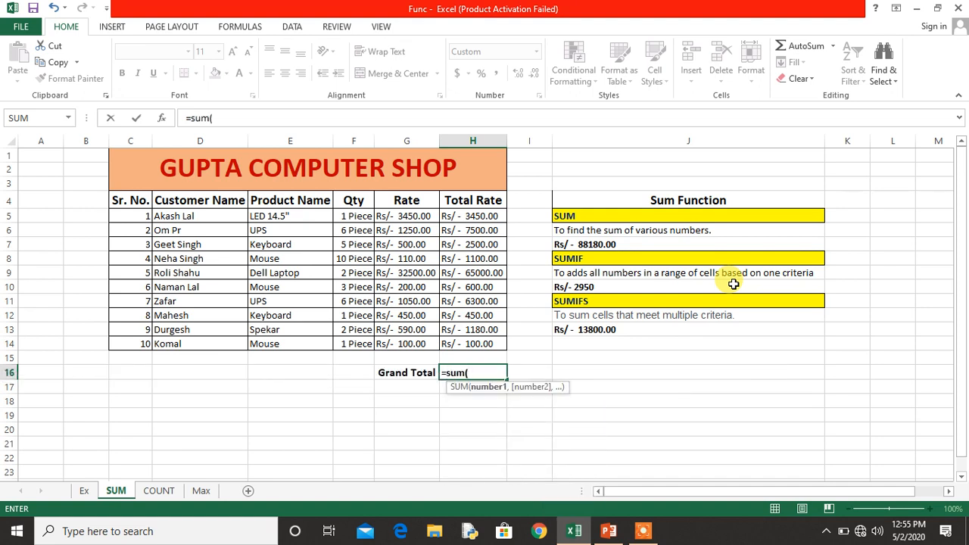
click(470, 215)
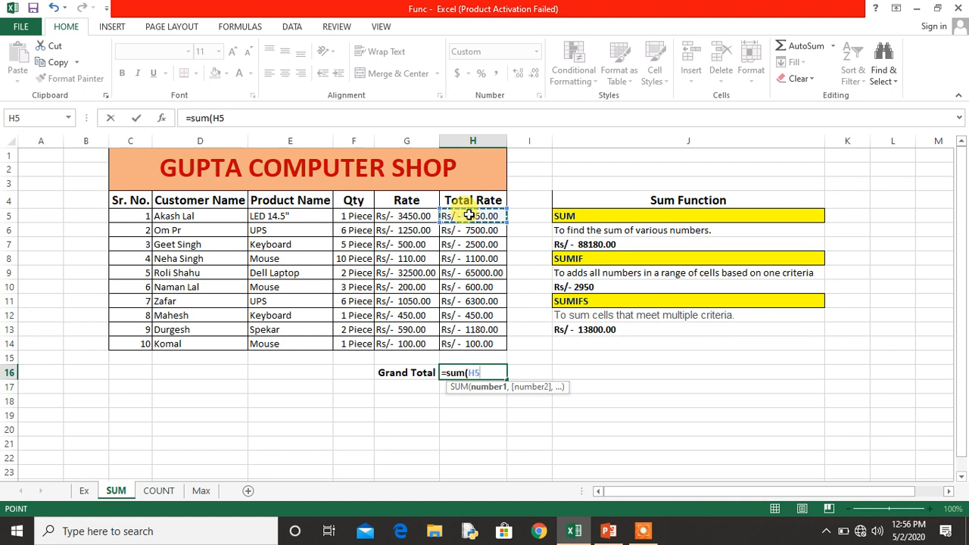
key(F8)
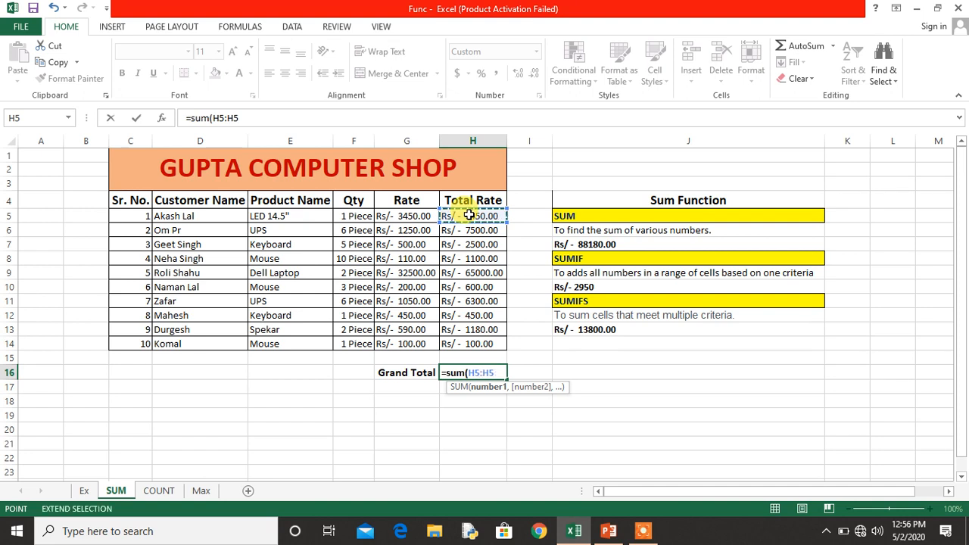
click(479, 343)
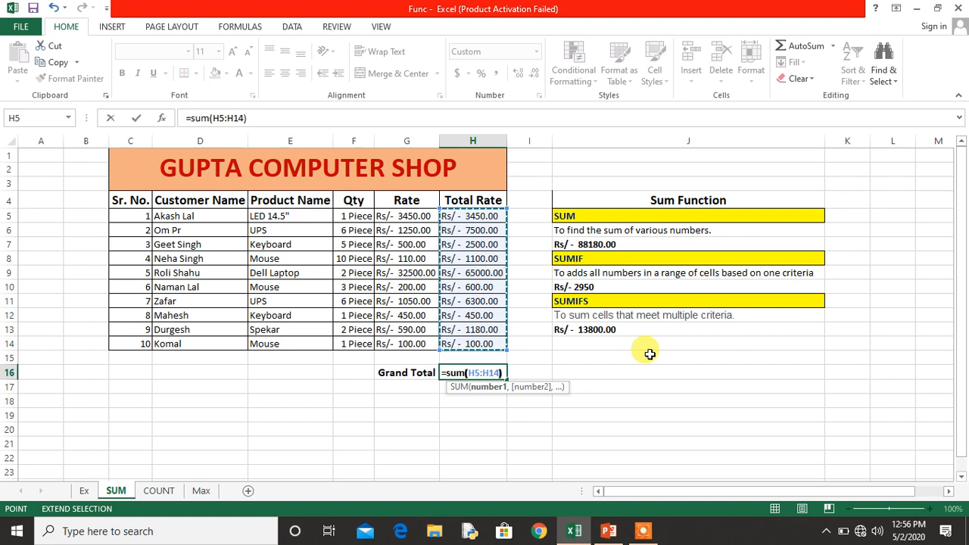
key(Return)
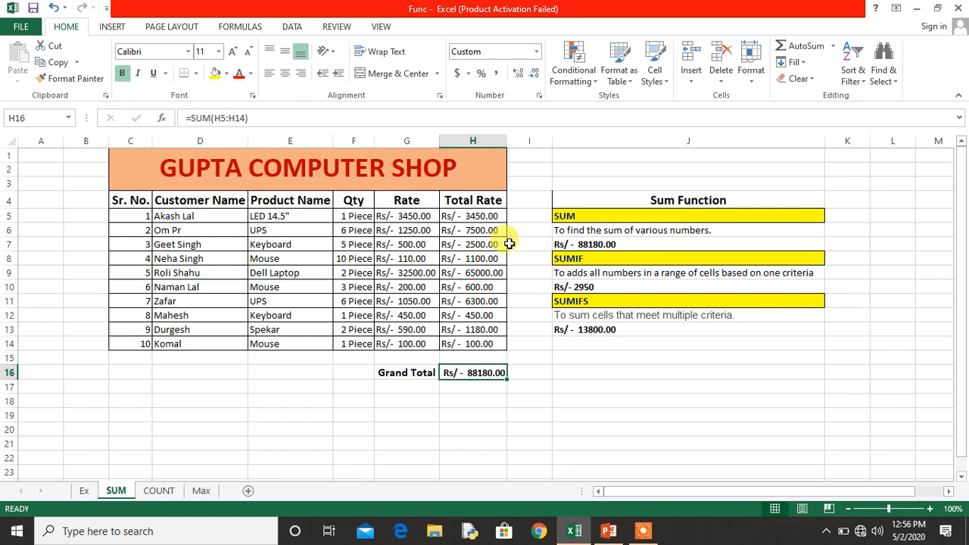
Add up the Rate column in empty cell D20 with =SUM(G5:G14).
click(585, 387)
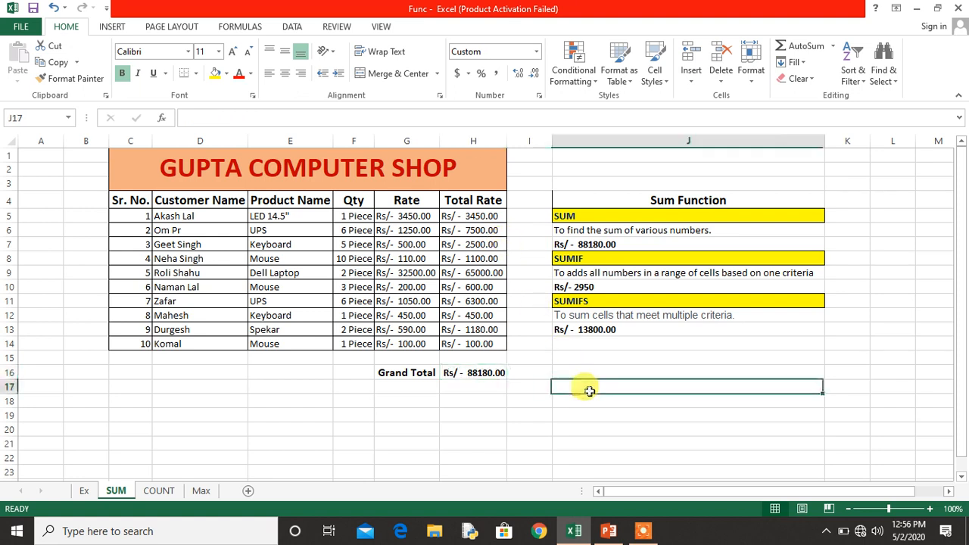
click(217, 427)
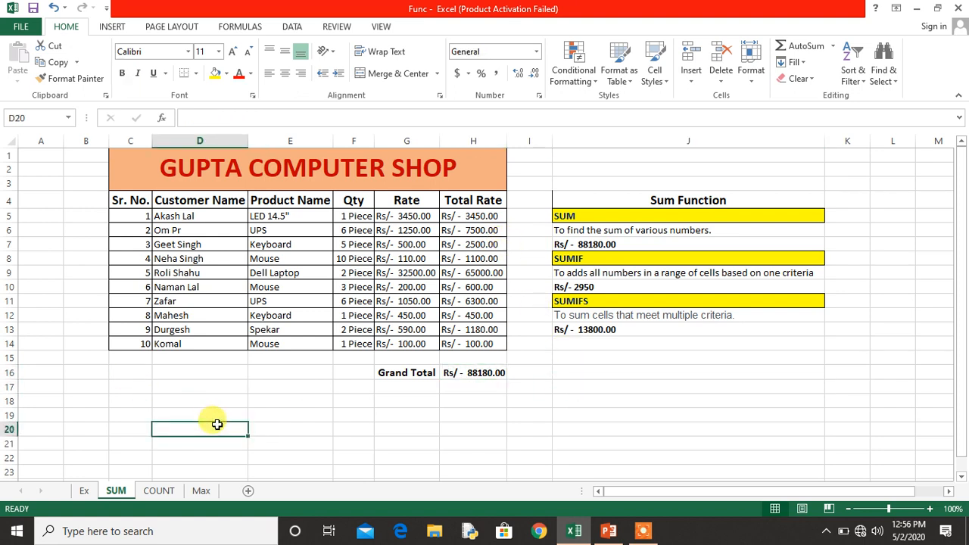
text(=sum)
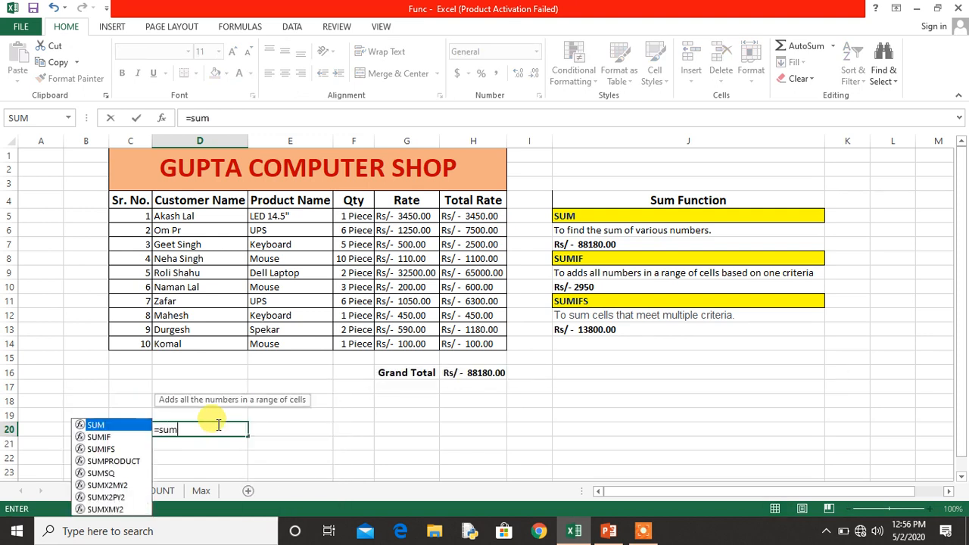
text(()
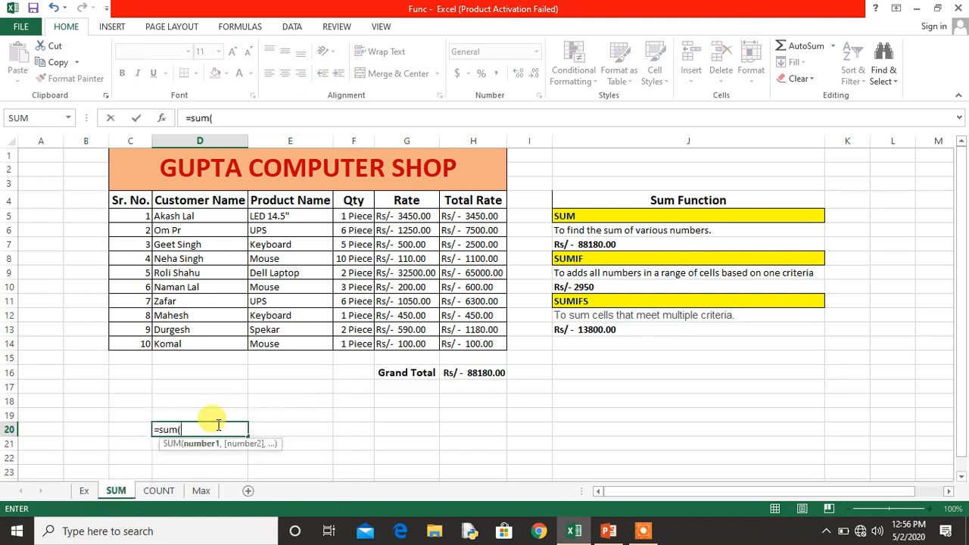
click(402, 213)
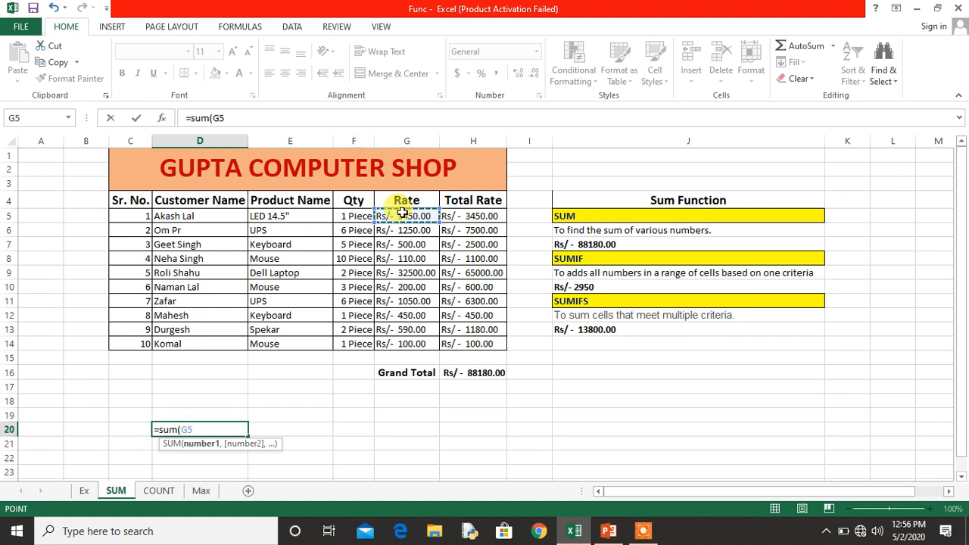
key(F8)
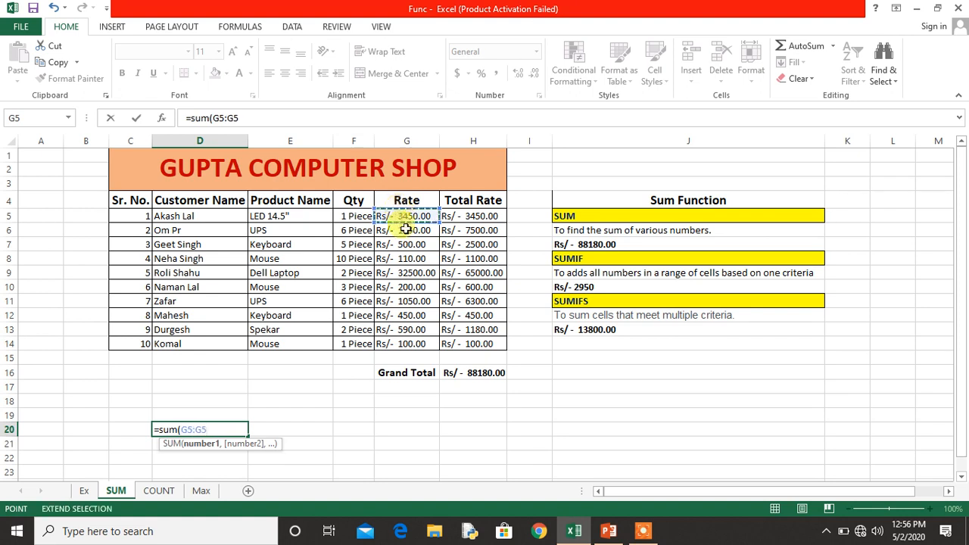
click(405, 345)
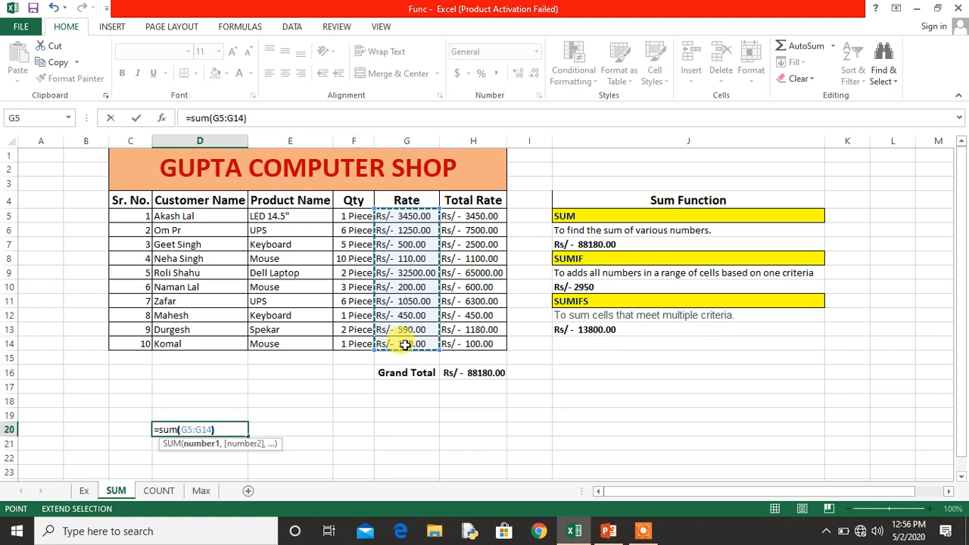
key(Return)
key(Up)
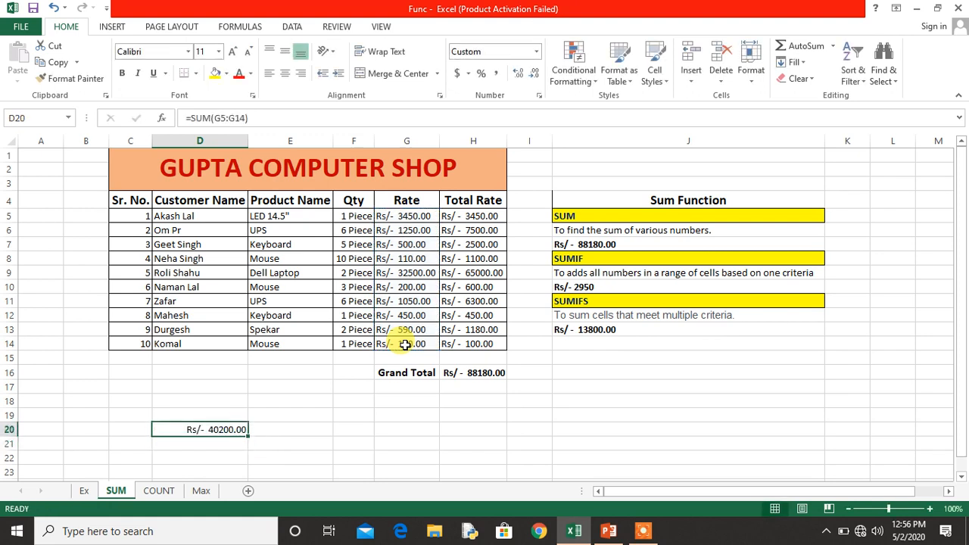
Examine the SUMIF heading and its description in cells J8 and J9 of the Sum Function notes.
key(Up)
key(Up)
key(Up)
key(Up)
key(Up)
key(Up)
key(Up)
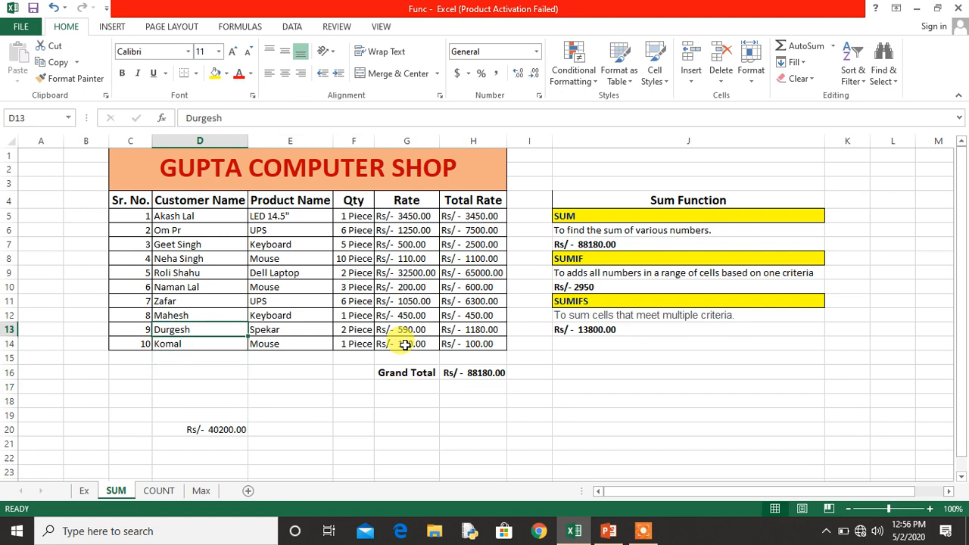
key(Right)
key(Right)
key(Right)
key(Right)
key(Right)
key(Right)
key(Up)
key(Up)
key(Up)
key(Up)
key(Up)
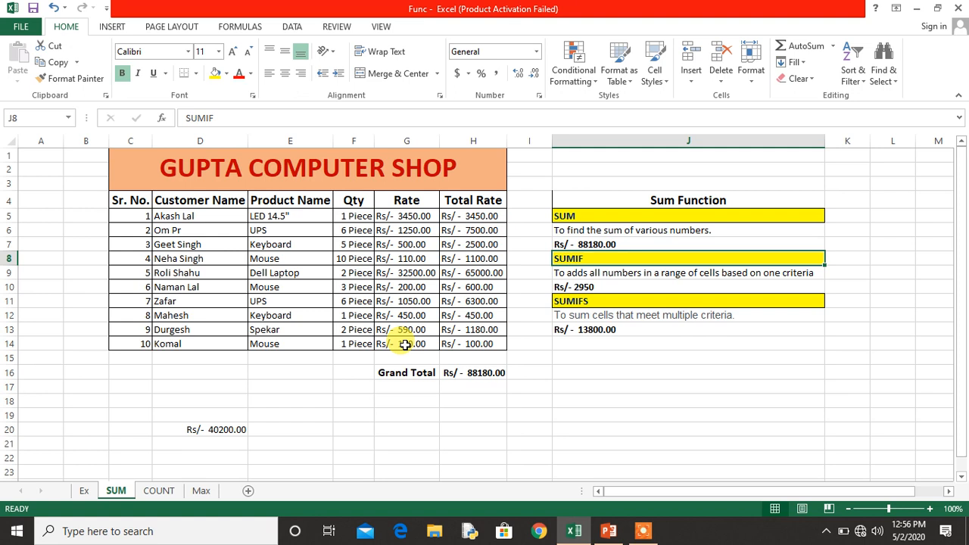
key(Down)
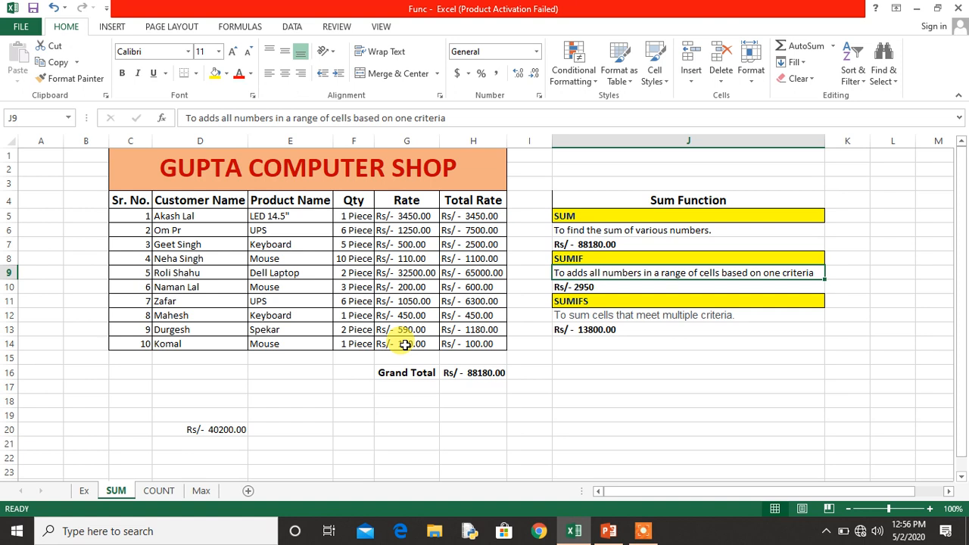
key(Down)
key(Down)
key(Up)
In empty cell J19, total the Total Rate values for UPS products with =SUMIF(E5:E14,"UPS",H5:H14).
key(Down)
key(Down)
key(Down)
key(Down)
key(Down)
key(Down)
key(Down)
key(Down)
key(Down)
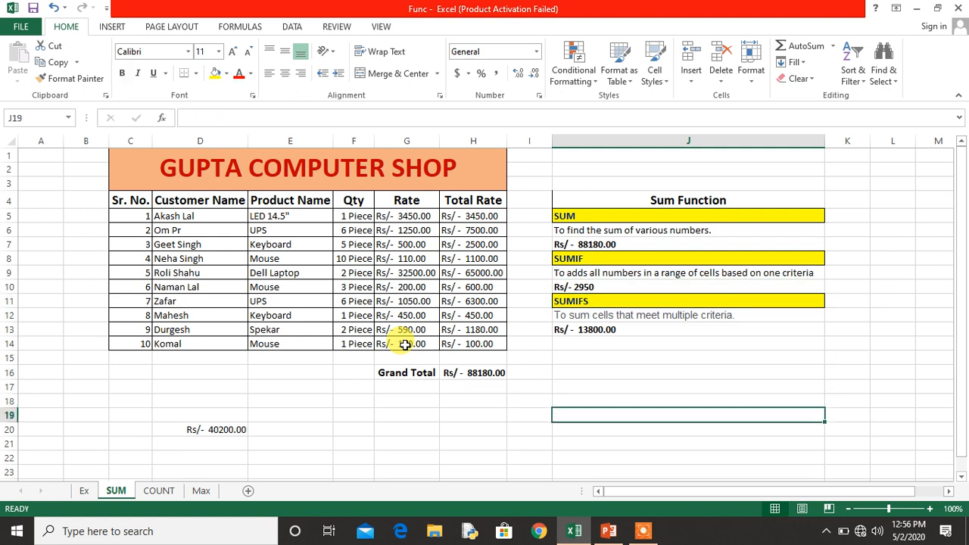
text(=s)
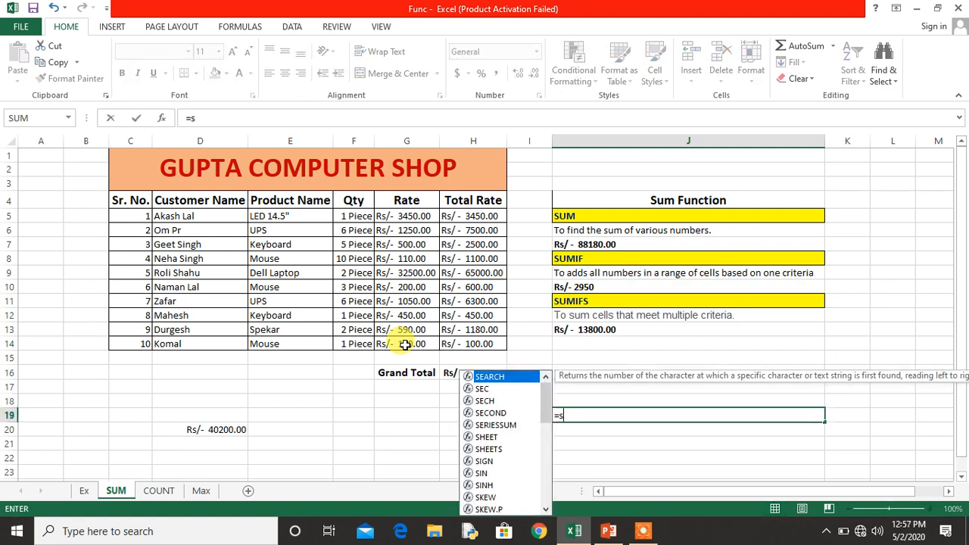
text(um)
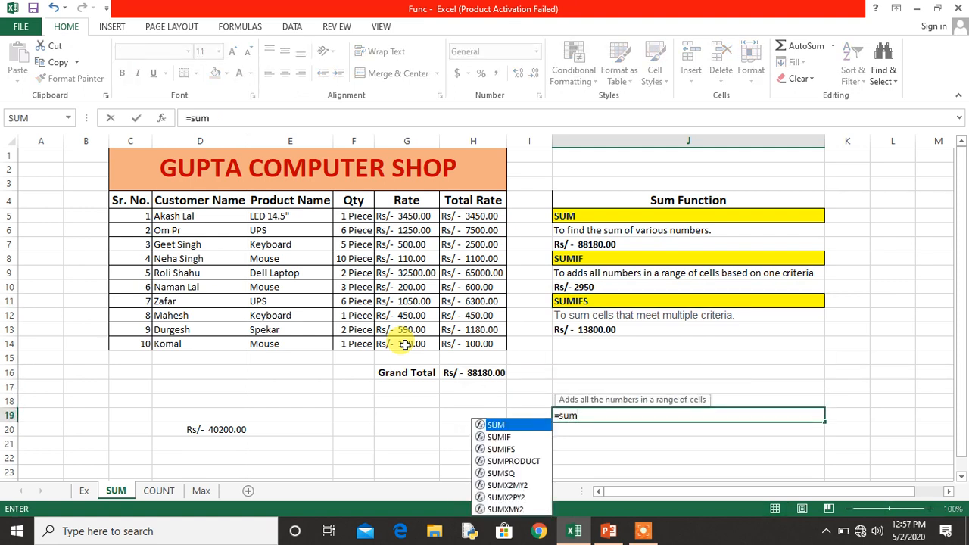
text(if)
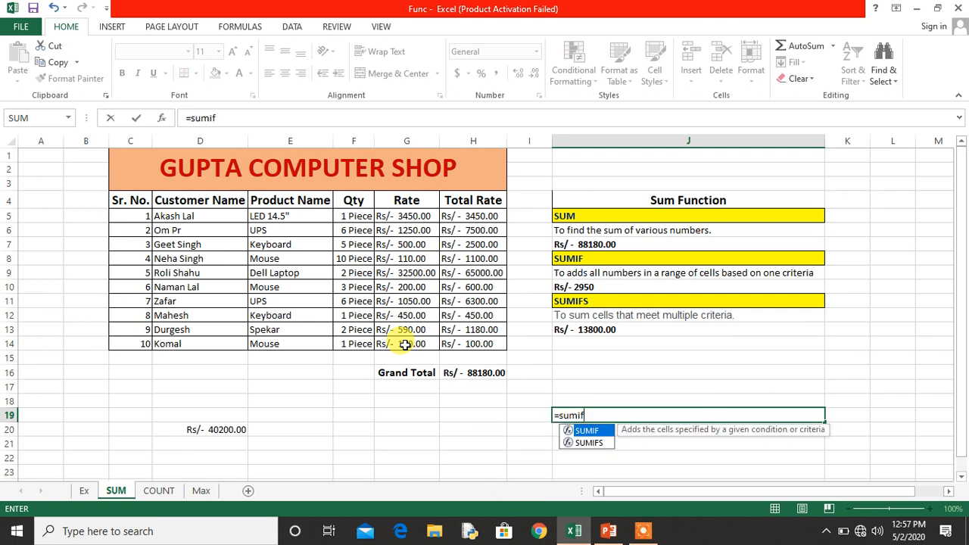
text(()
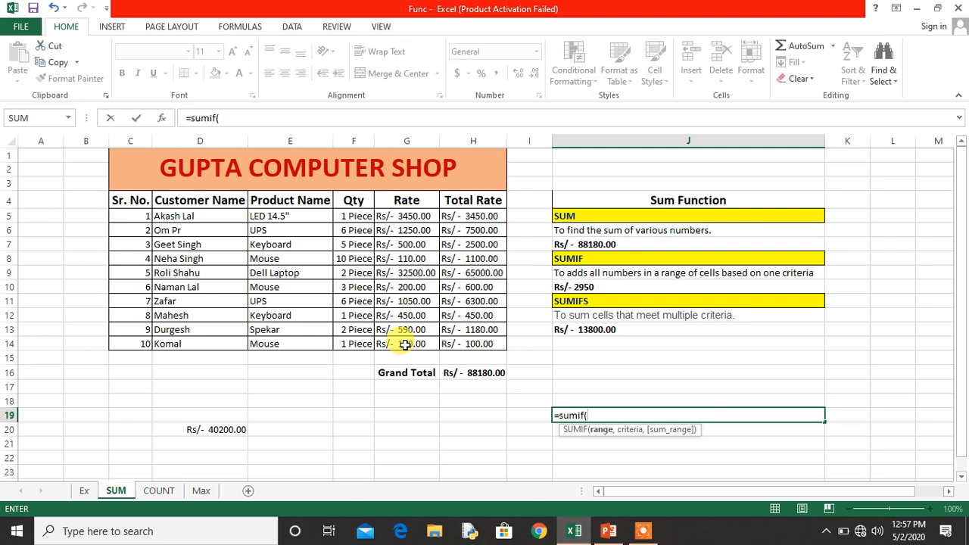
click(295, 221)
drag(294, 221, 295, 343)
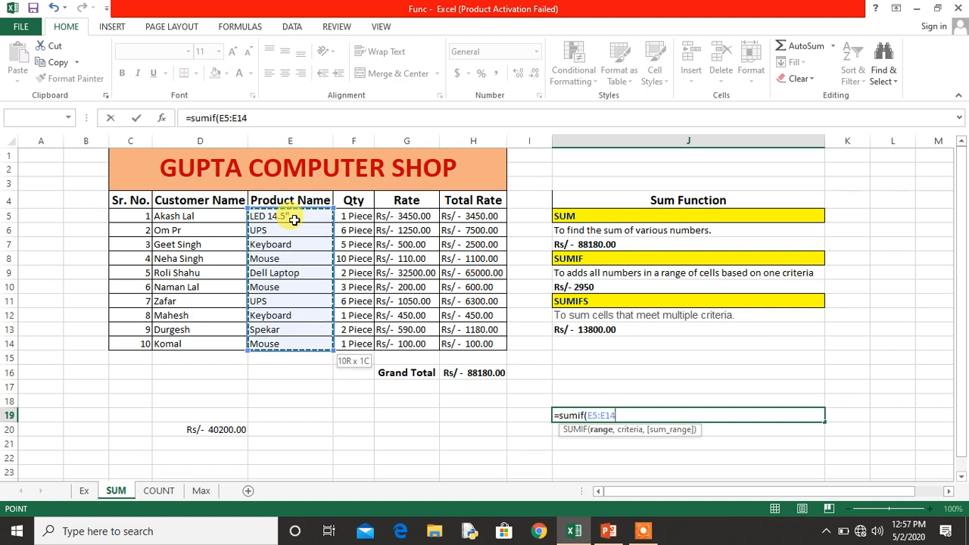
text(,"UP)
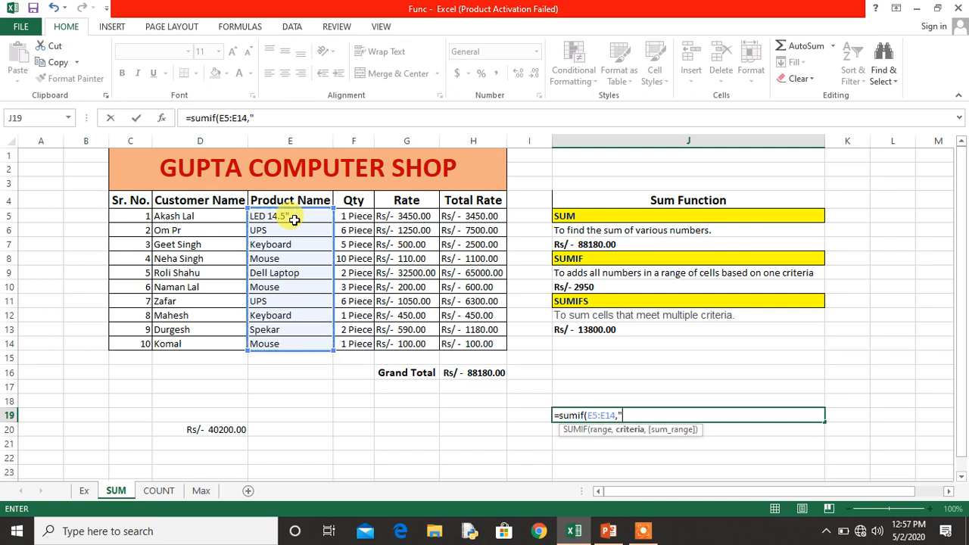
text(S",)
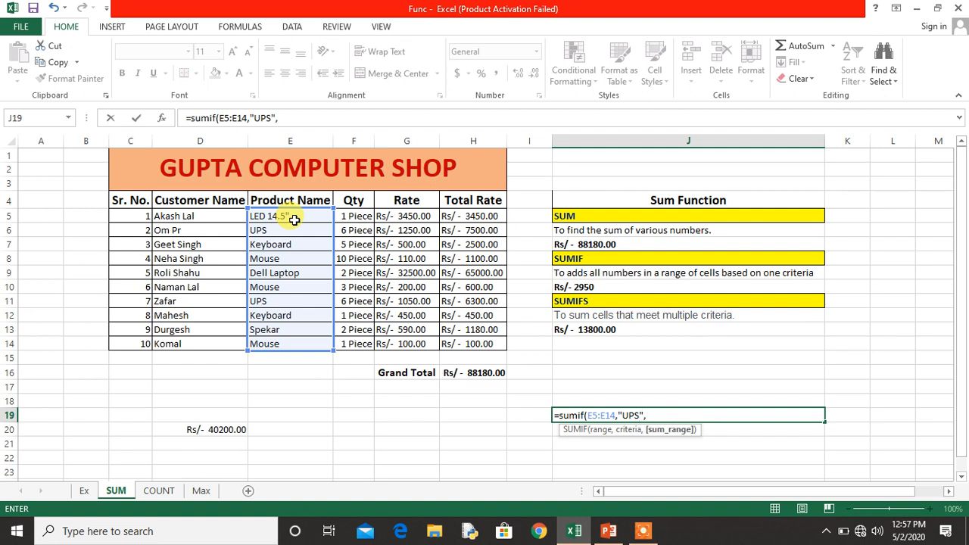
click(461, 216)
key(shift+Down)
key(shift+Down)
key(shift+Down)
key(shift+Down)
key(shift+Down)
key(shift+Down)
key(shift+Down)
key(shift+Down)
key(shift+Down)
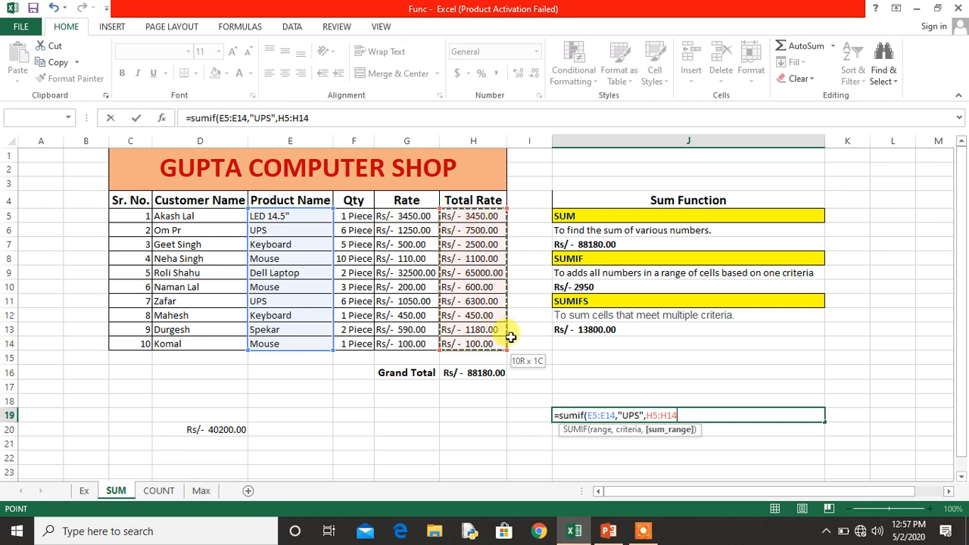
key(Return)
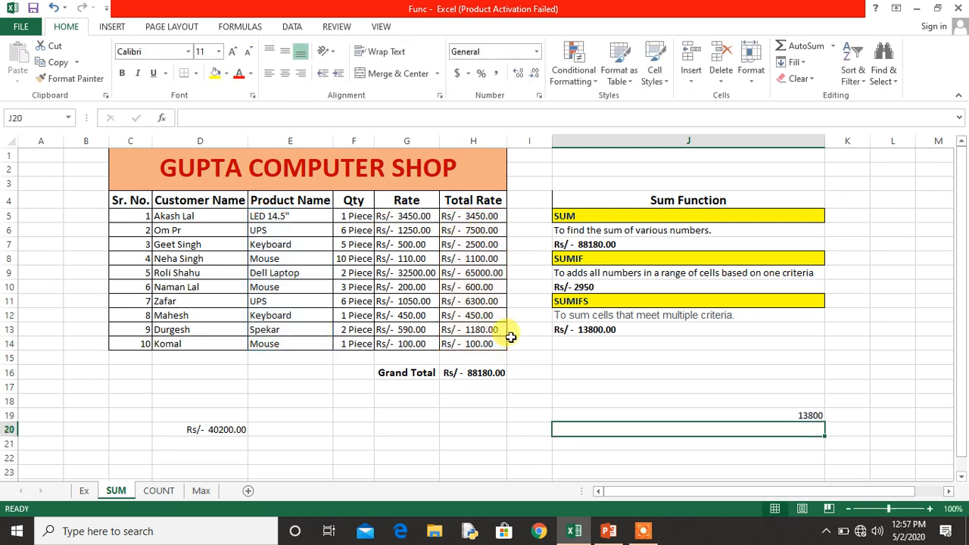
Change the criterion of the SUMIF formula in J19 to "Mouse".
key(Up)
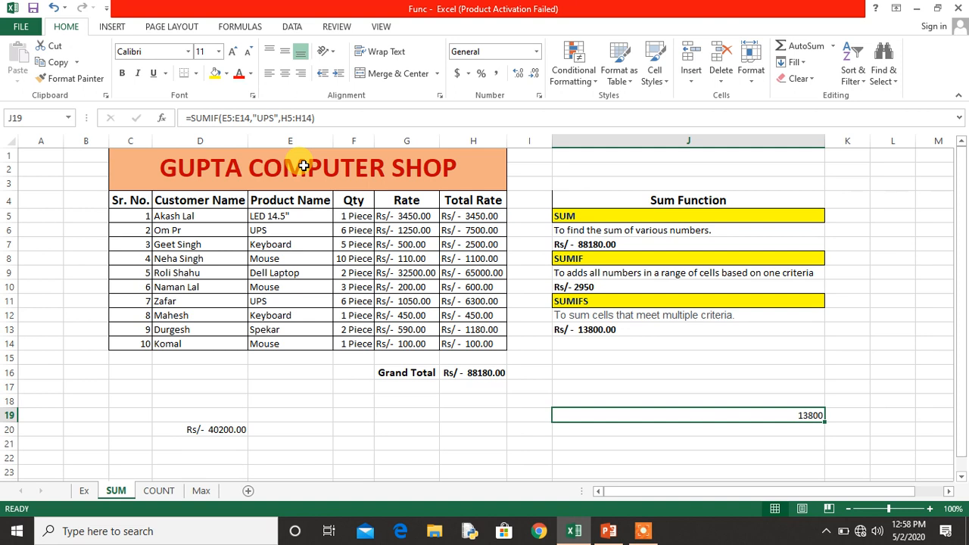
key(F2)
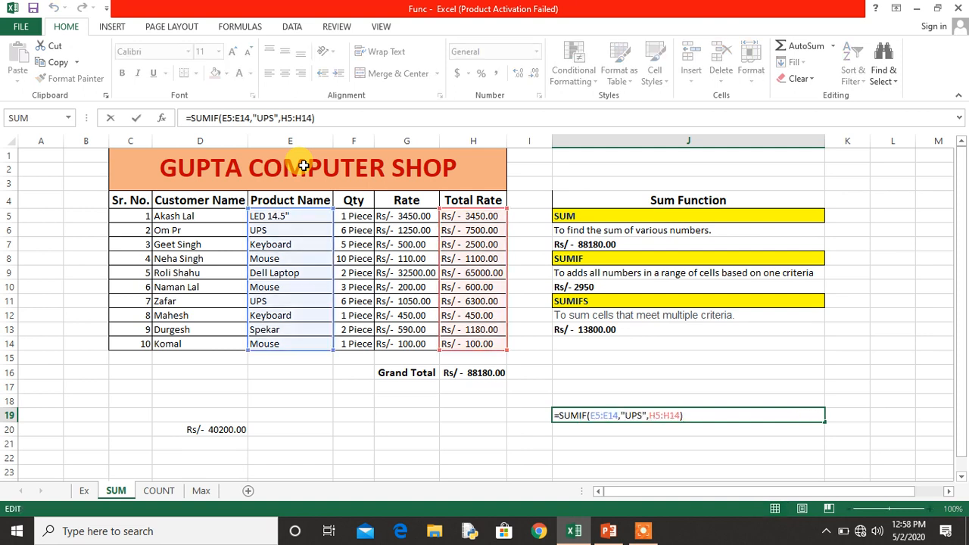
key(Left)
key(Left)
key(Left)
key(Left)
key(Left)
key(Left)
key(Left)
key(Left)
key(Left)
key(BackSpace)
key(BackSpace)
key(BackSpace)
text(Mouse)
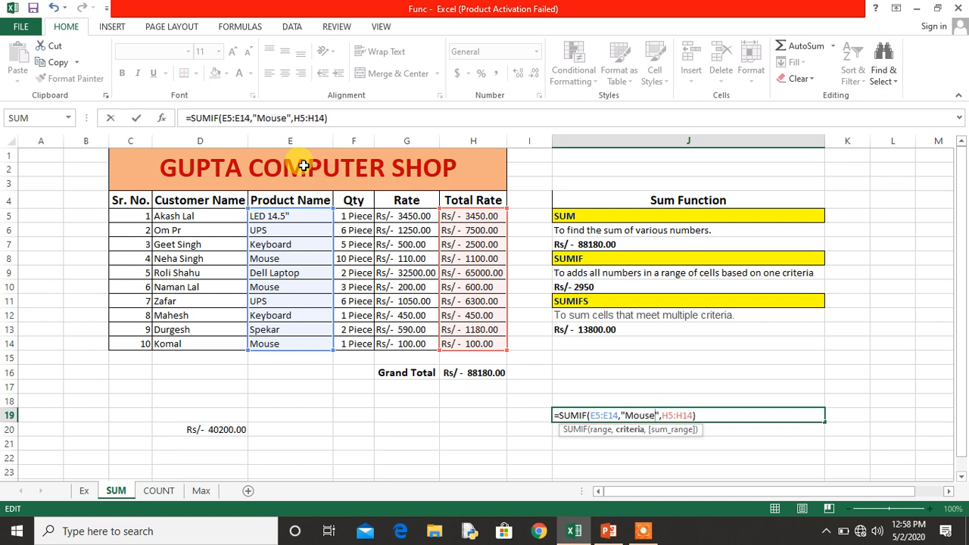
key(ctrl+Return)
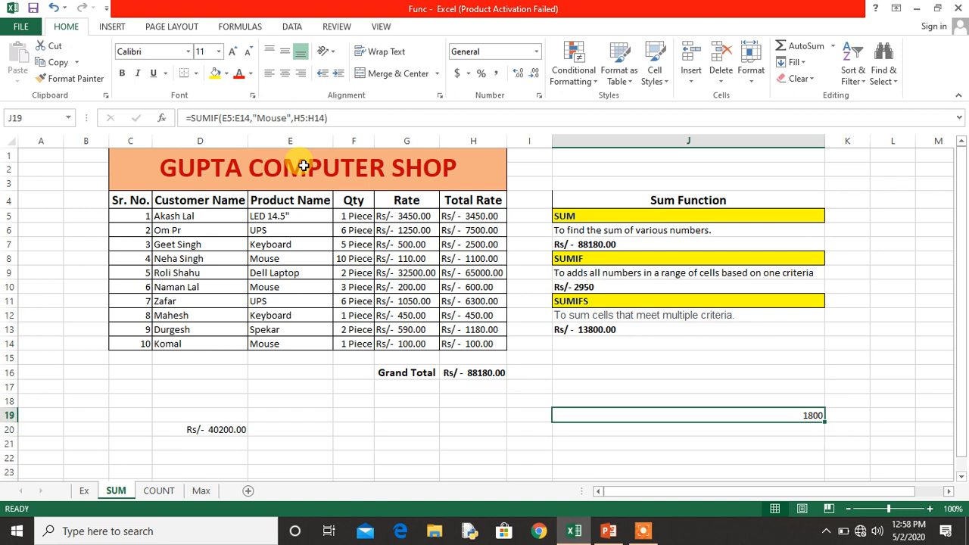
Examine the SUM formula in J7 and compare the SUMIF formulas in J10 and J19.
key(Up)
key(Up)
key(Up)
key(Up)
key(Up)
key(Up)
key(Up)
key(Up)
key(Up)
key(Up)
key(Up)
key(Up)
key(Up)
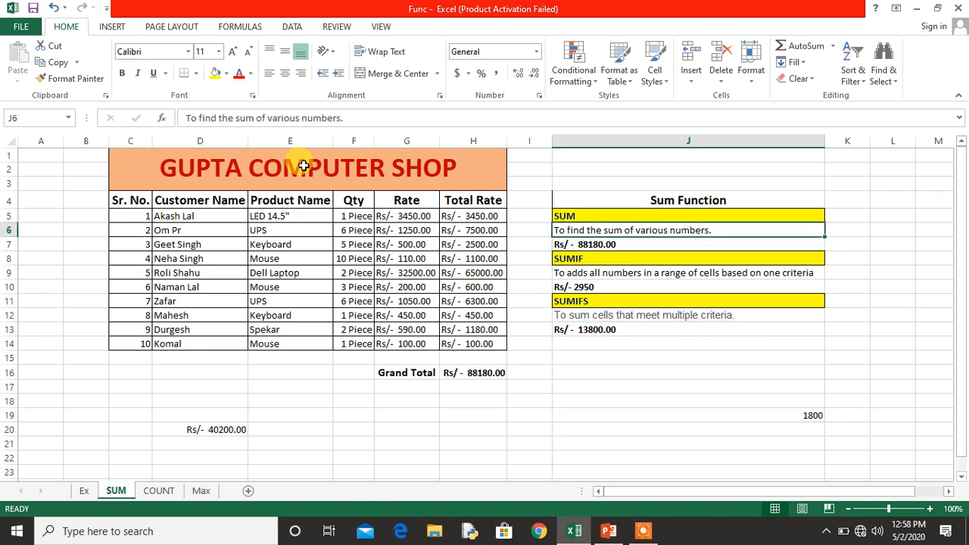
key(Down)
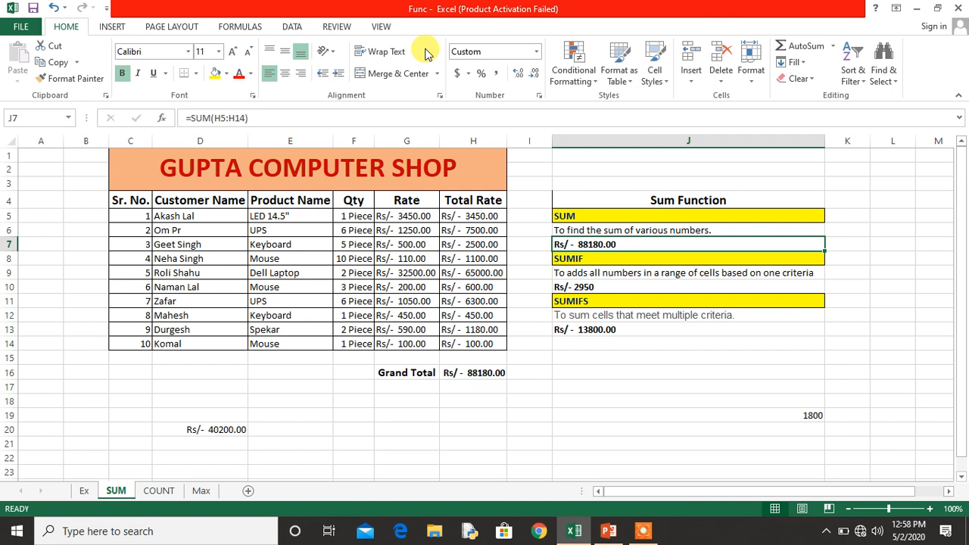
key(Down)
key(Down)
key(Down)
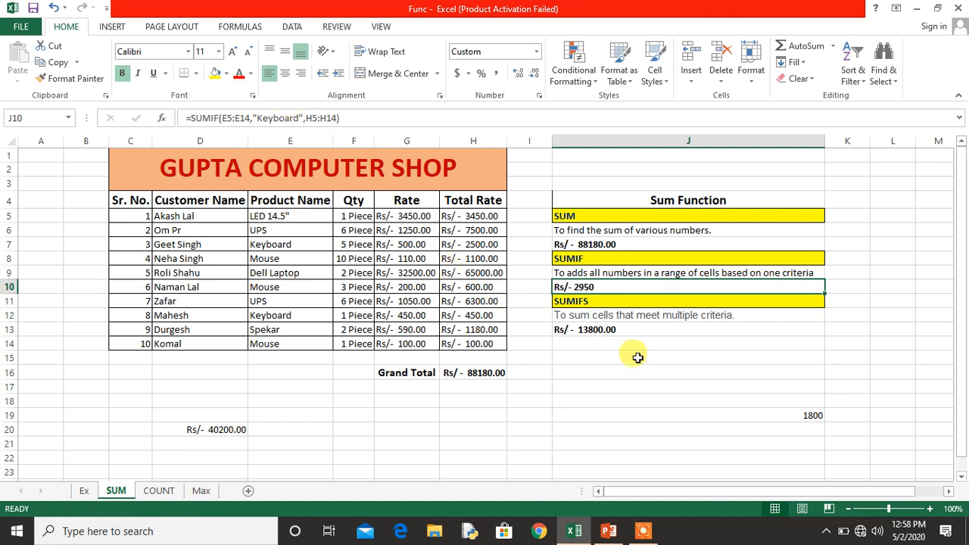
click(772, 411)
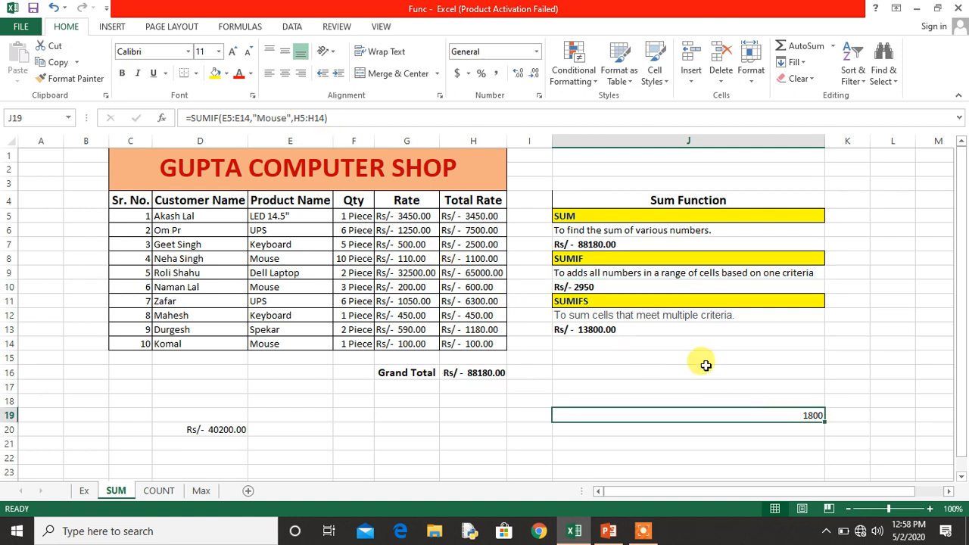
click(593, 288)
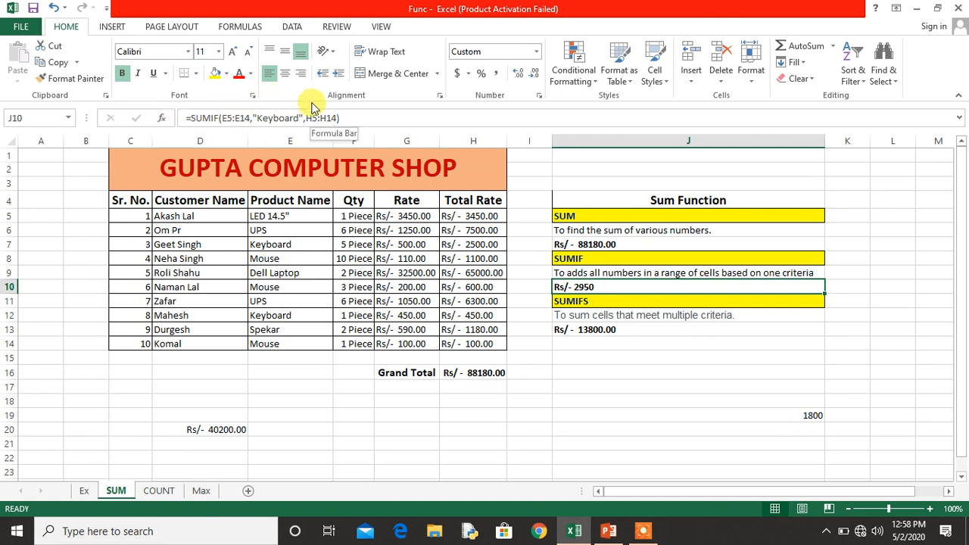
Examine the SUMIFS heading, its description and the ranges highlighted by the formula in J13.
key(Down)
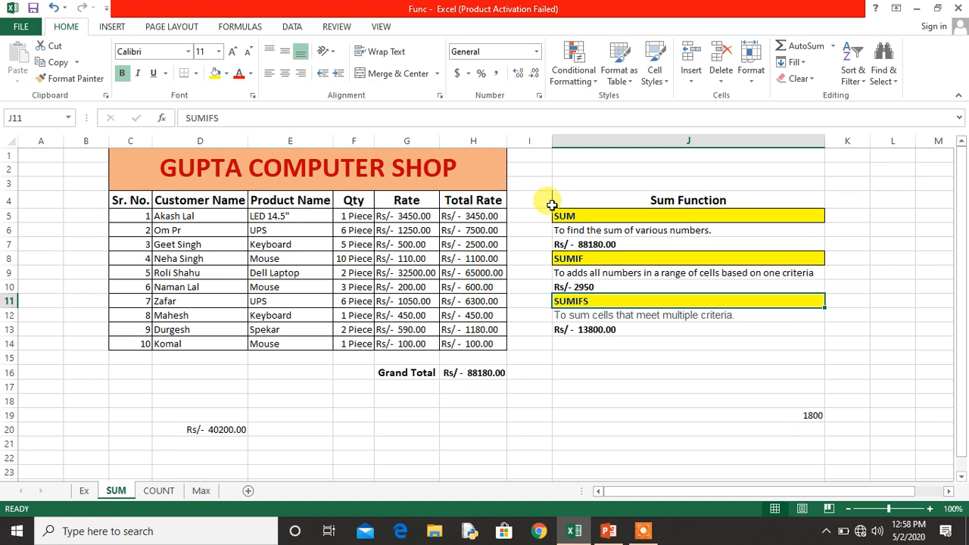
key(Down)
key(Down)
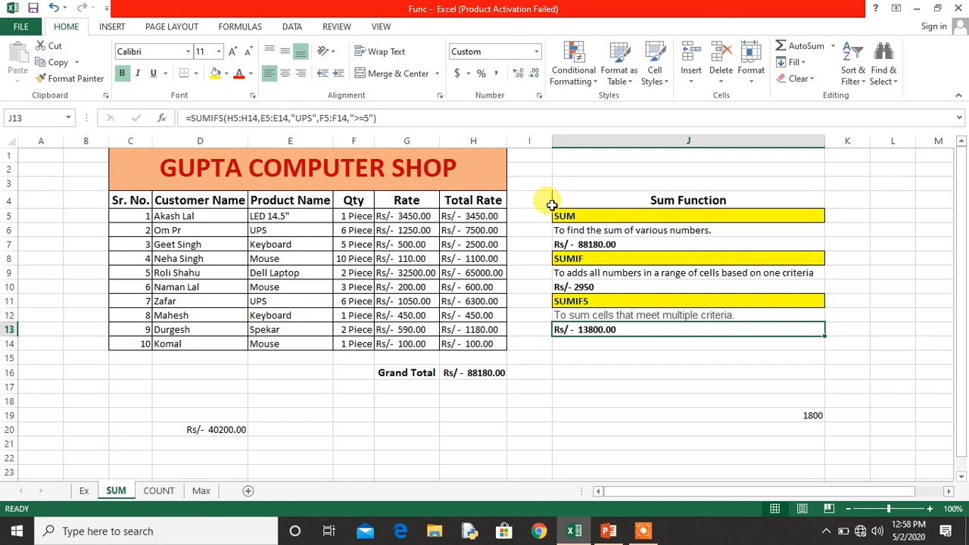
key(F2)
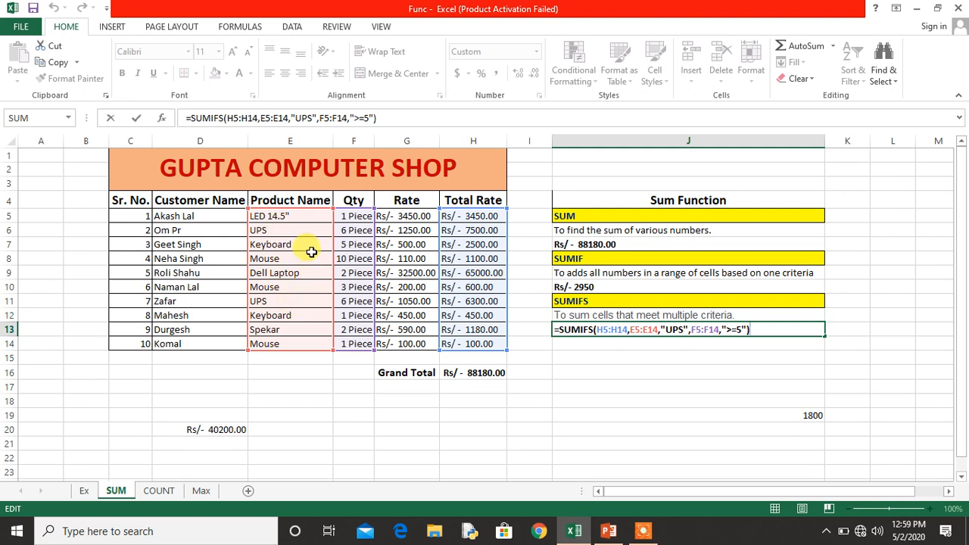
key(Return)
key(Up)
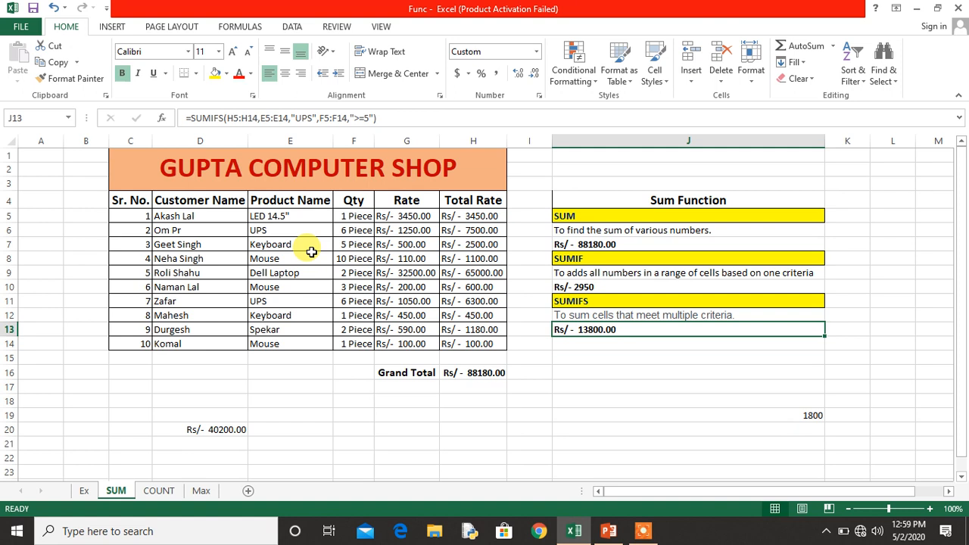
Set the quantity of the first UPS entry in F6 to 3.
click(358, 232)
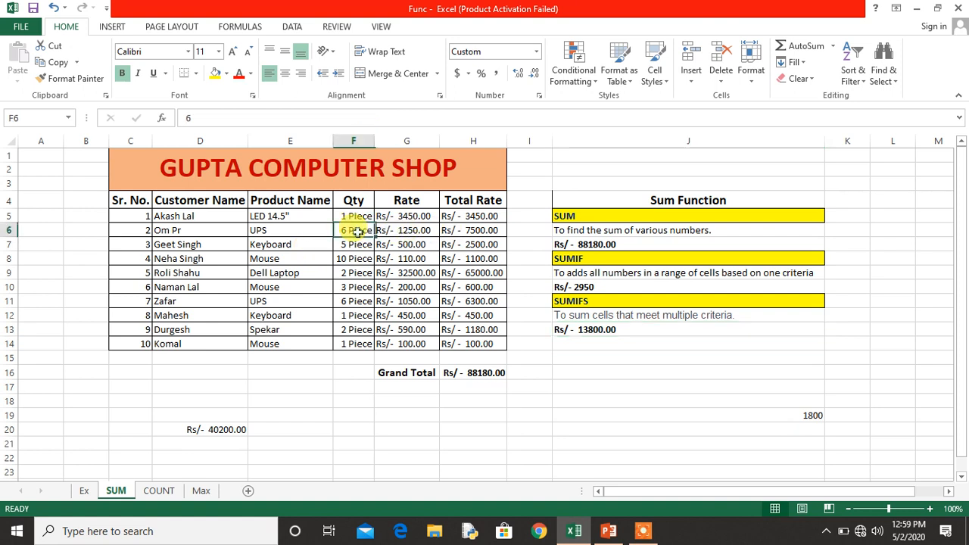
text(3)
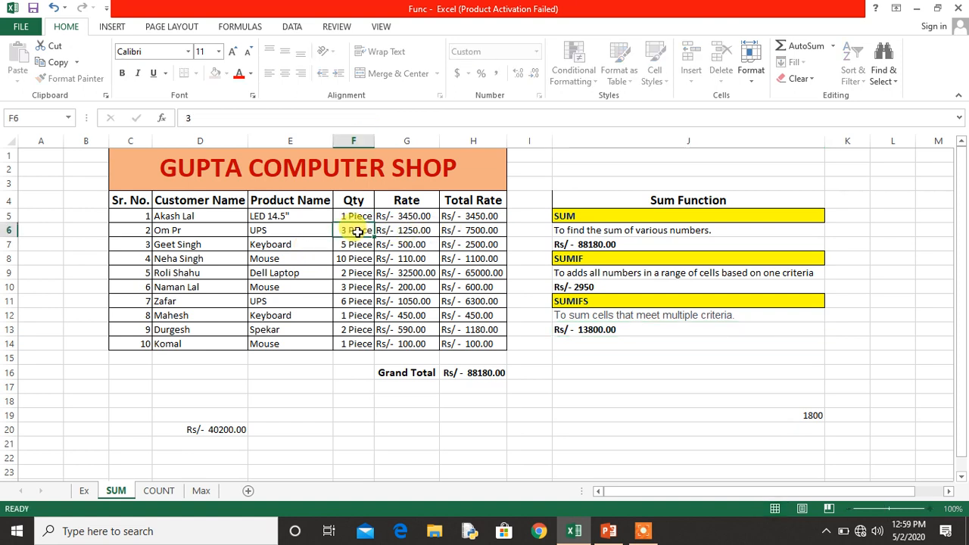
key(ctrl+Return)
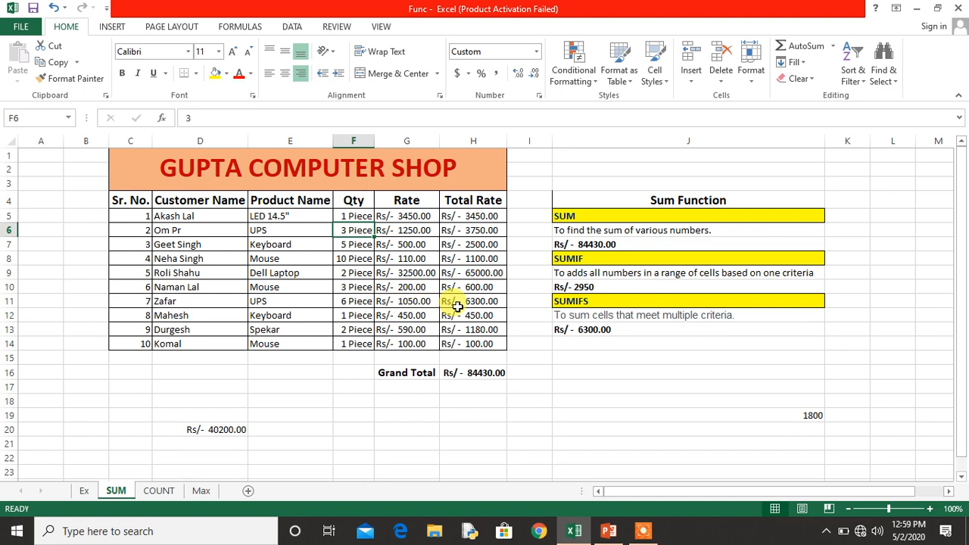
Review the SUMIFS formula in J13 argument by argument, from the sum range through to the second criteria range.
double_click(577, 329)
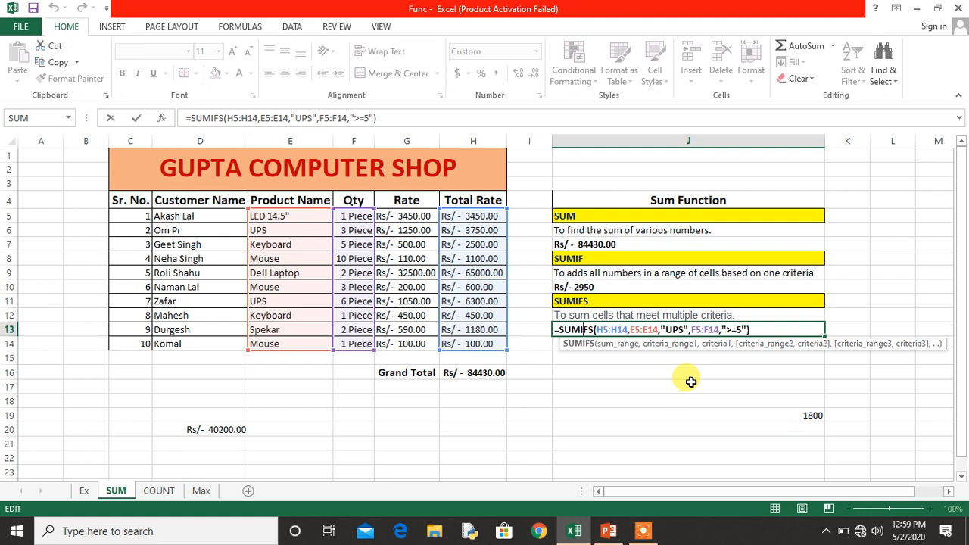
key(Right)
key(Right)
key(Right)
key(Right)
key(Right)
key(Right)
key(Right)
key(Right)
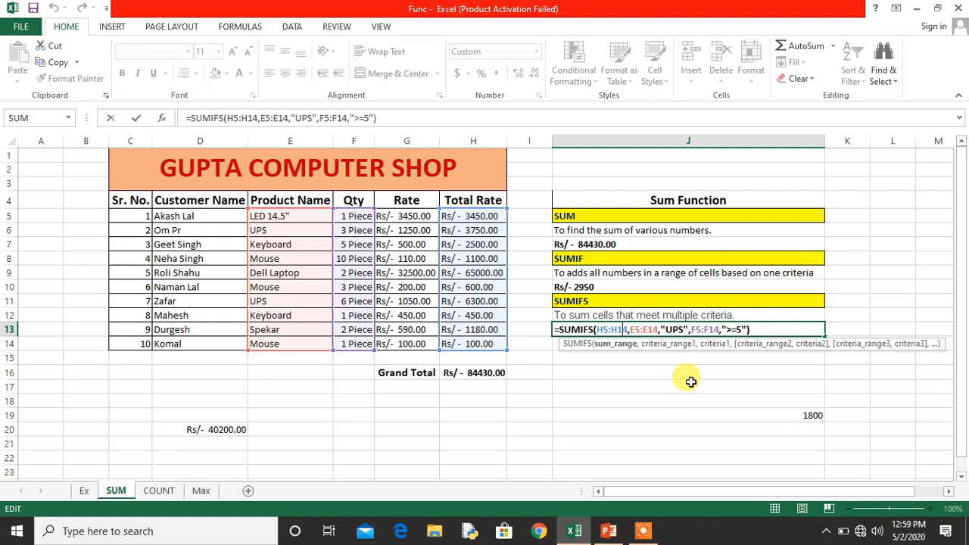
key(Right)
key(Right)
key(Right)
key(Right)
key(Right)
key(Right)
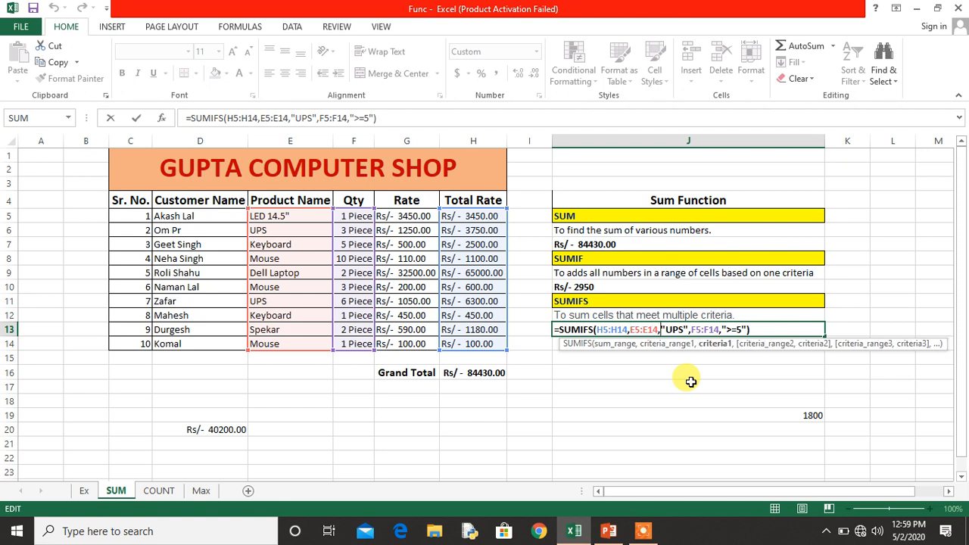
key(Right)
key(Right)
key(Right)
key(Right)
key(Right)
key(Right)
key(Right)
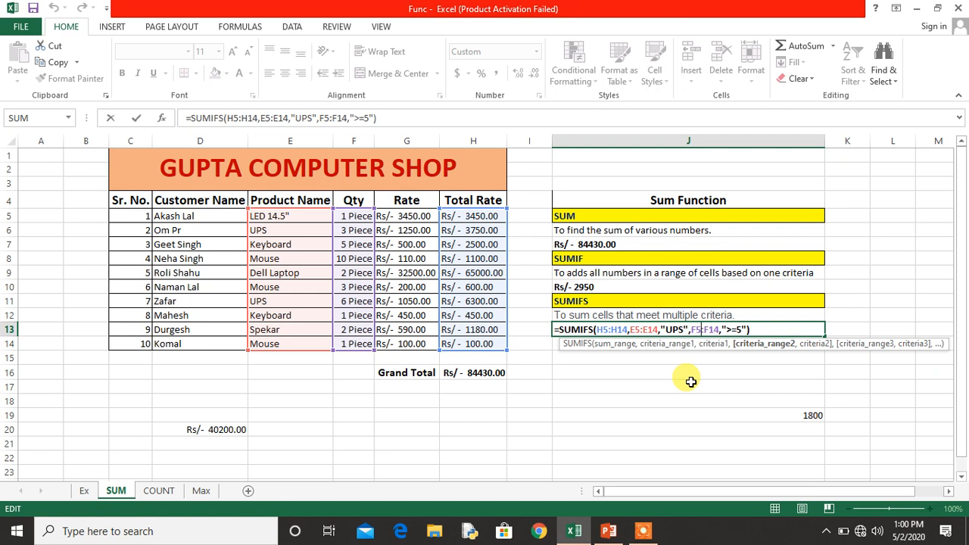
key(Return)
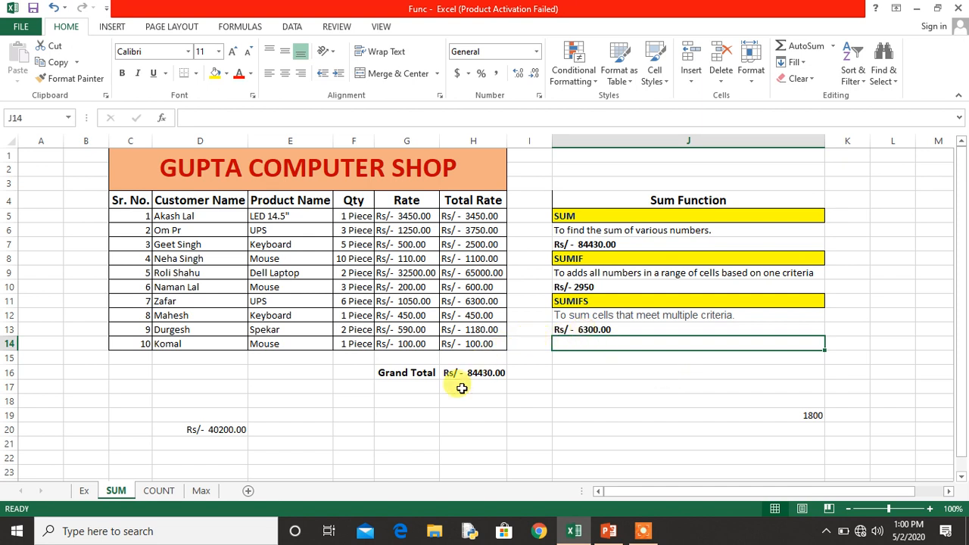
Switch to the COUNT sheet and read the Count heading and description in the Count Function notes.
click(158, 491)
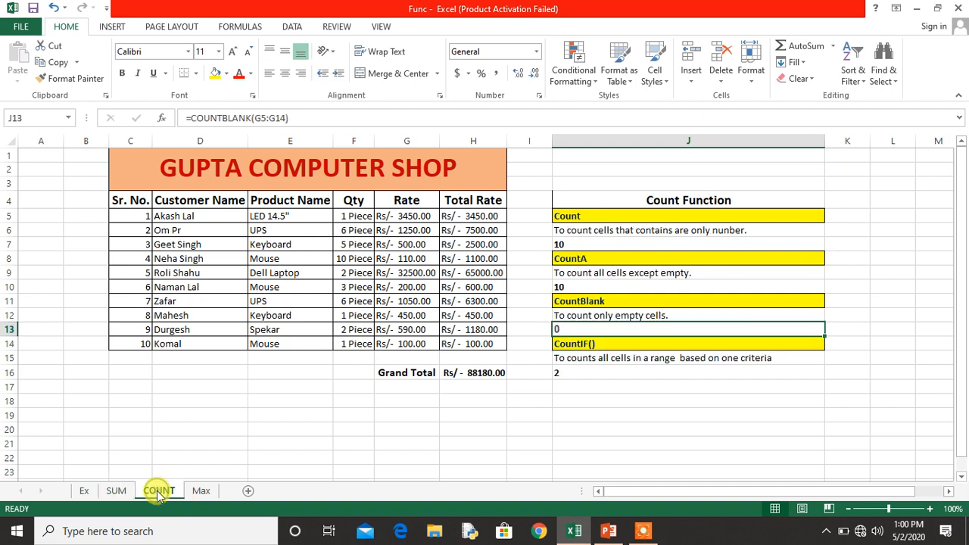
click(633, 202)
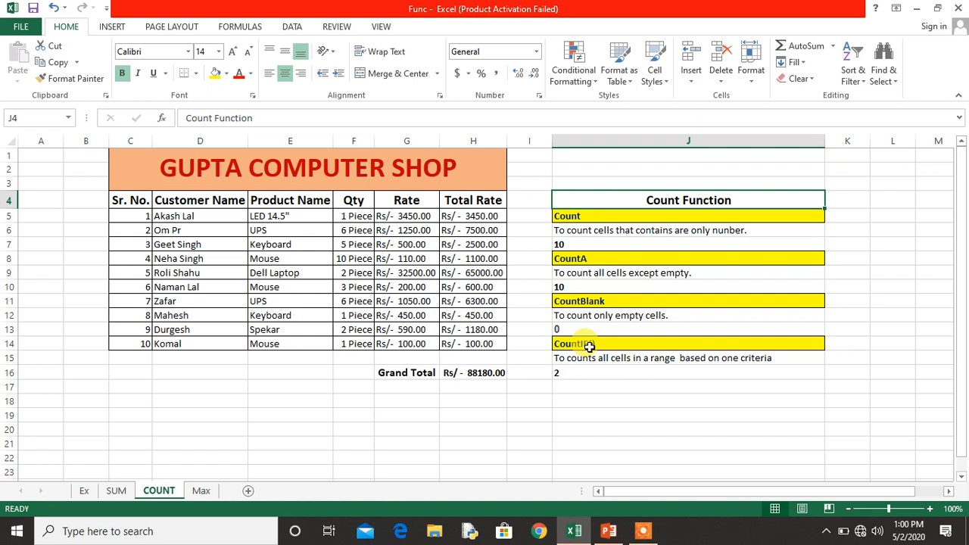
key(Down)
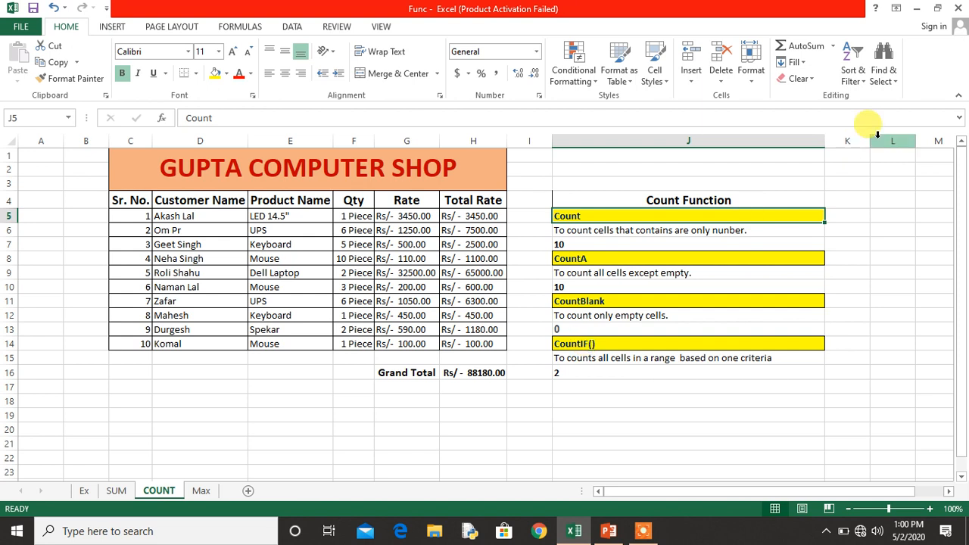
key(Down)
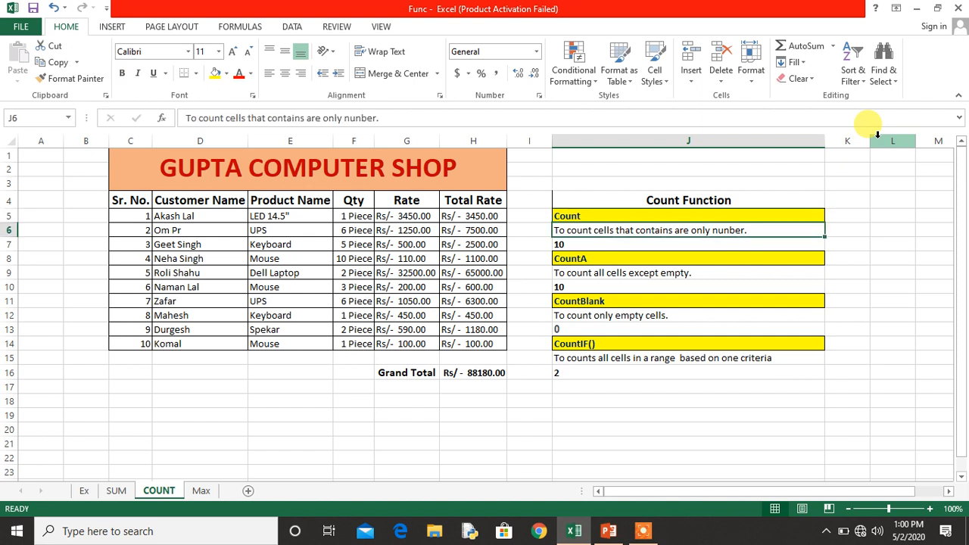
Examine the COUNT formula in J7 and the quantity range it refers to.
key(Down)
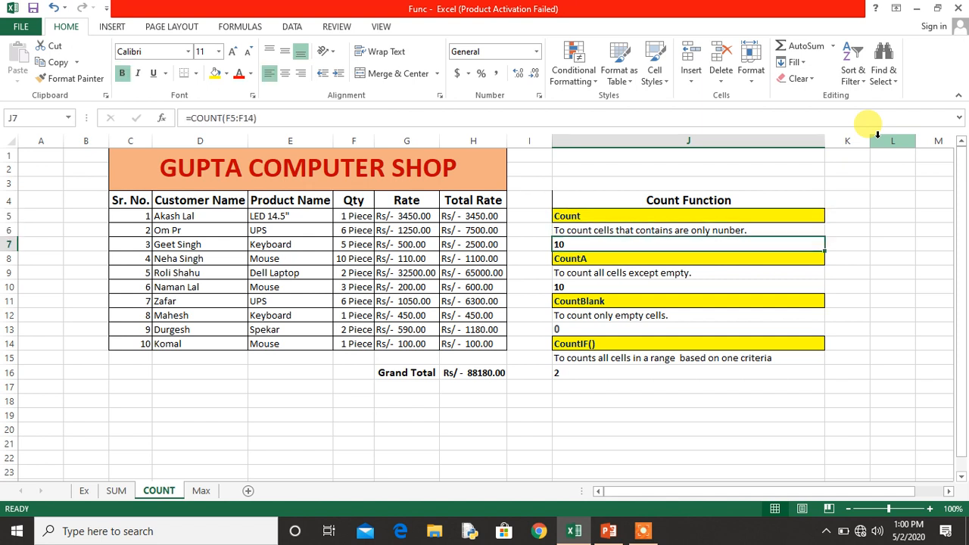
key(F2)
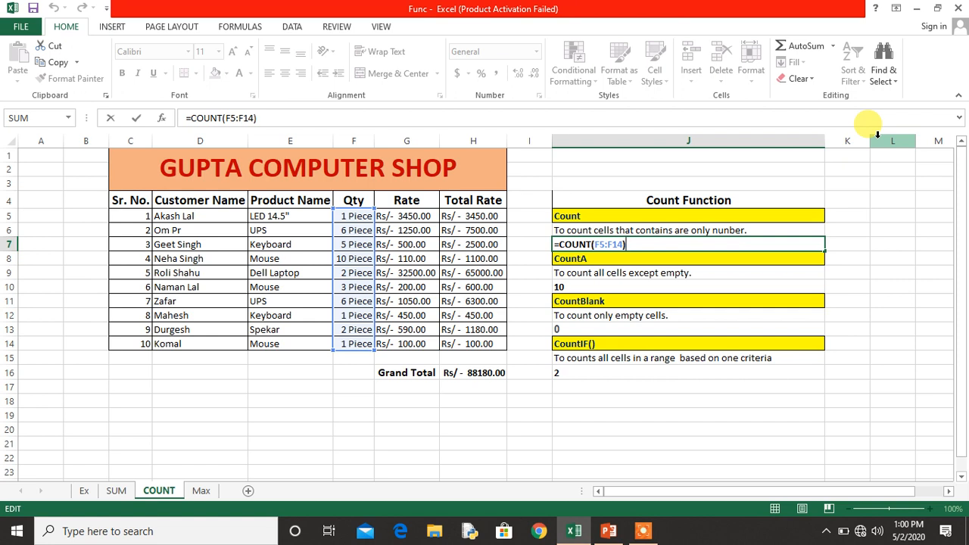
key(Return)
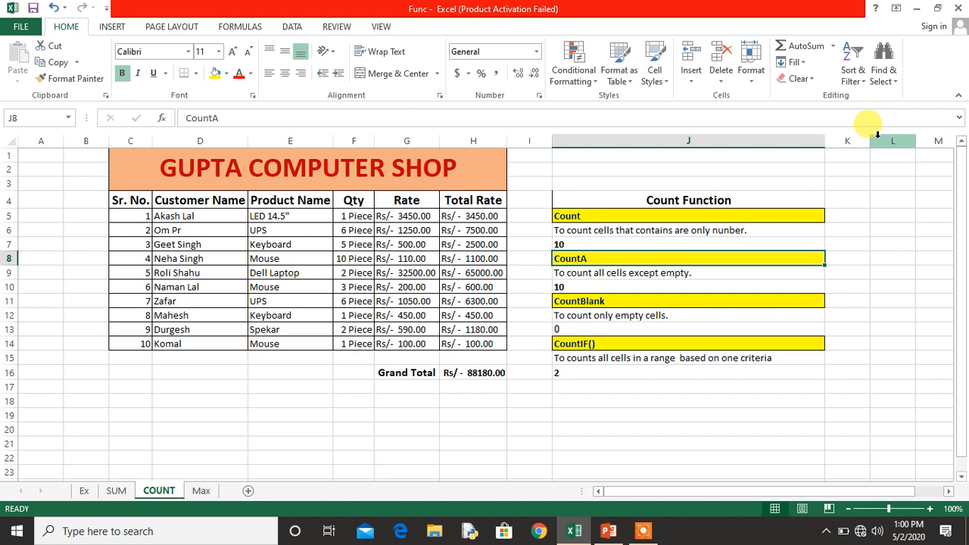
Replace the first Keyboard entry's quantity in F7 with the text "ram" to test the COUNT formula.
key(Left)
key(Left)
key(Left)
key(Left)
key(Up)
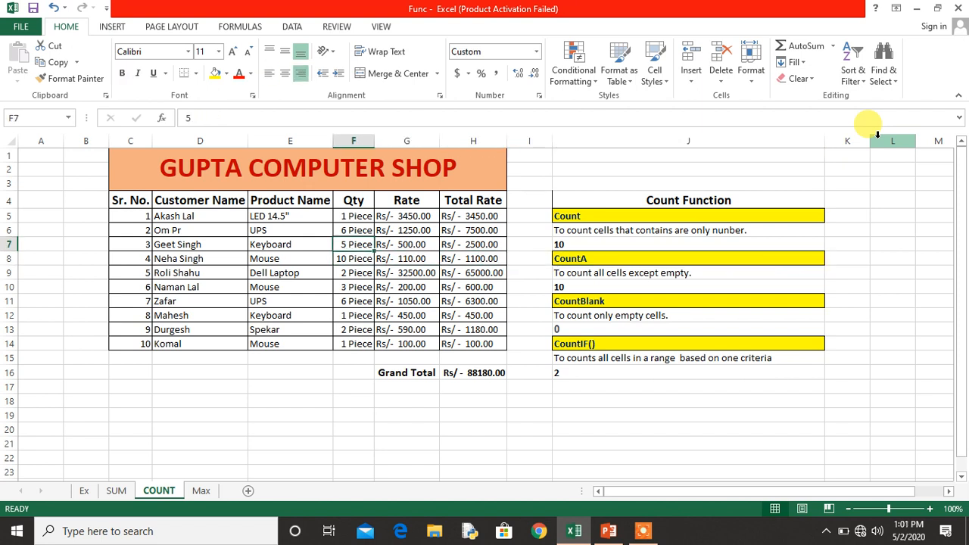
text(ram)
key(Return)
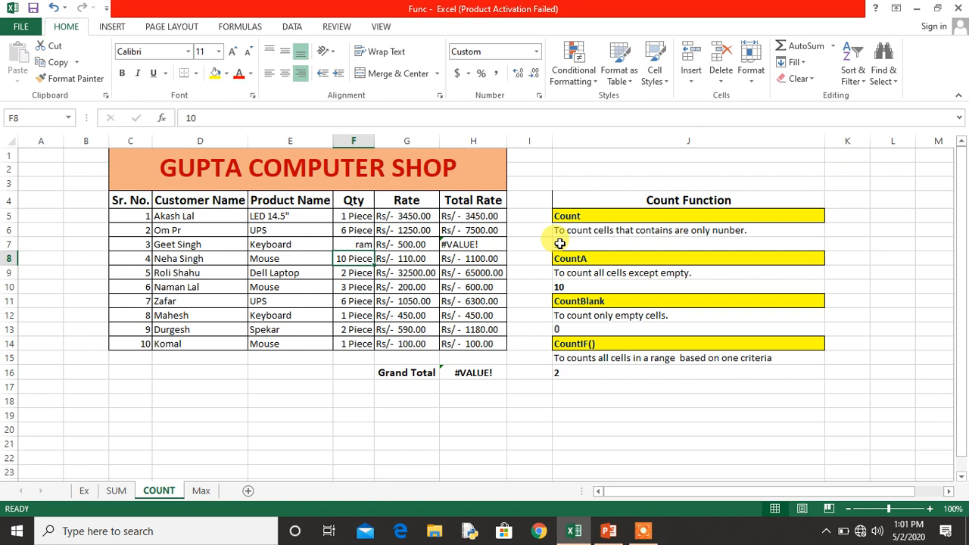
Set the quantity of the first Keyboard entry in F7 to 4.
click(347, 244)
text(4)
key(Return)
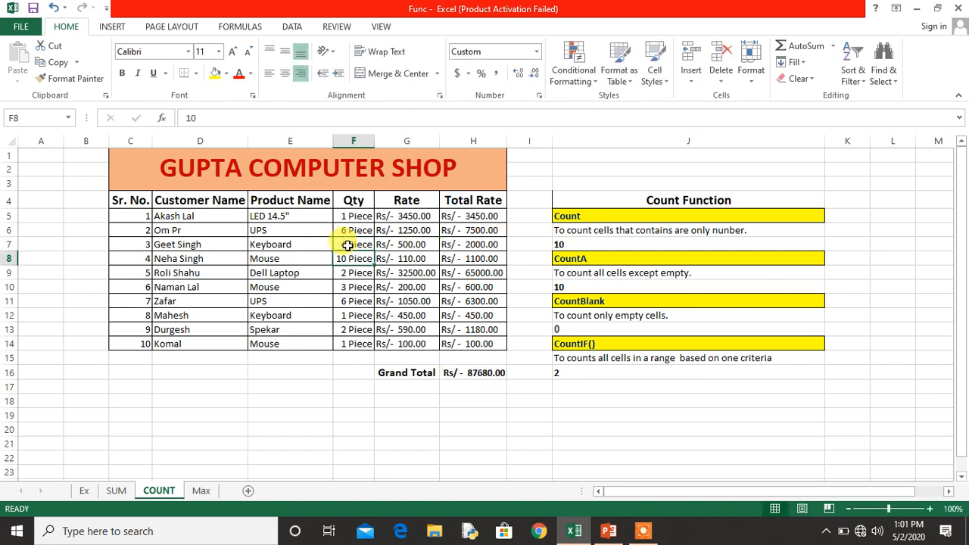
Read the CountA description and examine the COUNTA formula in J10 with its customer name range.
key(Right)
key(Right)
key(Right)
key(Right)
key(Down)
key(Down)
key(Up)
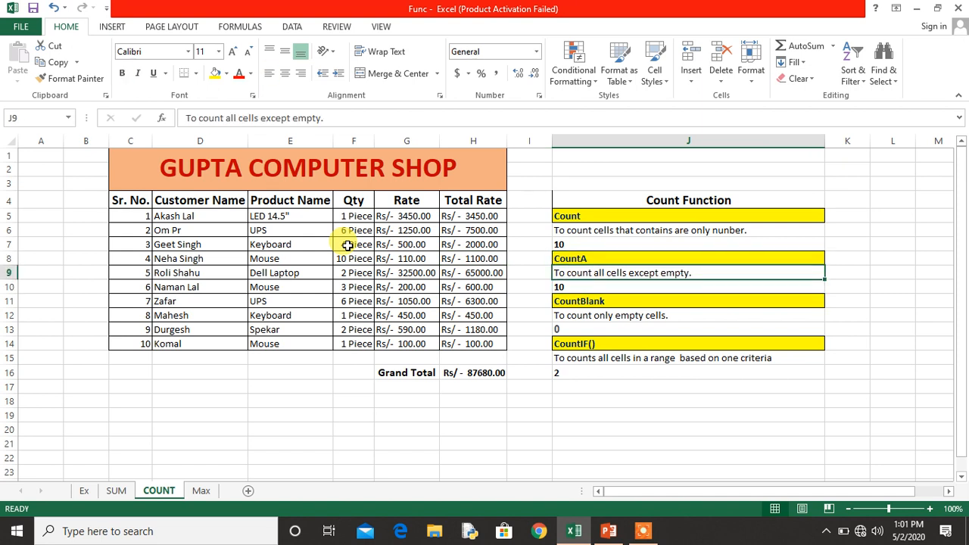
key(Down)
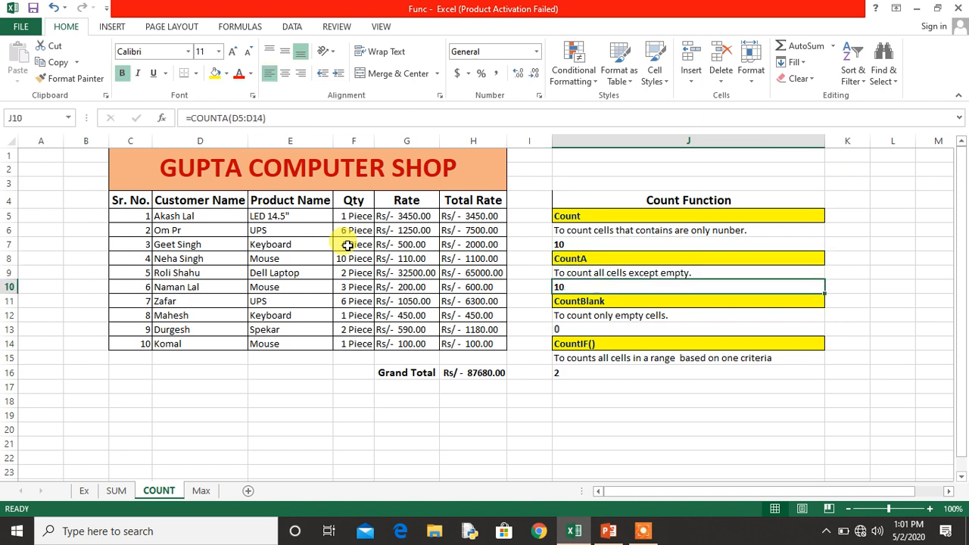
key(F2)
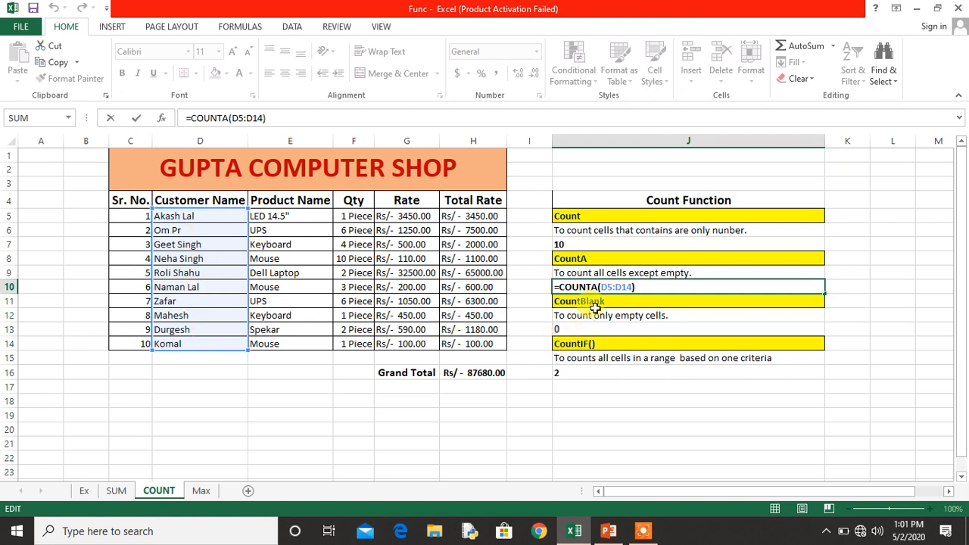
key(Return)
key(Up)
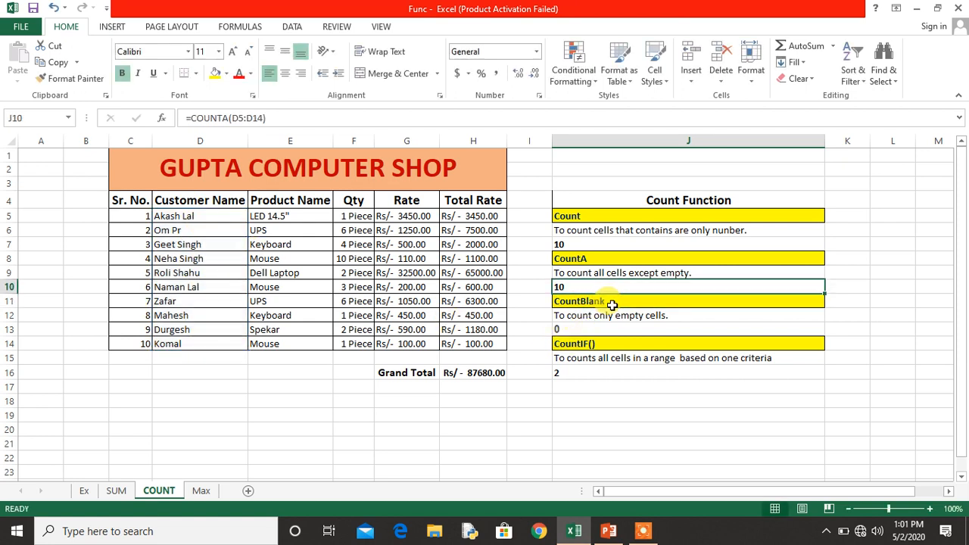
Clear the customer names in D10, D9 and D8 to test the COUNTA formula.
key(Left)
key(Left)
key(Left)
key(Left)
key(Left)
key(Left)
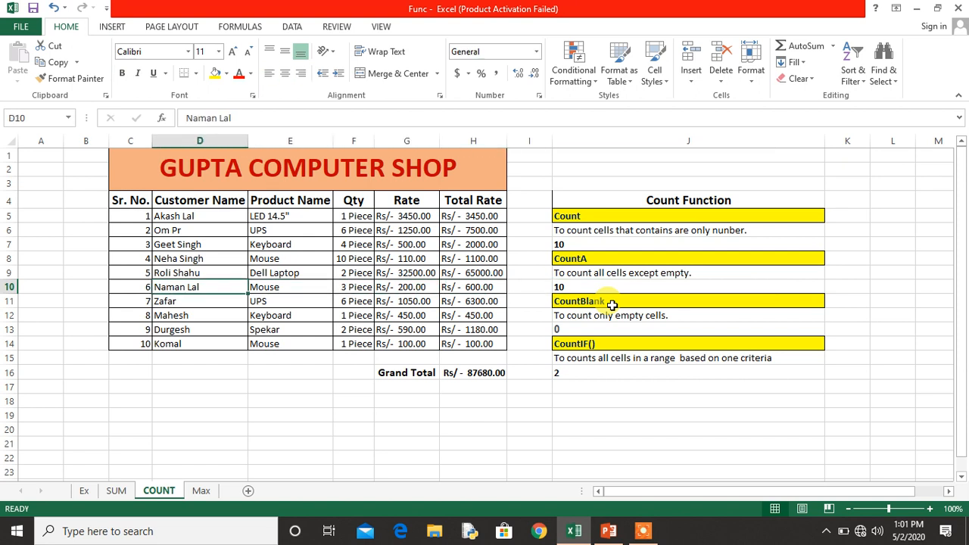
key(Delete)
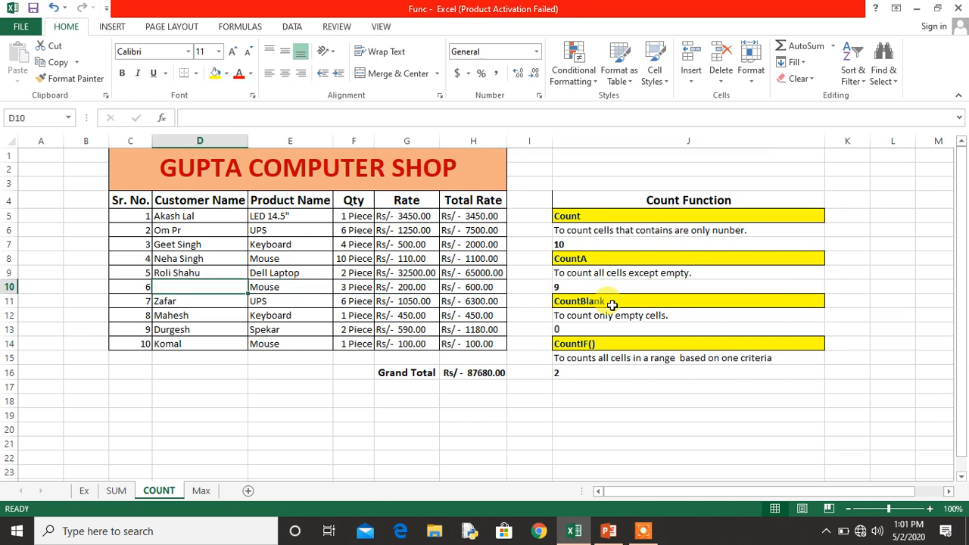
key(Up)
key(Delete)
key(Up)
key(Delete)
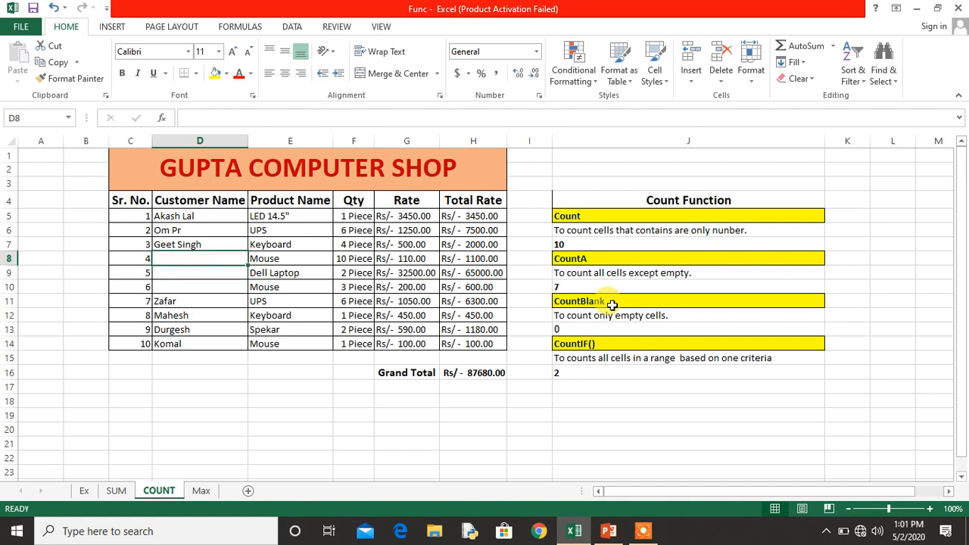
Undo the three customer name deletions in D8 through D10.
key(ctrl+z)
key(ctrl+z)
key(ctrl+z)
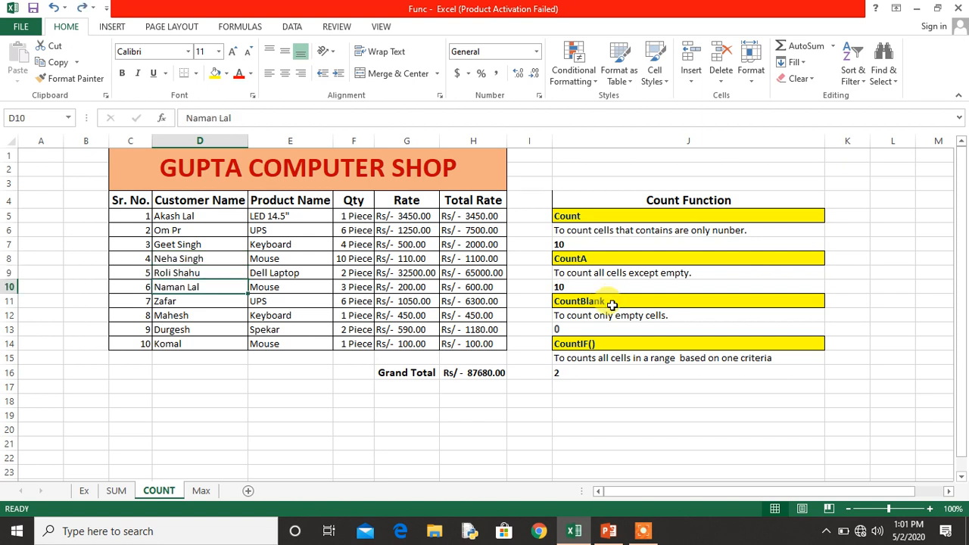
Examine the COUNTBLANK formula in J13 and the rate range it refers to.
key(Right)
key(Right)
key(Right)
key(Right)
key(Right)
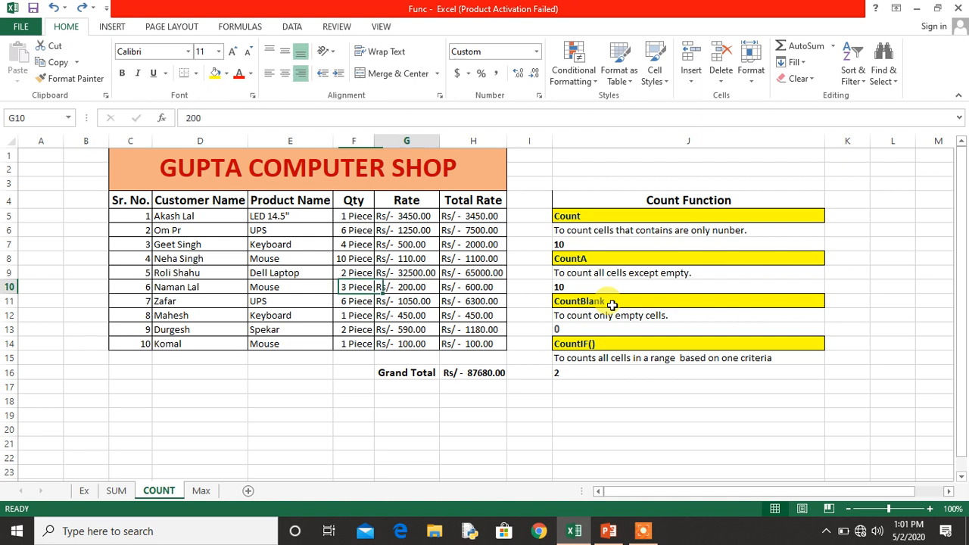
key(Down)
key(Down)
key(Right)
key(Down)
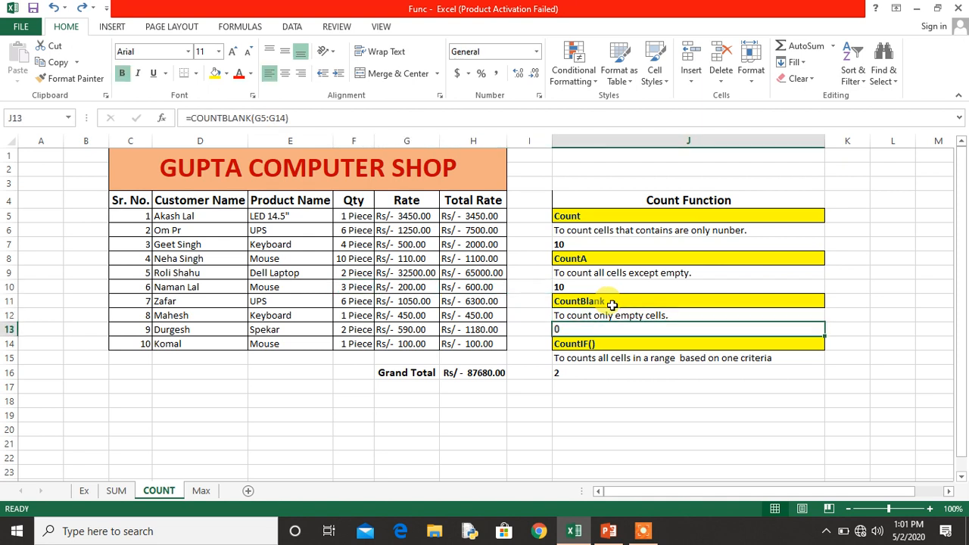
key(F2)
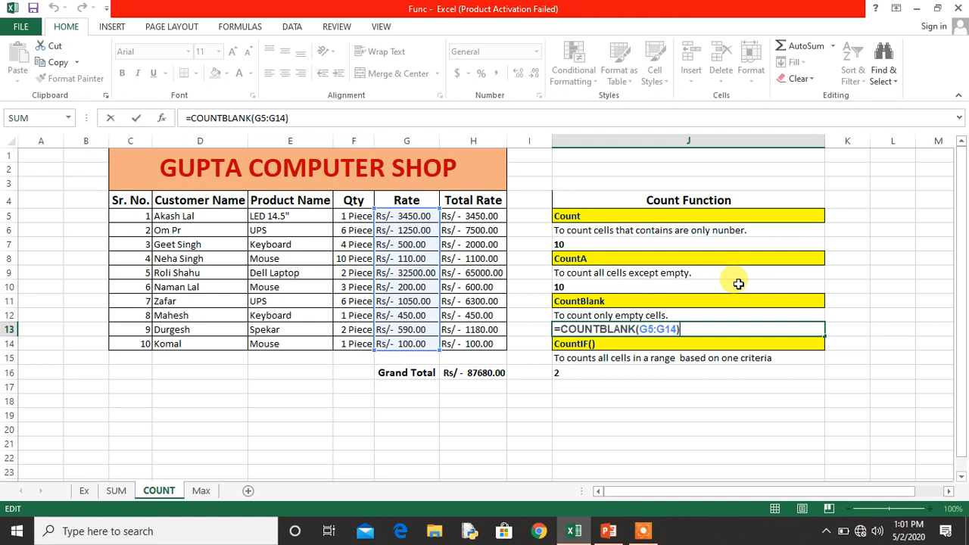
key(Return)
key(Up)
Clear the rates in G13 and G10 to test the COUNTBLANK formula.
key(Left)
key(Left)
key(Left)
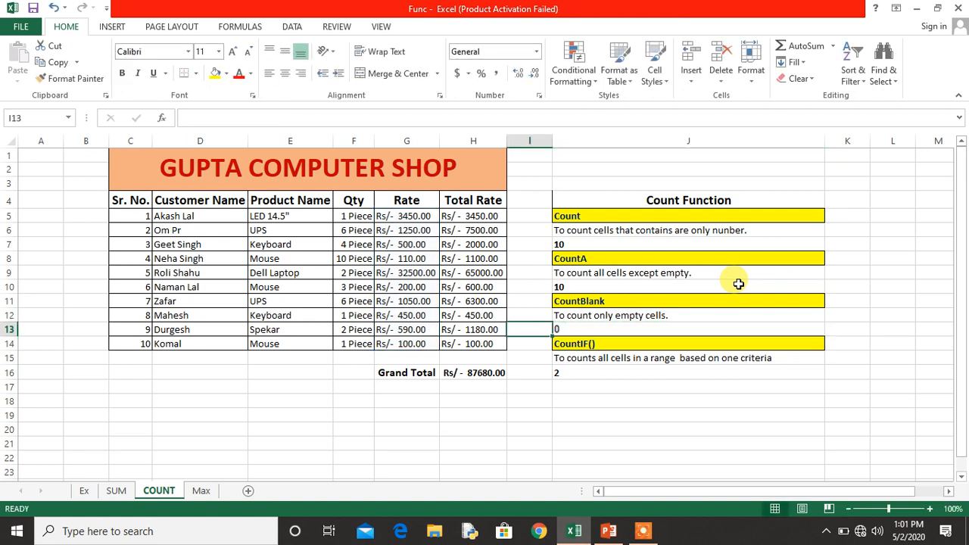
key(Delete)
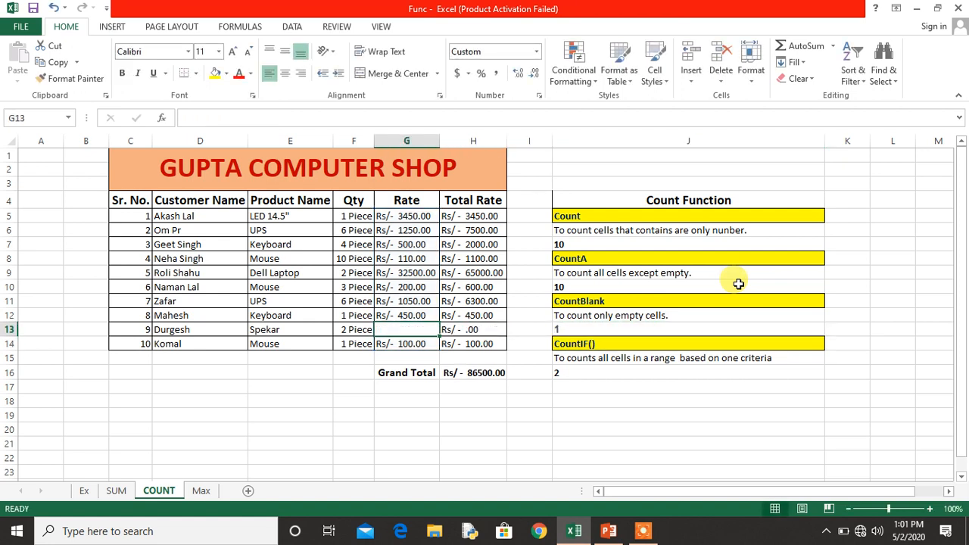
key(Up)
key(Up)
key(Up)
key(Delete)
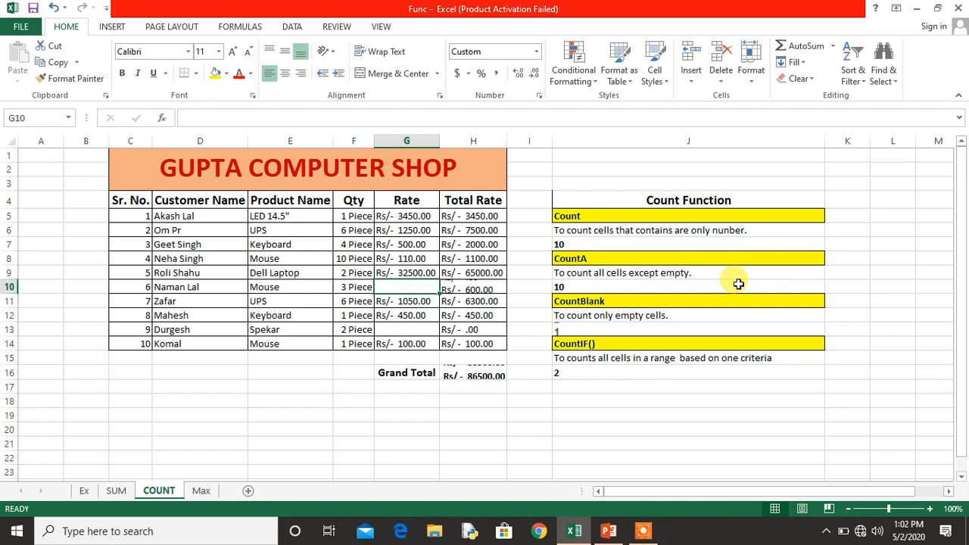
Check the COUNTBLANK result in J13 and undo the two rate deletions.
key(Down)
key(Down)
key(Down)
key(Up)
key(Up)
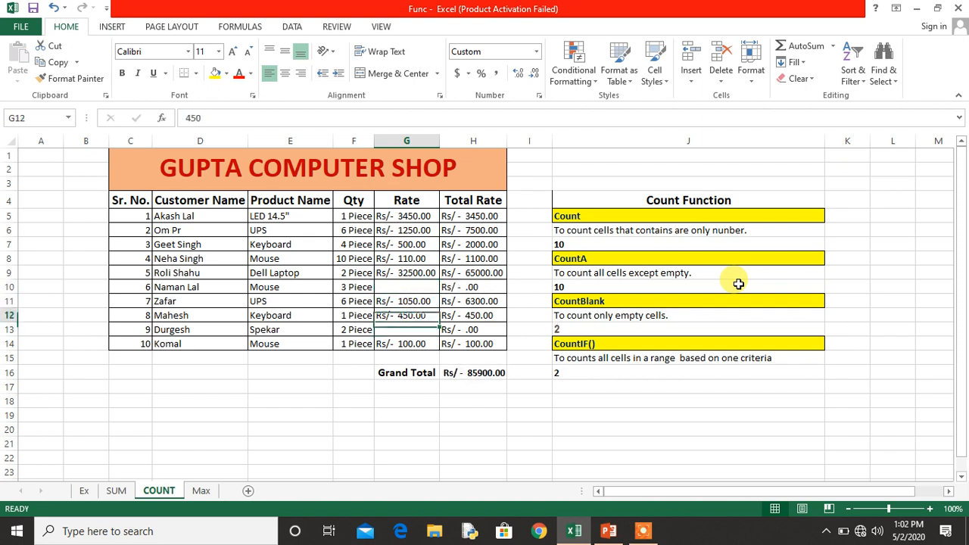
key(Right)
key(Right)
key(Right)
key(Down)
key(Down)
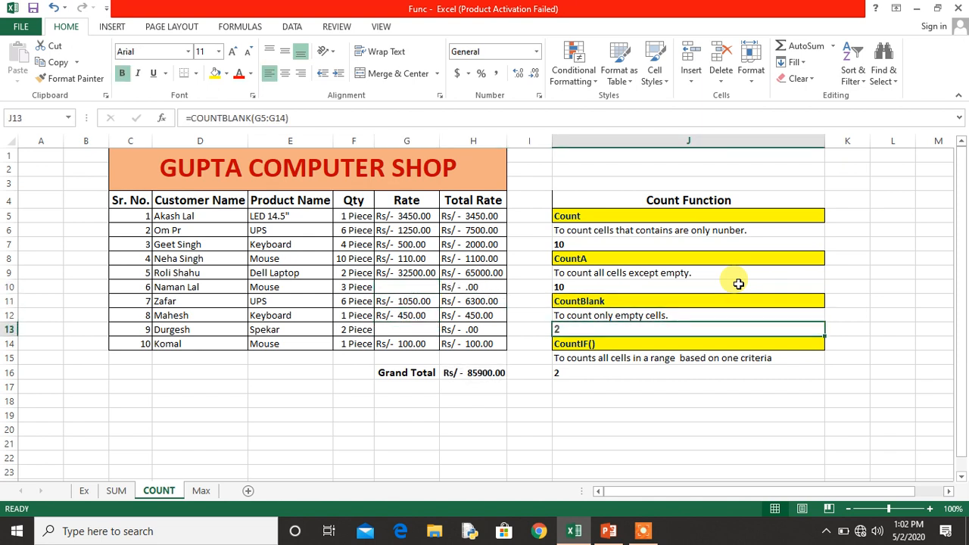
key(ctrl+z)
key(ctrl+z)
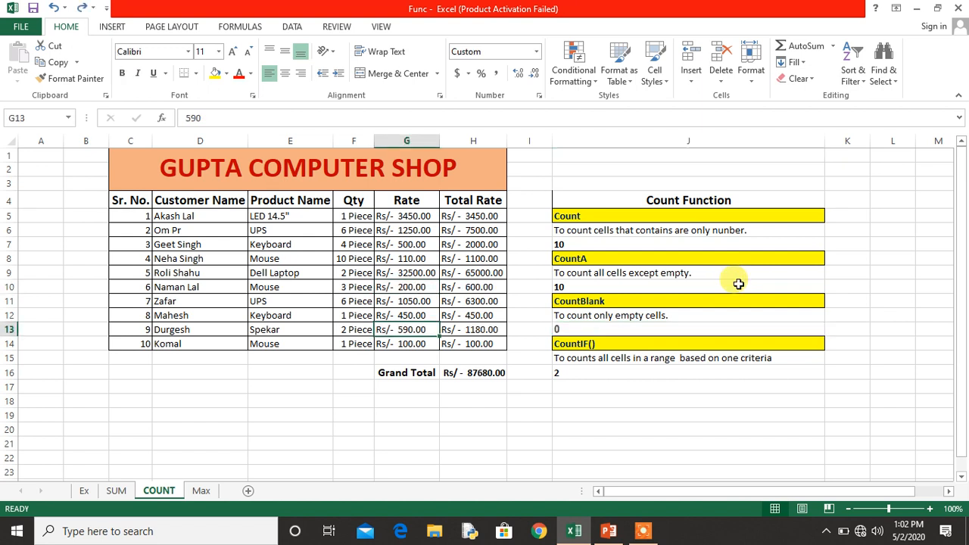
Examine the COUNTIF formula in J16, including its product name range and its criteria.
key(Down)
key(Down)
key(Down)
key(Right)
key(Right)
key(Right)
key(Right)
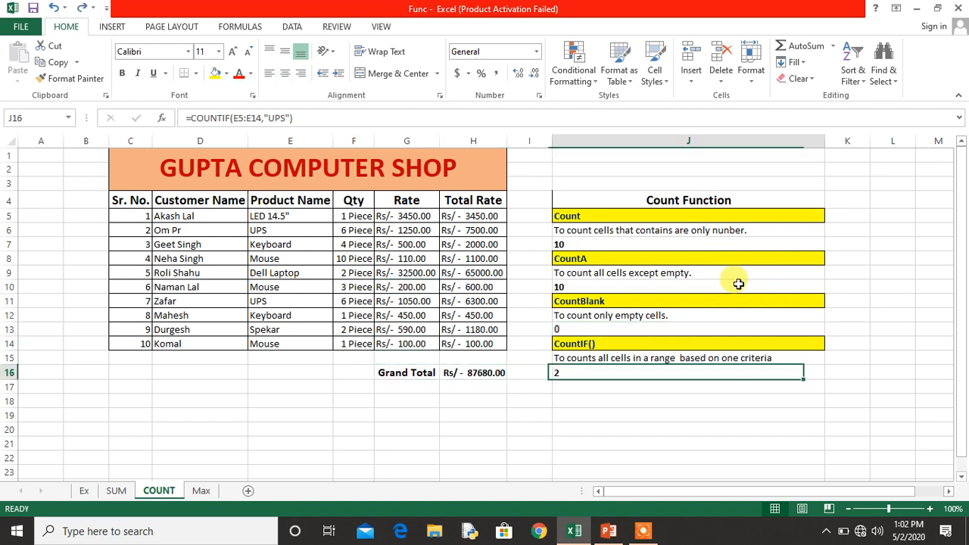
key(Left)
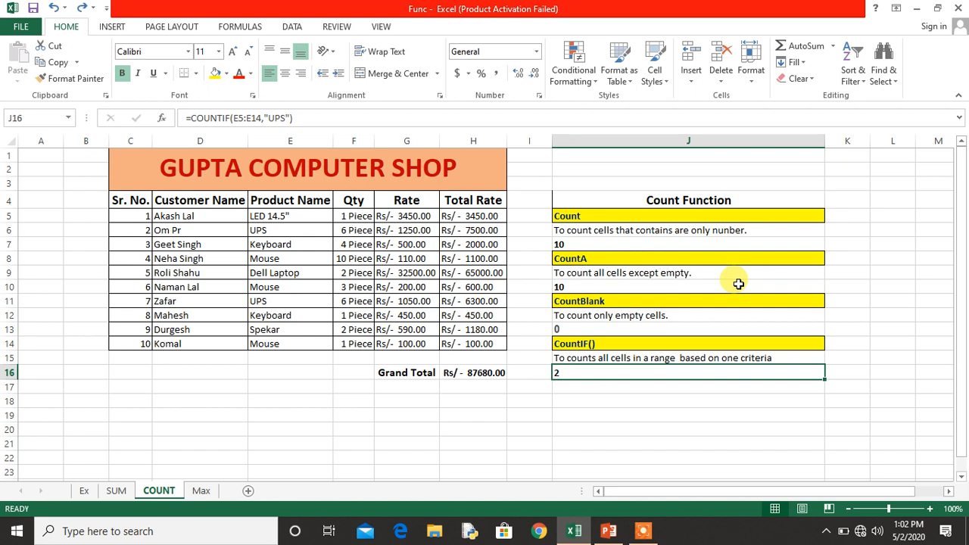
key(F2)
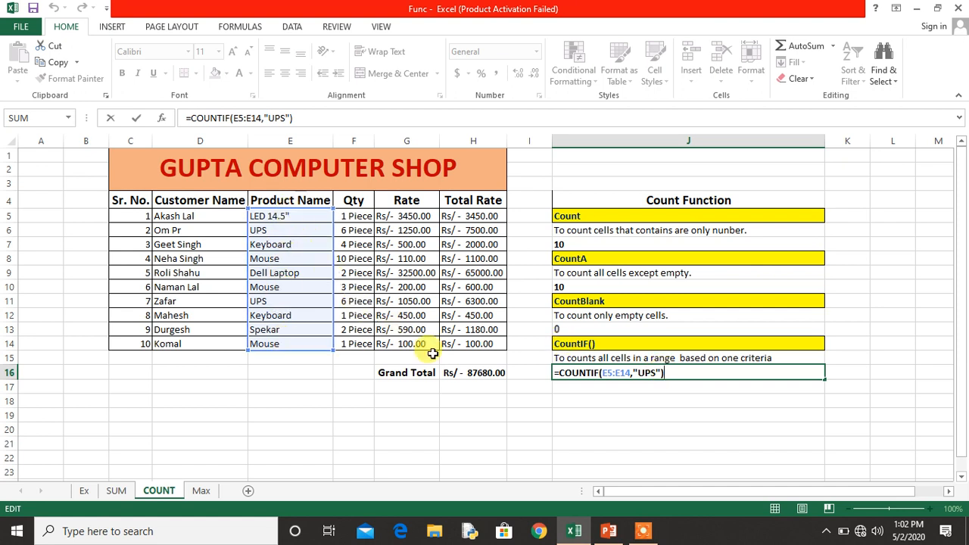
key(Return)
key(Up)
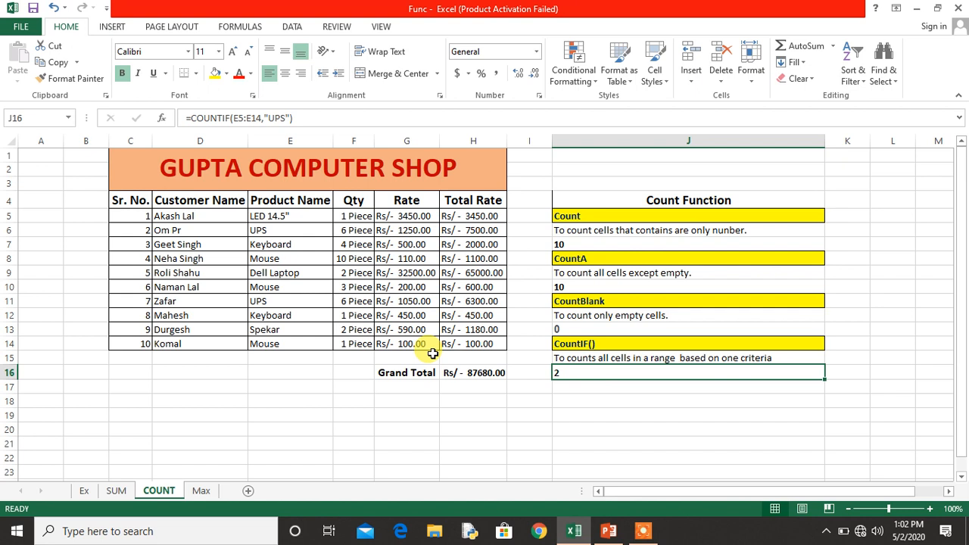
Change the criteria of the COUNTIF formula in J16 to "Mouse".
click(337, 121)
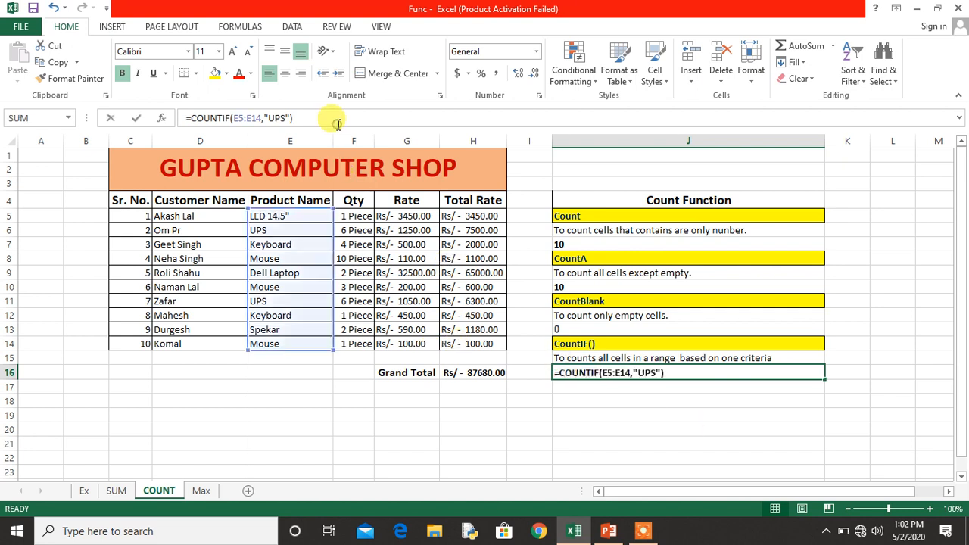
key(Left)
key(Left)
key(BackSpace)
key(BackSpace)
key(BackSpace)
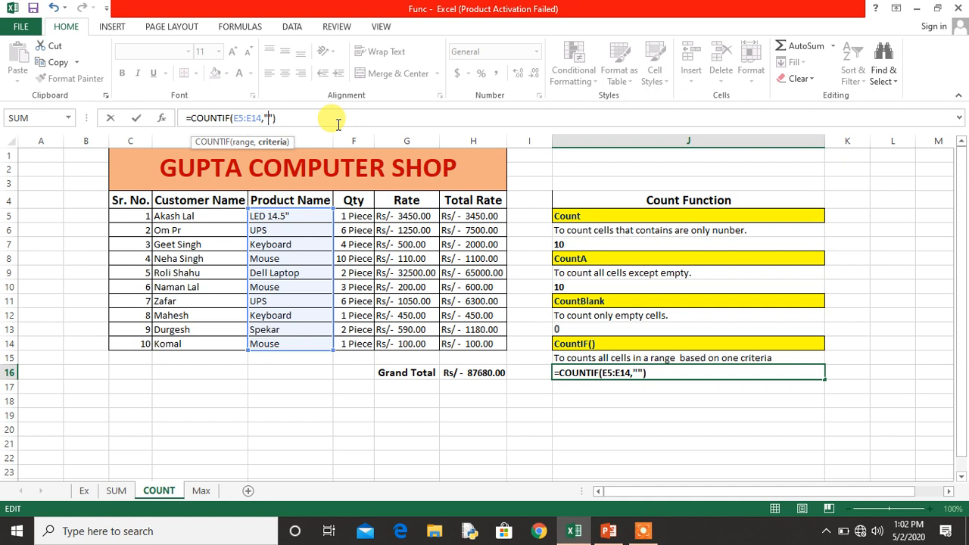
text(Mouse)
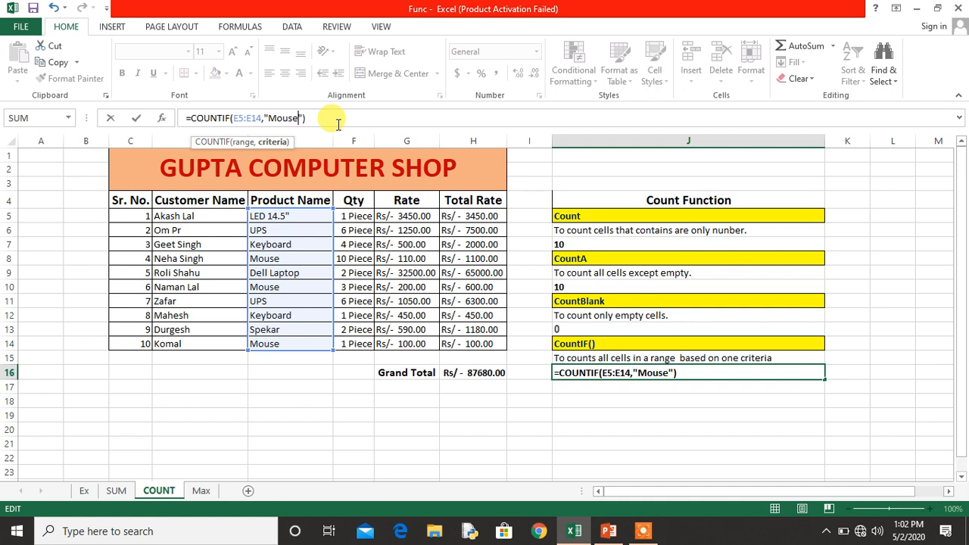
key(Return)
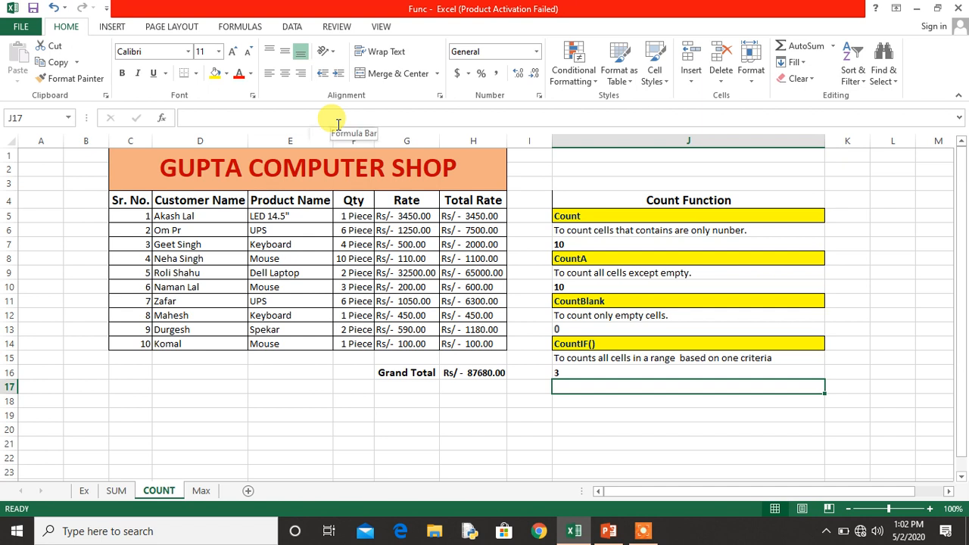
key(Up)
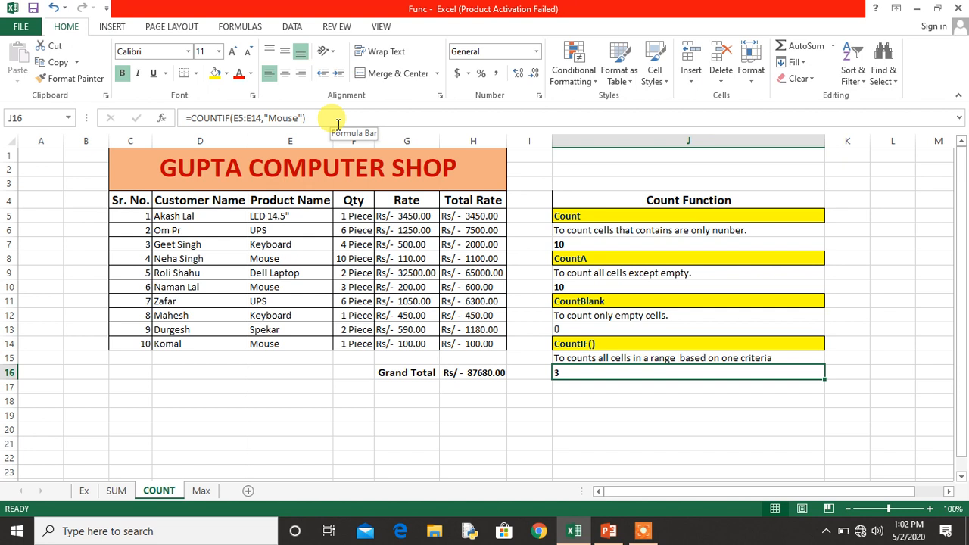
Switch to the Max sheet and go to the Max description in the Max Function notes.
click(200, 491)
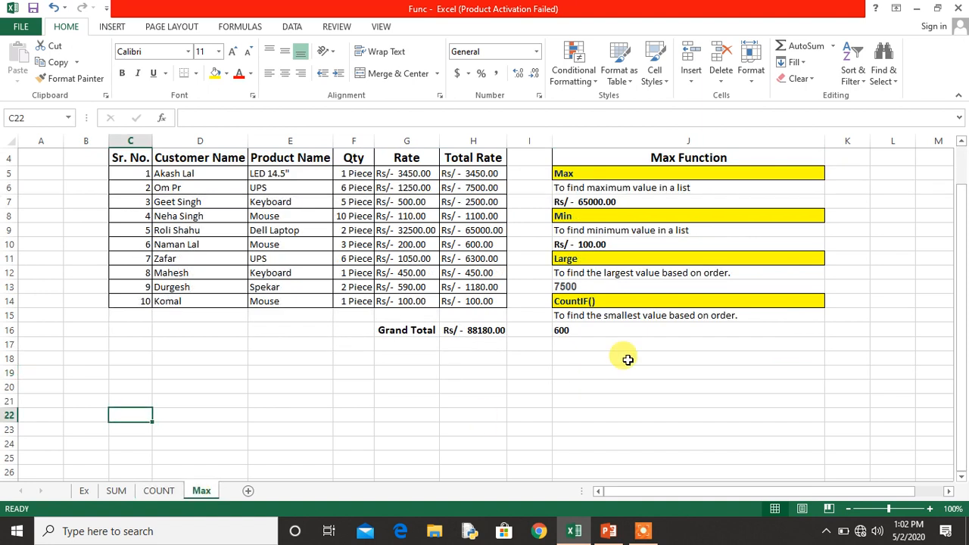
key(Up)
key(Up)
key(Up)
key(Up)
key(Up)
key(Up)
key(Up)
key(Up)
key(Up)
key(Up)
key(Up)
key(Up)
key(Up)
key(Up)
key(Up)
key(Up)
key(Up)
key(Up)
key(Up)
key(Up)
key(Down)
key(Down)
key(Down)
key(Right)
key(Right)
key(Right)
key(Right)
key(Right)
key(Right)
key(Right)
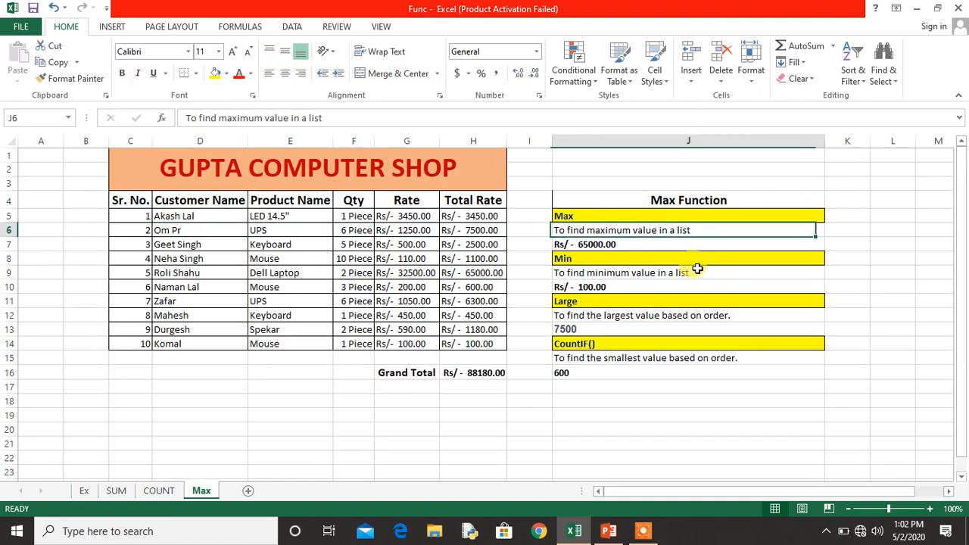
Look through the Min, Large and smallest-value notes and return to the MAX formula in J7.
key(Down)
key(Down)
key(Down)
key(Down)
key(Down)
key(Down)
key(Down)
key(Down)
key(Up)
key(Up)
key(Up)
key(Up)
key(Up)
key(Up)
key(Up)
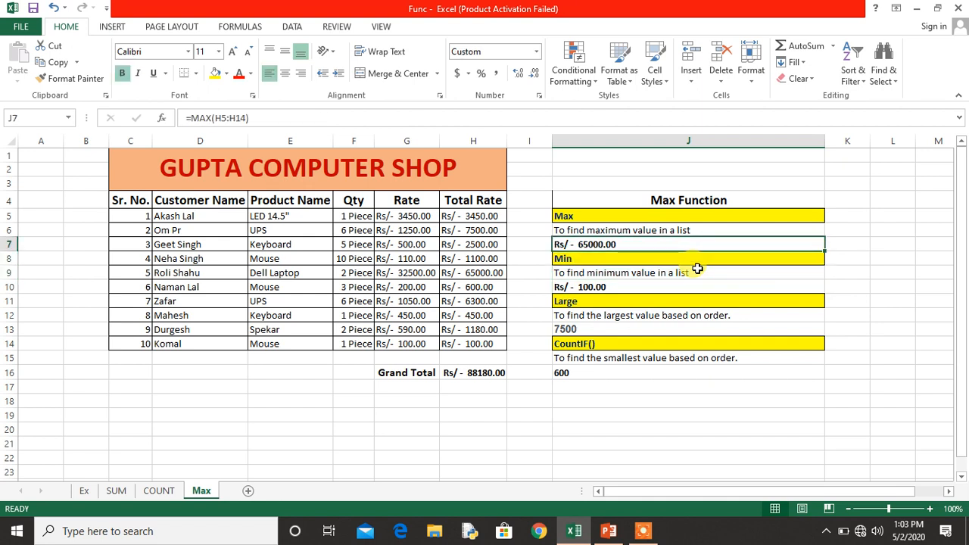
Examine the range used by the MAX formula in J7 and go to the MIN formula in J10.
key(F2)
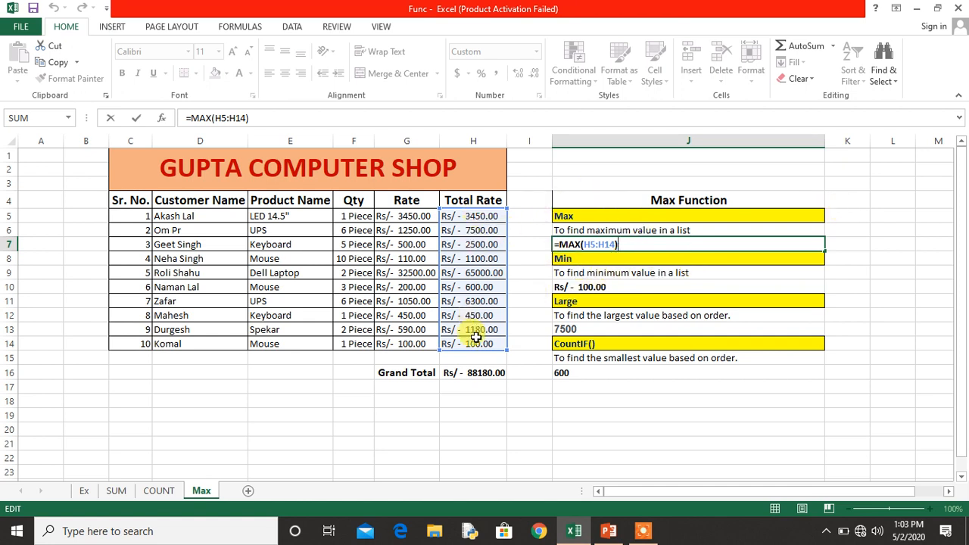
key(Return)
key(Down)
key(Down)
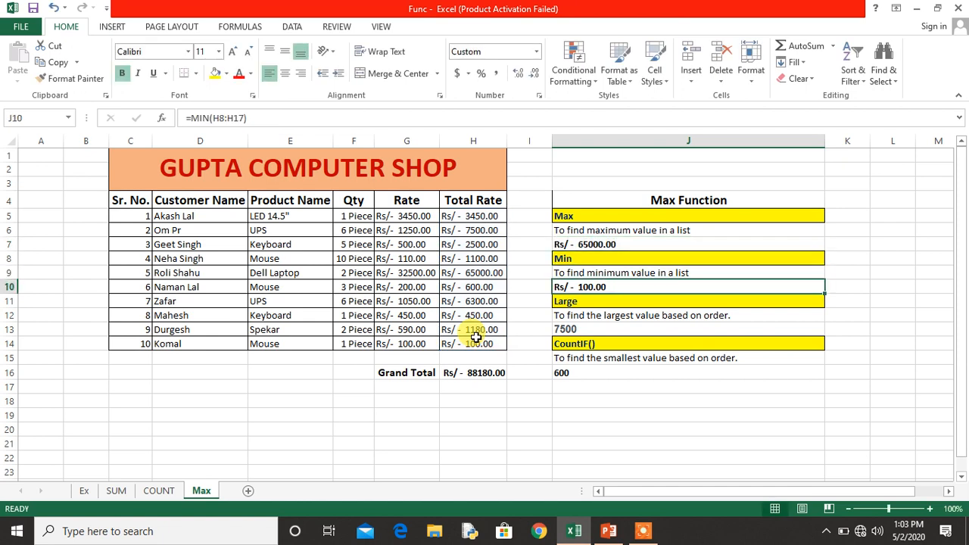
Change the range of the MIN formula in J10 to the Total Rate cells H5:H14.
key(F2)
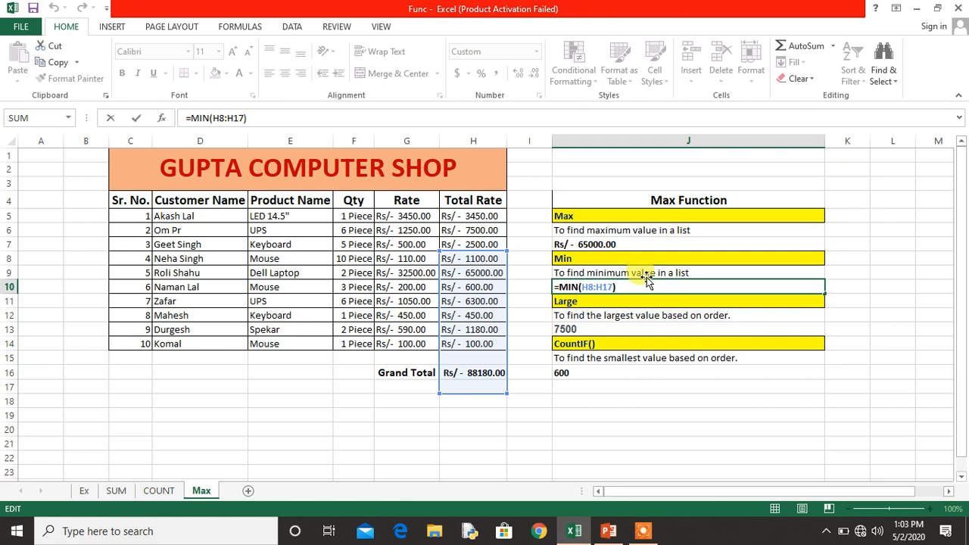
key(BackSpace)
key(BackSpace)
key(BackSpace)
key(BackSpace)
key(BackSpace)
key(BackSpace)
key(BackSpace)
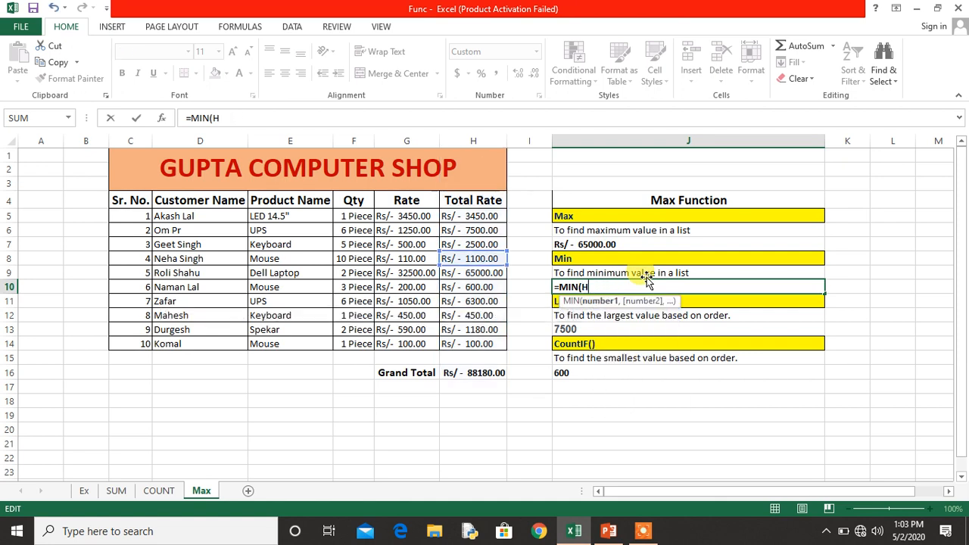
click(491, 217)
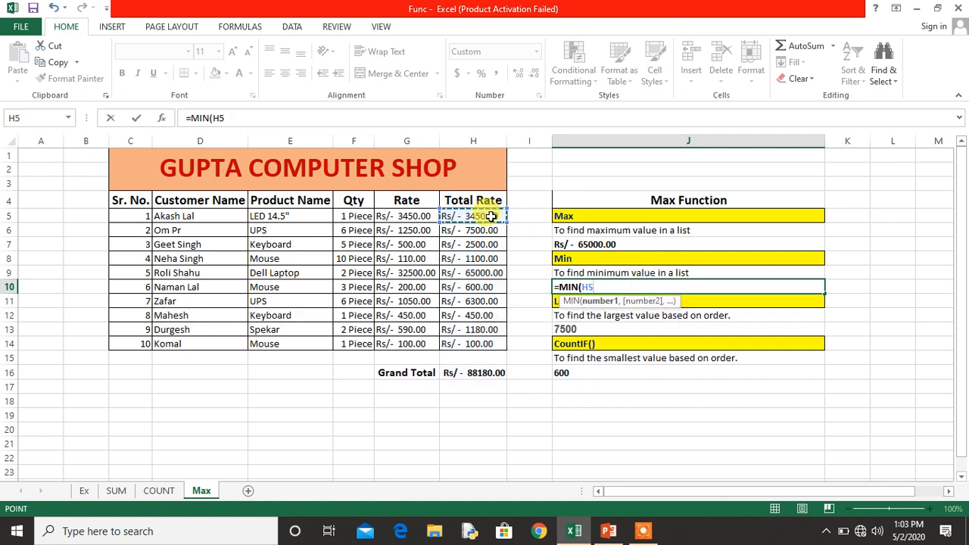
key(shift+Down)
key(shift+Down)
key(shift+Down)
key(shift+Down)
key(shift+Down)
key(shift+Down)
key(shift+Down)
key(shift+Down)
key(shift+Down)
key(shift+Down)
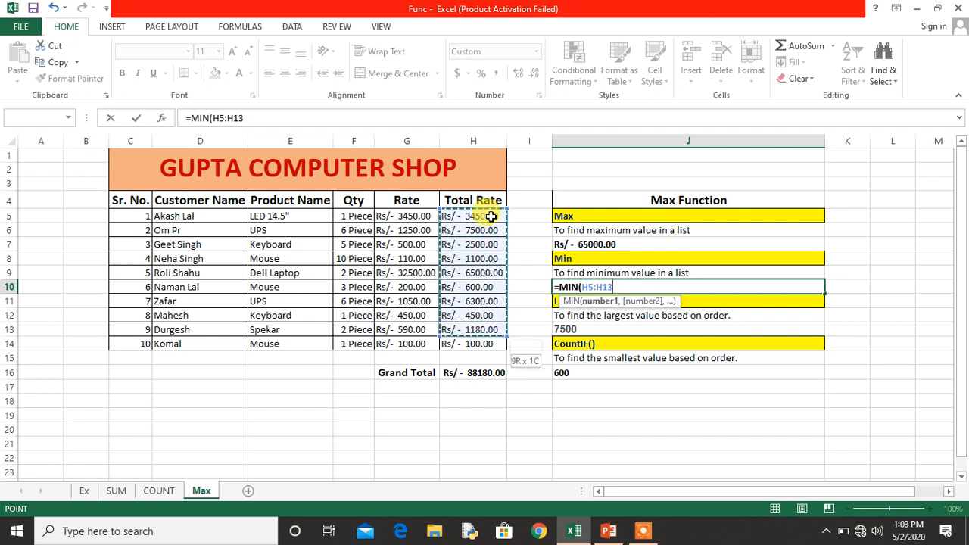
key(shift+Up)
key(ctrl+Return)
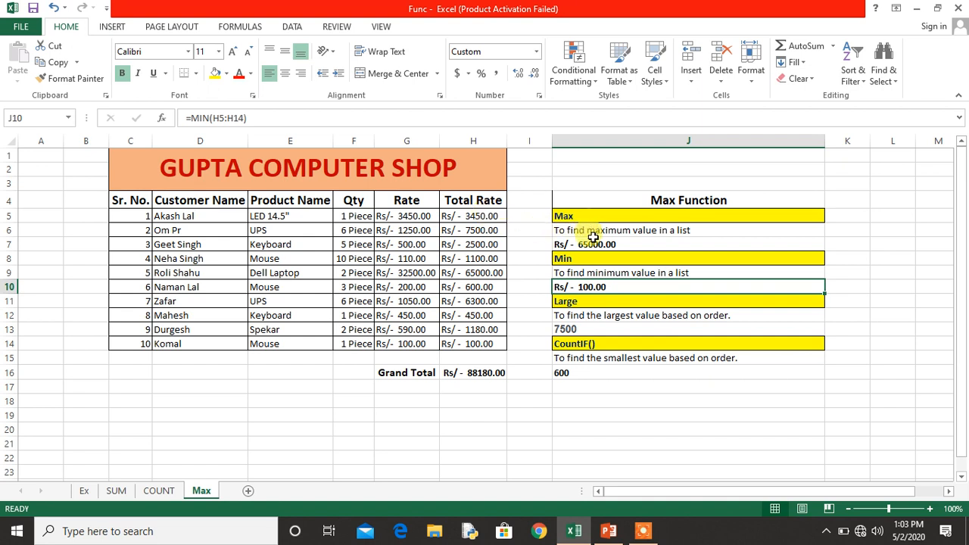
Examine the LARGE formula in J13, including its Total Rate range and its order argument.
click(578, 328)
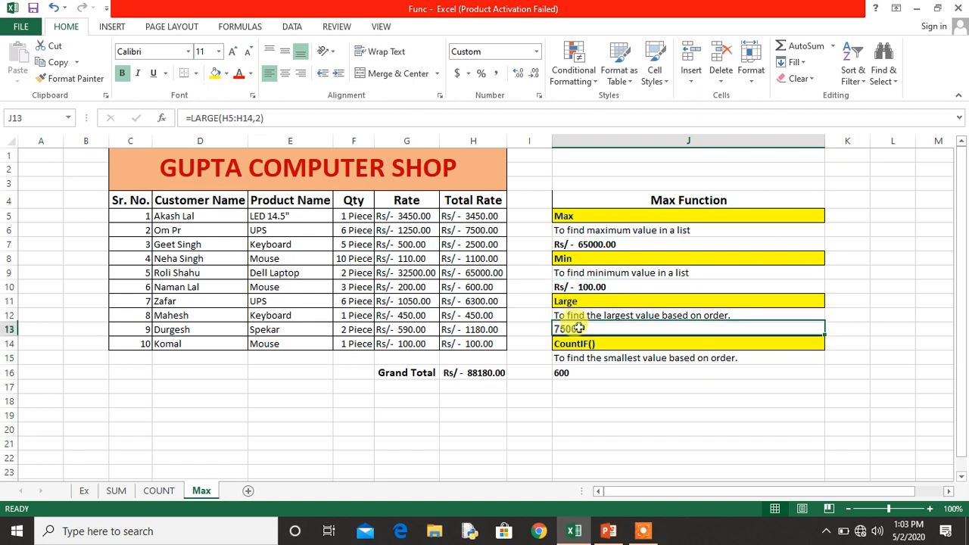
double_click(579, 327)
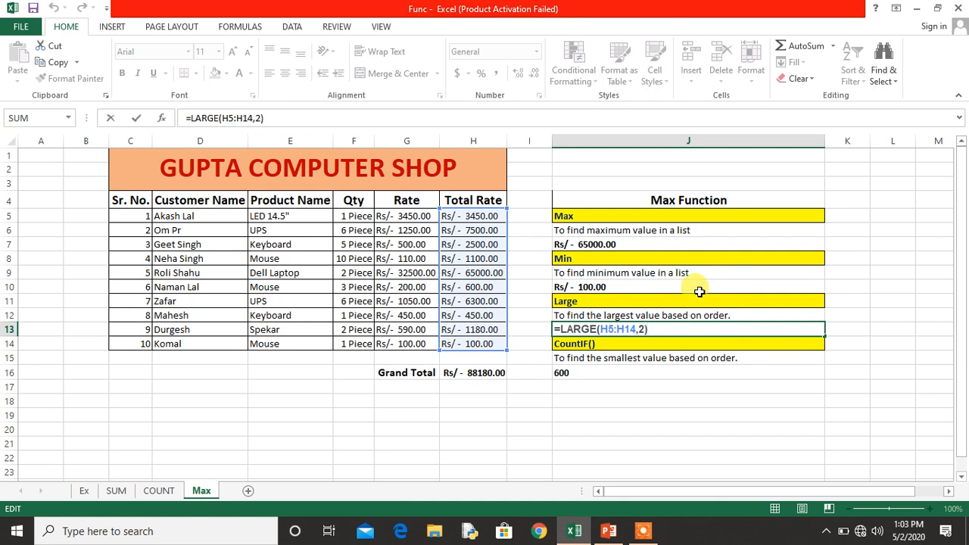
key(Return)
Set the order argument of the LARGE formula in J13 to 1.
click(616, 330)
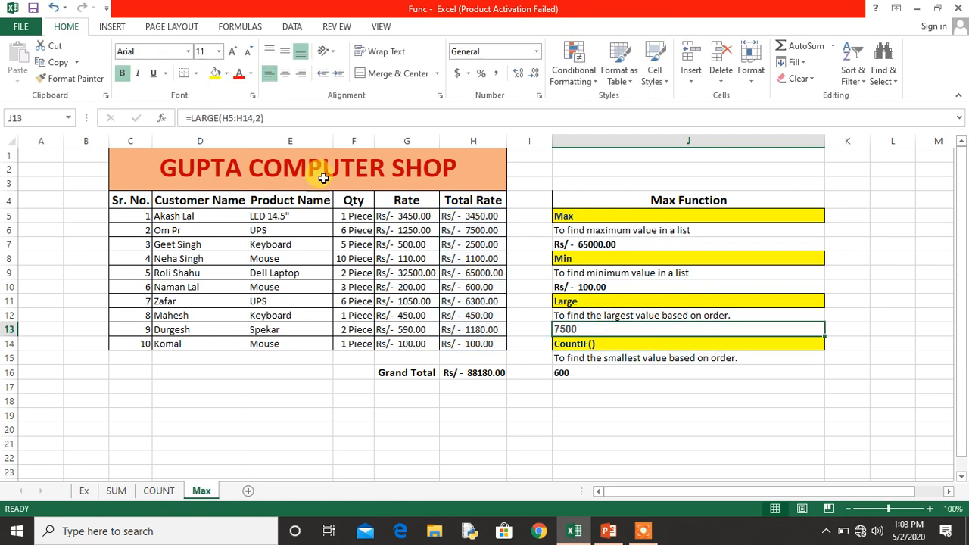
click(260, 118)
key(BackSpace)
text(1)
key(Return)
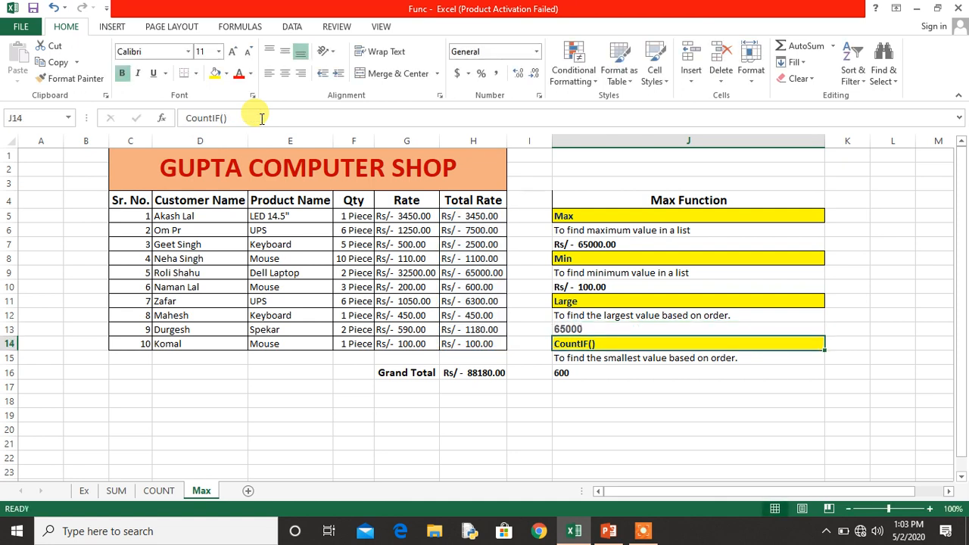
Return to J13 and review the edited LARGE formula.
click(274, 118)
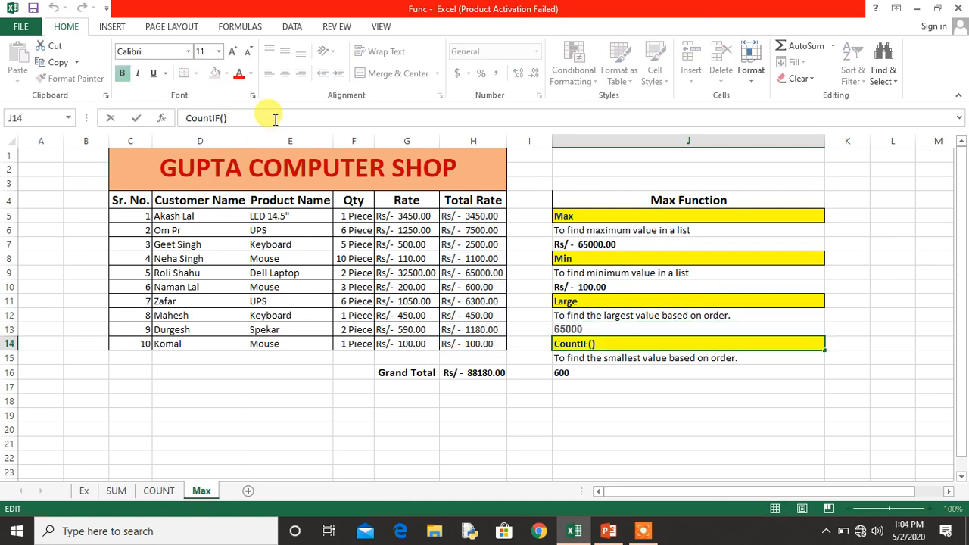
key(Escape)
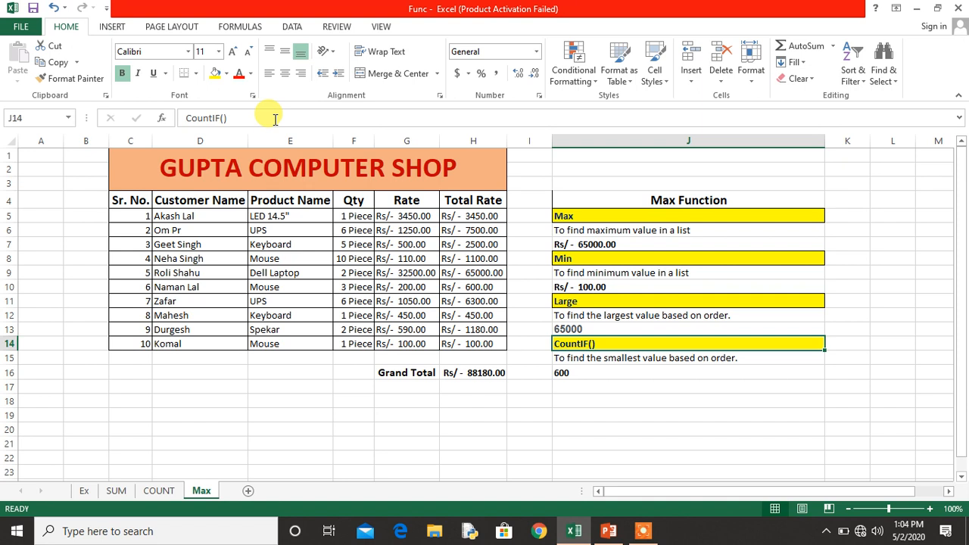
key(Up)
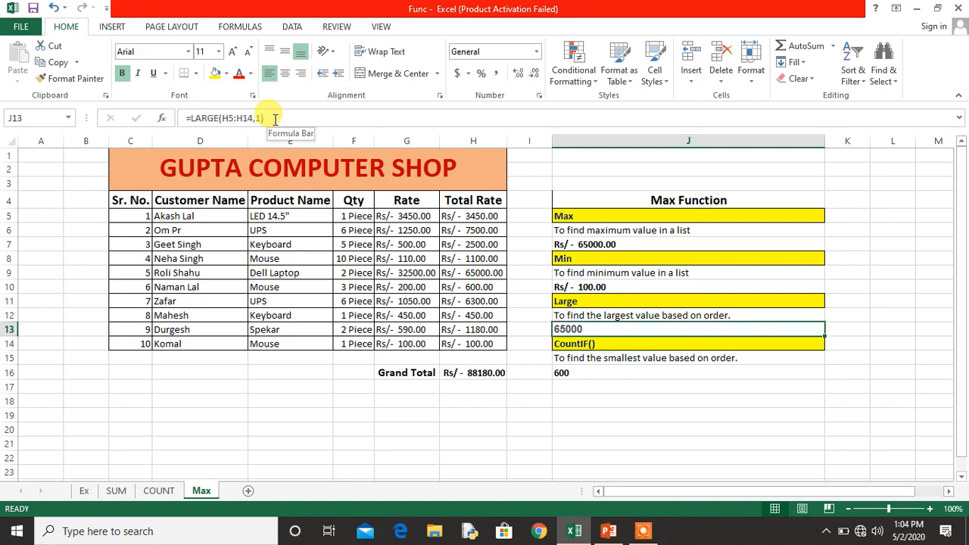
Examine the range and order argument of the SMALL formula in J16, leaving the formula as it is.
key(Down)
key(Down)
key(Down)
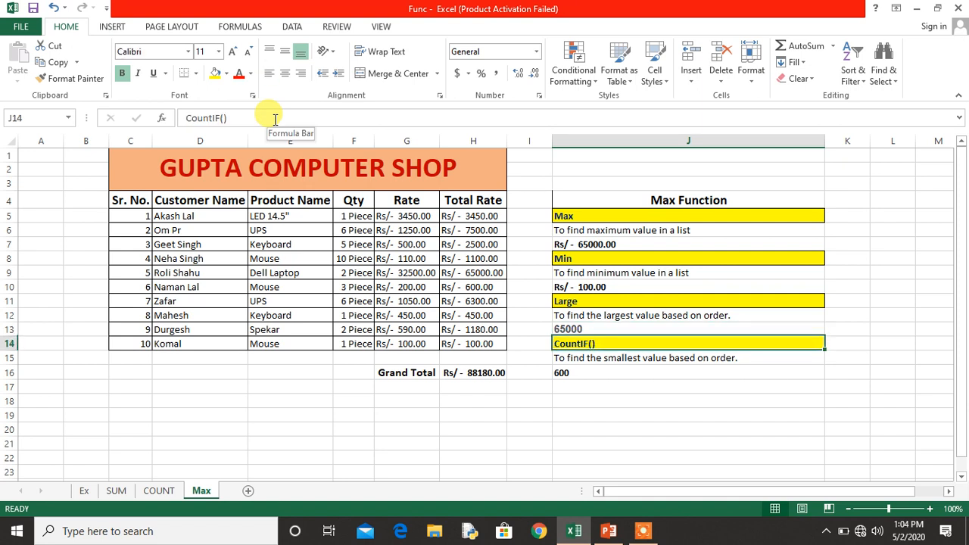
click(275, 118)
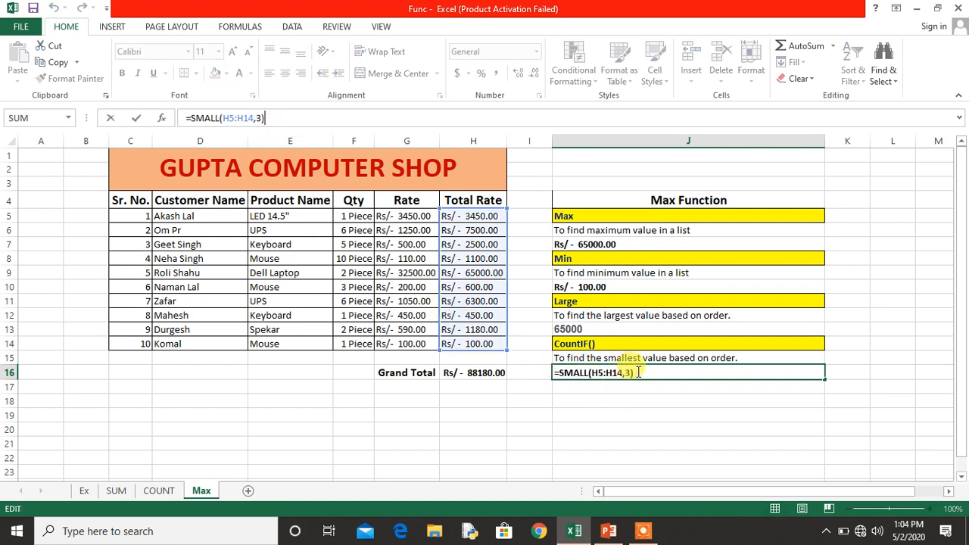
click(612, 410)
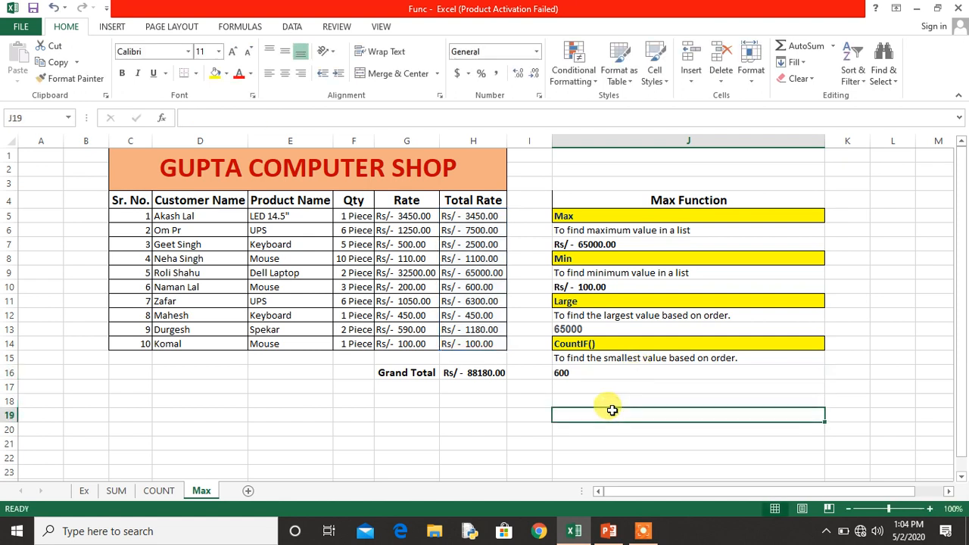
Switch to the COUNT sheet and examine the range of the COUNTA formula in J10.
click(165, 490)
click(588, 286)
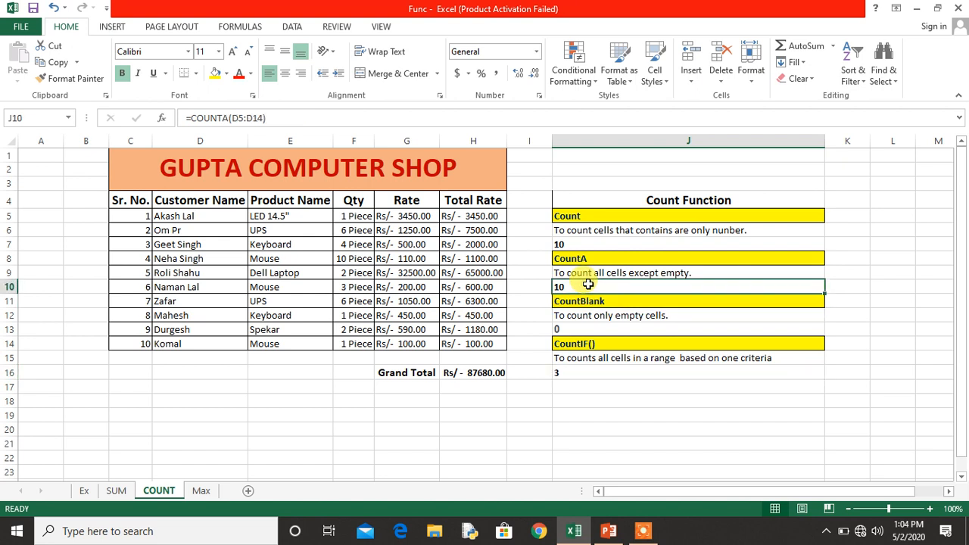
double_click(588, 285)
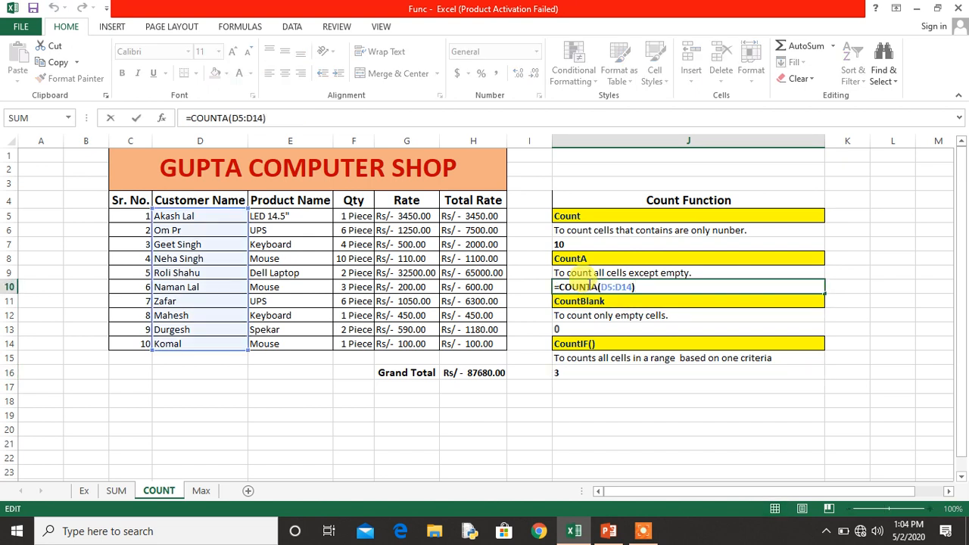
key(Escape)
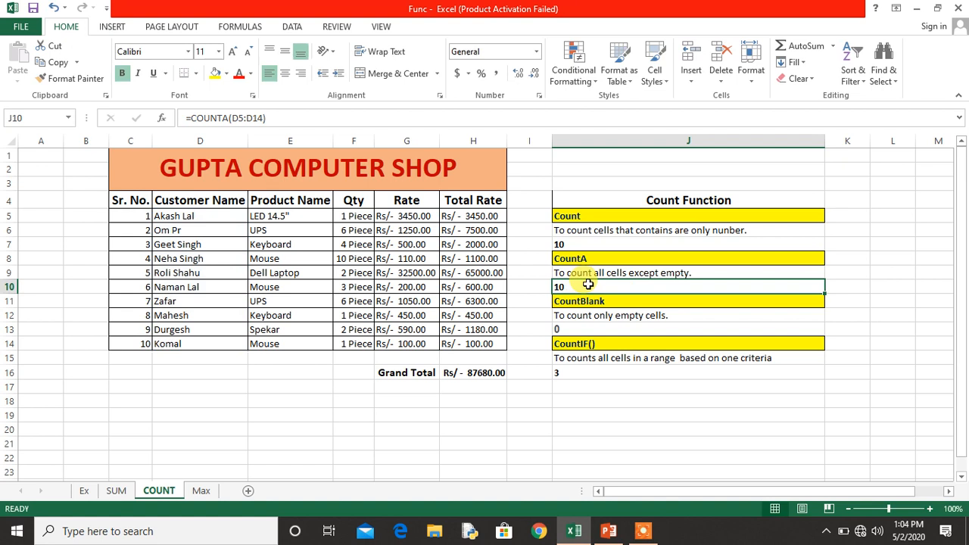
Review the SUM and COUNT sheets once more and return to the Max sheet.
click(117, 491)
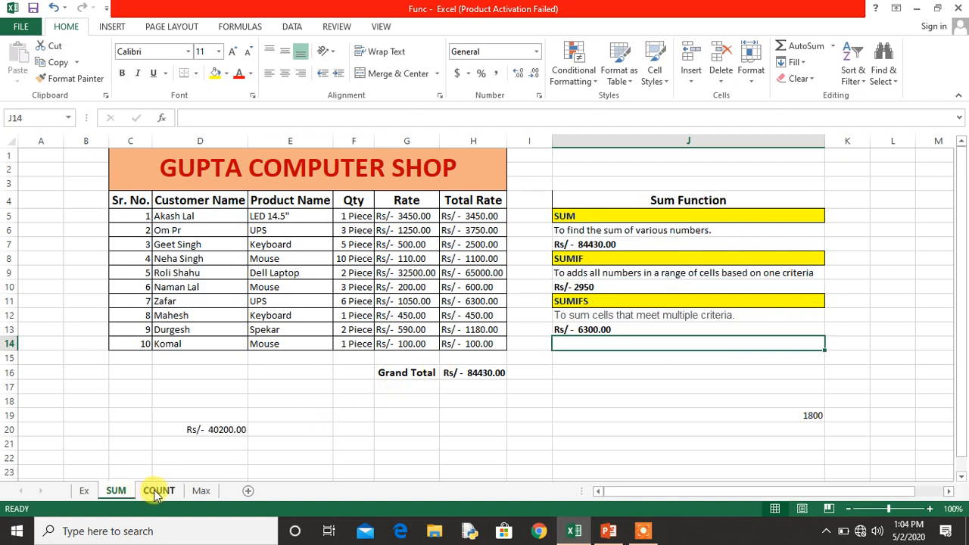
click(155, 492)
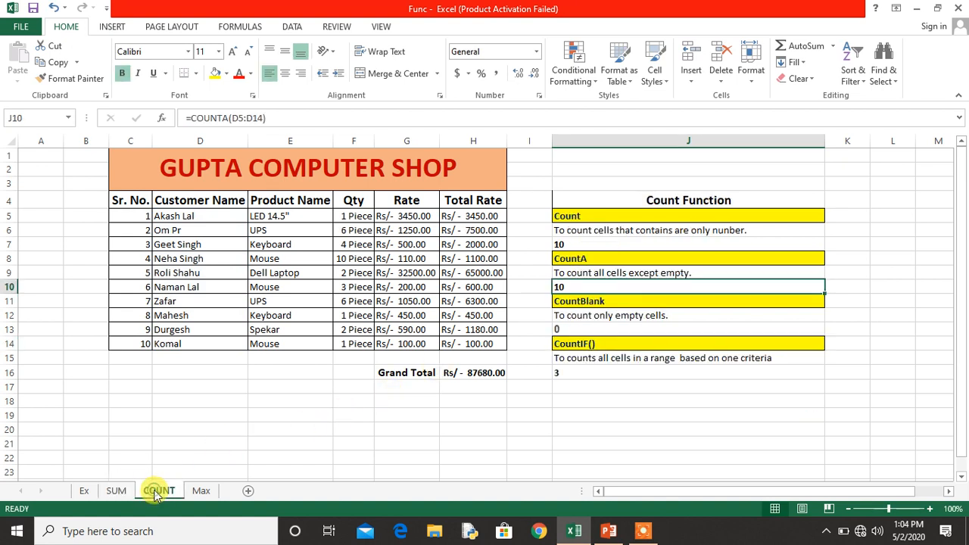
click(200, 492)
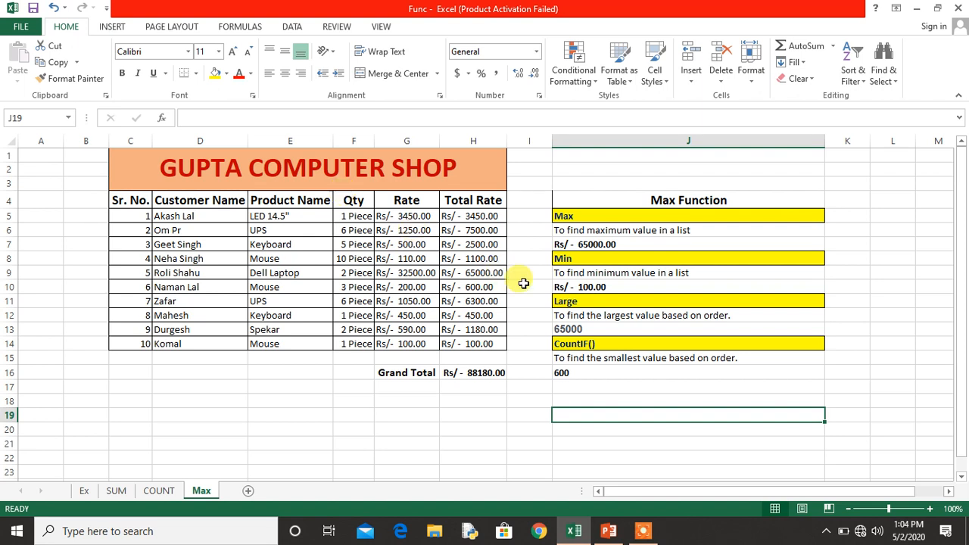
Switch to the Func presentation in PowerPoint and select the "MS Excel Most Used Functions" slide.
click(646, 532)
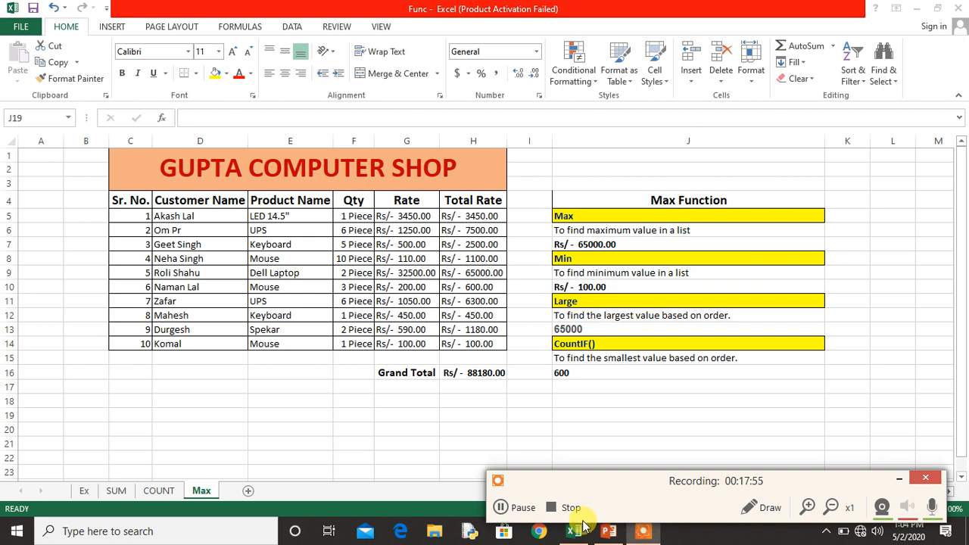
click(604, 533)
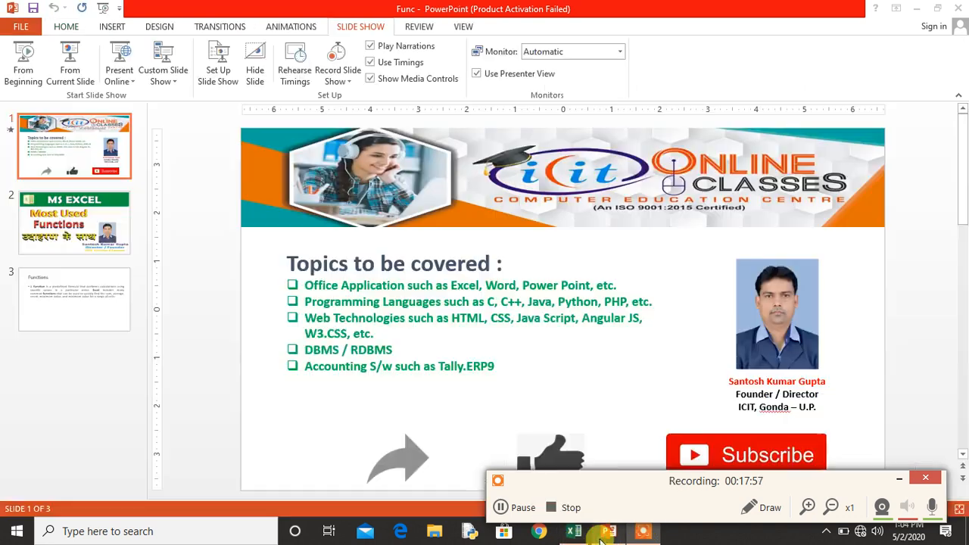
click(66, 236)
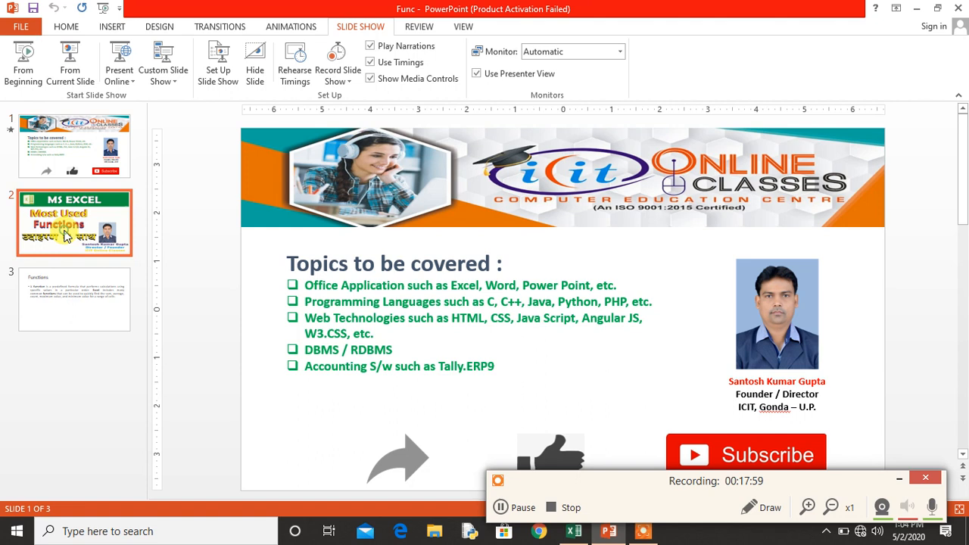